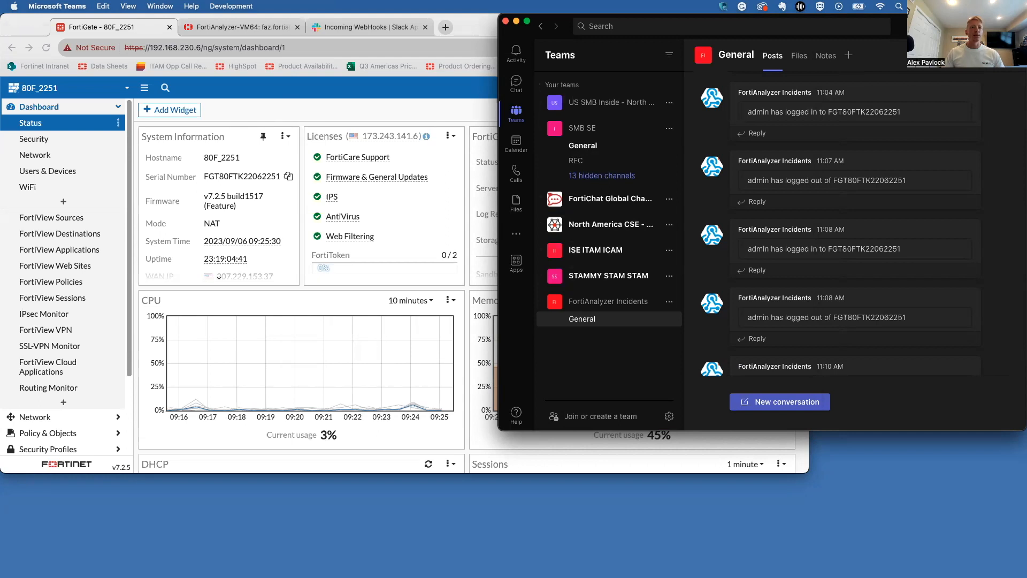
# Open the connectors for the General channel of the FortiAnalyzer Incidents team
pyautogui.moveTo(958, 26); pyautogui.dragTo(917, 48)
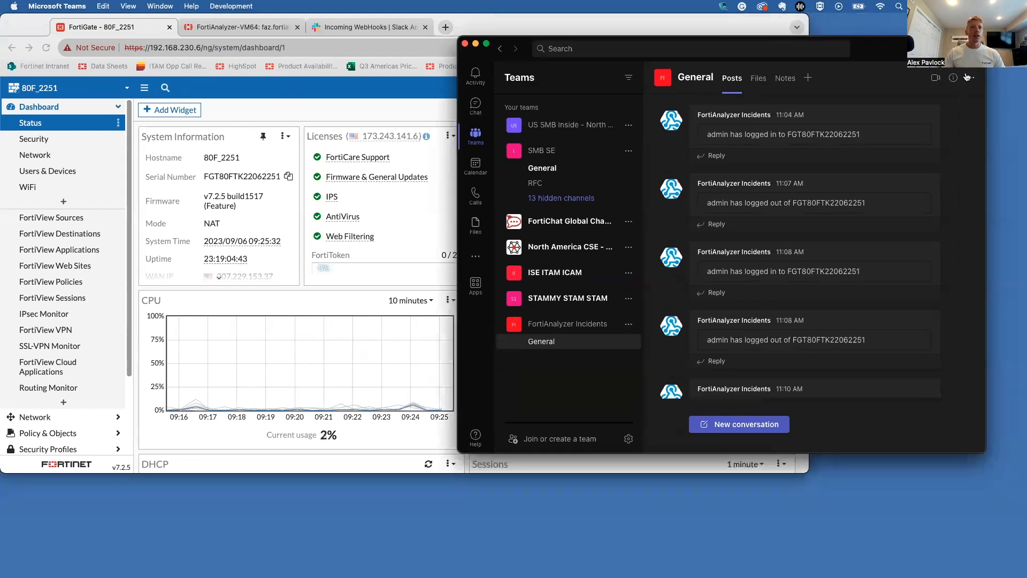
pyautogui.click(968, 79)
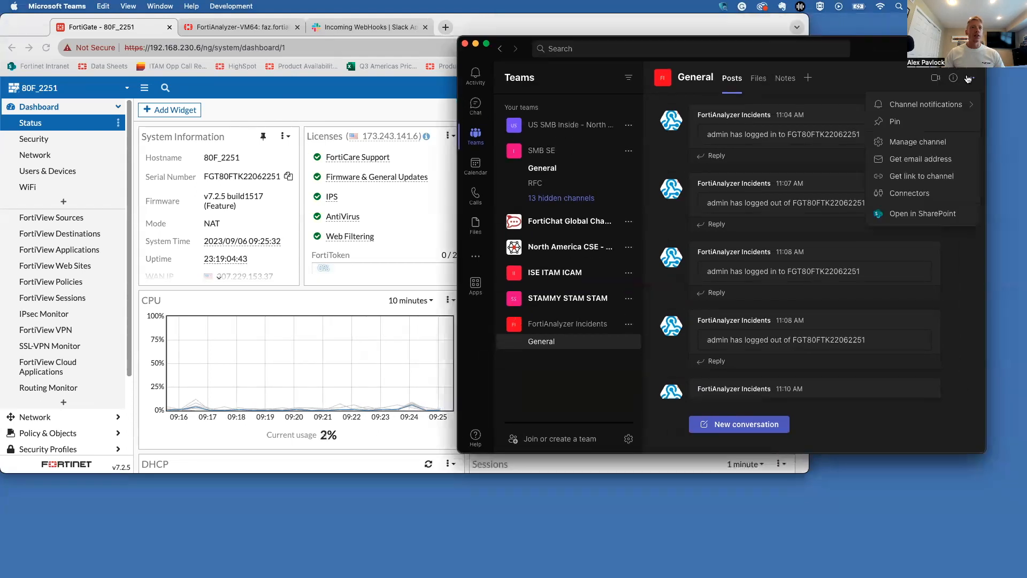
pyautogui.click(928, 197)
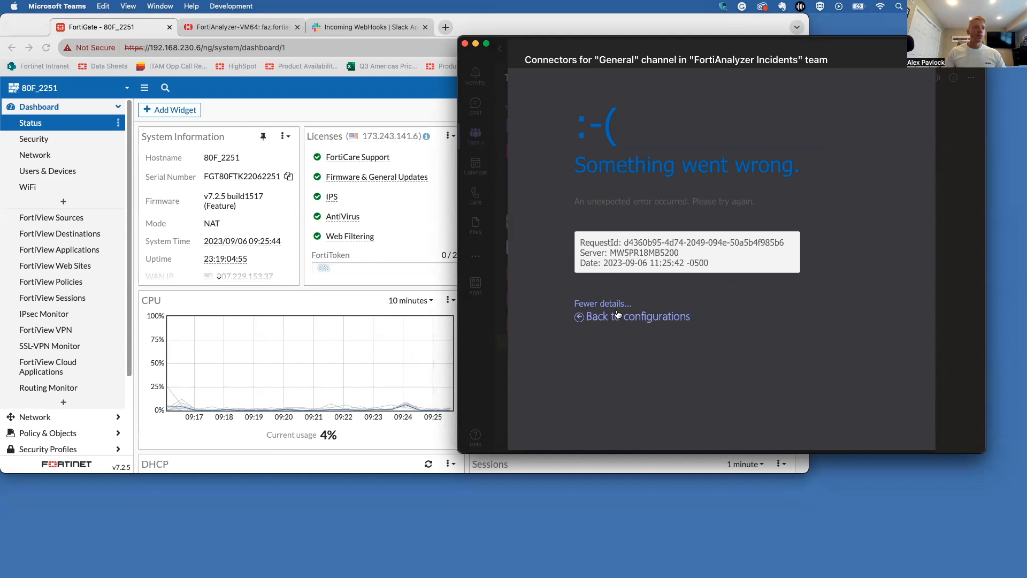
pyautogui.click(608, 317)
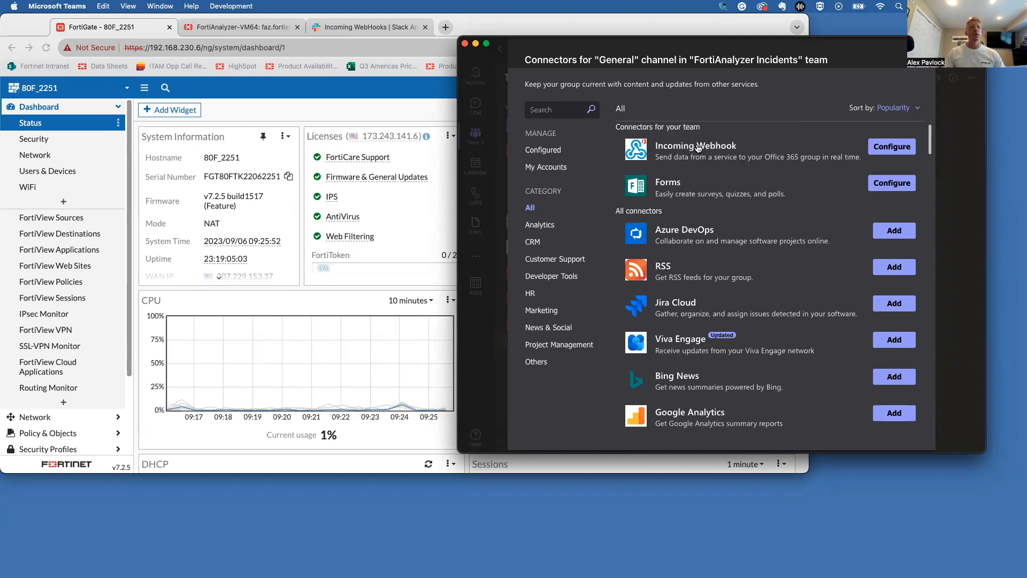
# Configure a new Incoming Webhook named FortiAnalyzer_Incidents_Notifications and cancel its creation
pyautogui.click(893, 147)
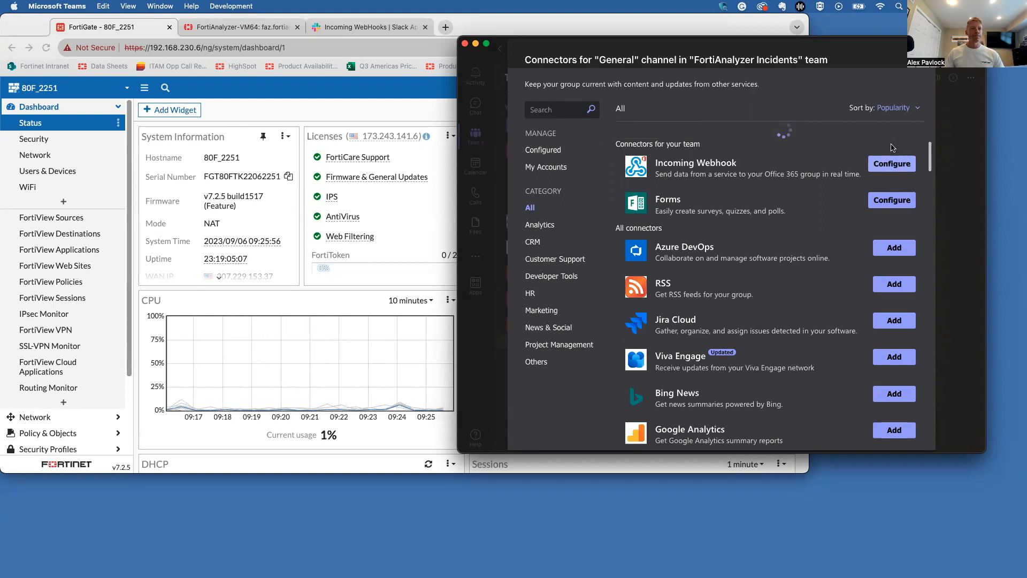
pyautogui.click(642, 199)
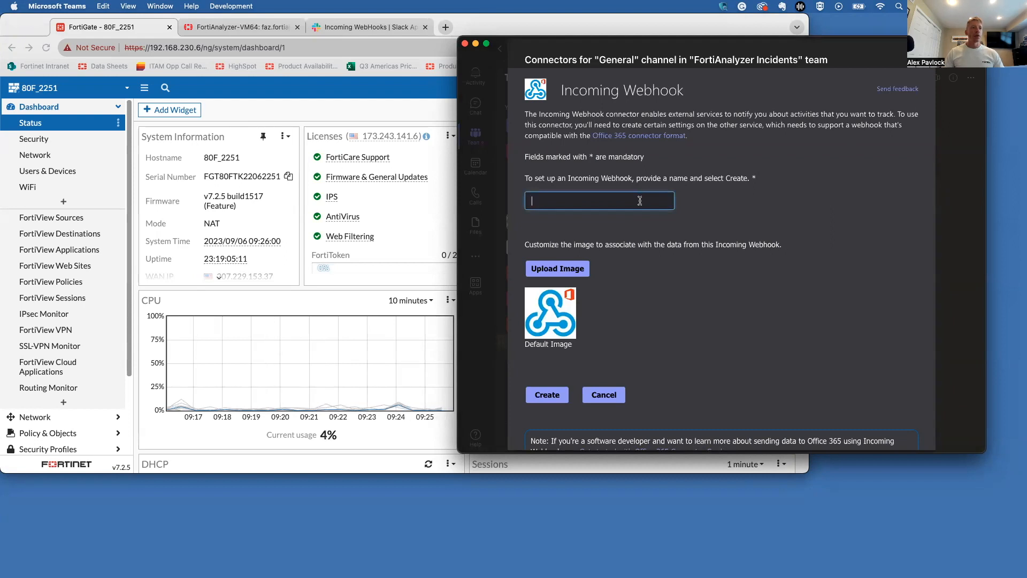
pyautogui.write('FortiAnalyzer')
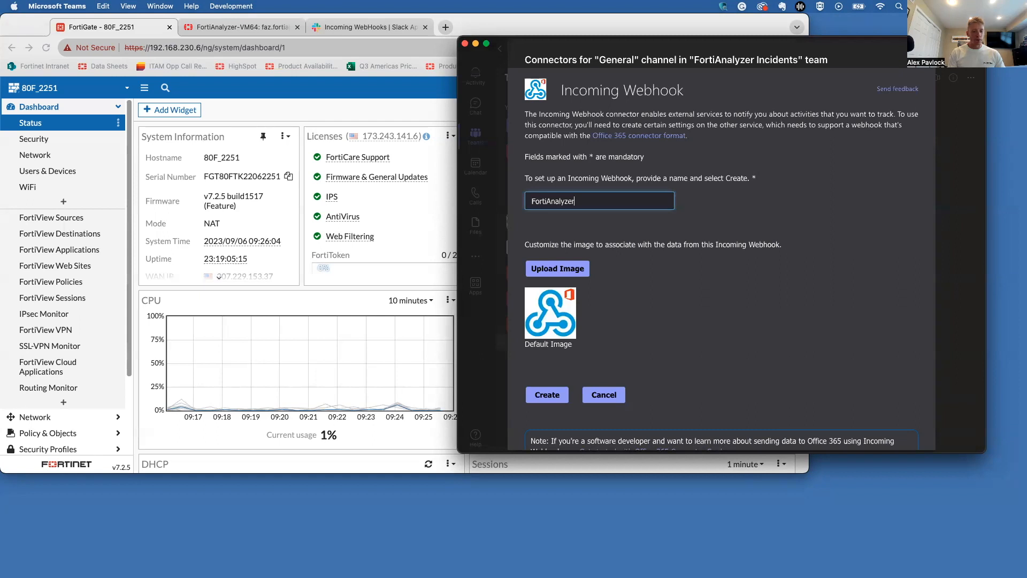
pyautogui.write('_Incidents')
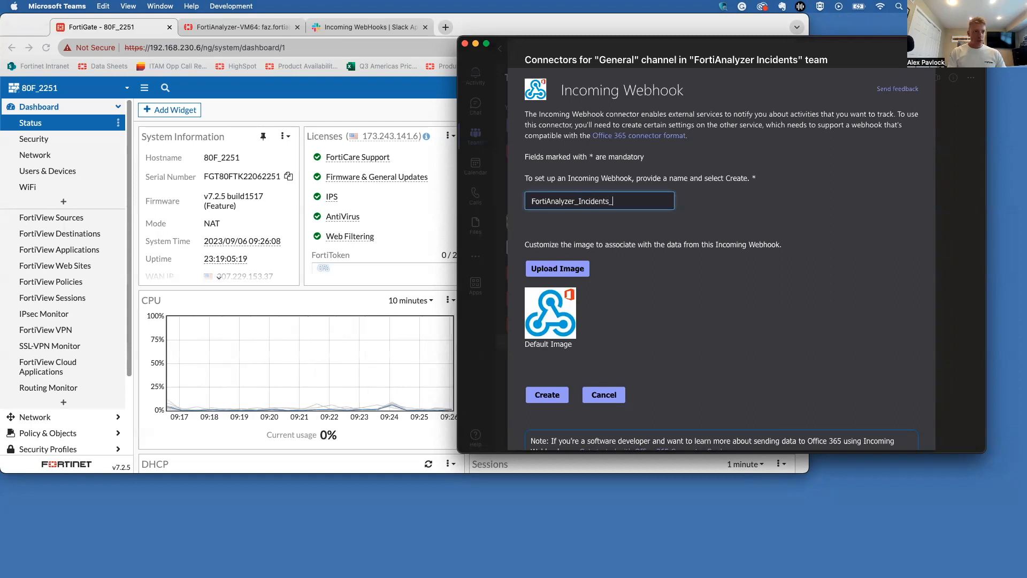
pyautogui.write('_Report')
pyautogui.press('BackSpace')
pyautogui.press('BackSpace')
pyautogui.press('BackSpace')
pyautogui.press('BackSpace')
pyautogui.press('BackSpace')
pyautogui.press('BackSpace')
pyautogui.write('Notifications')
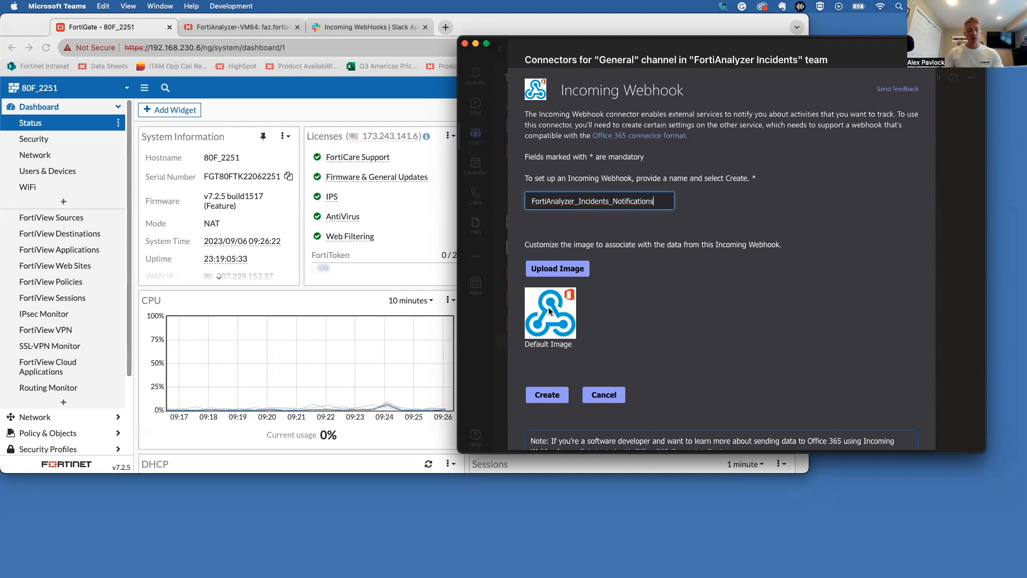
pyautogui.scroll(-2, 559, 369)
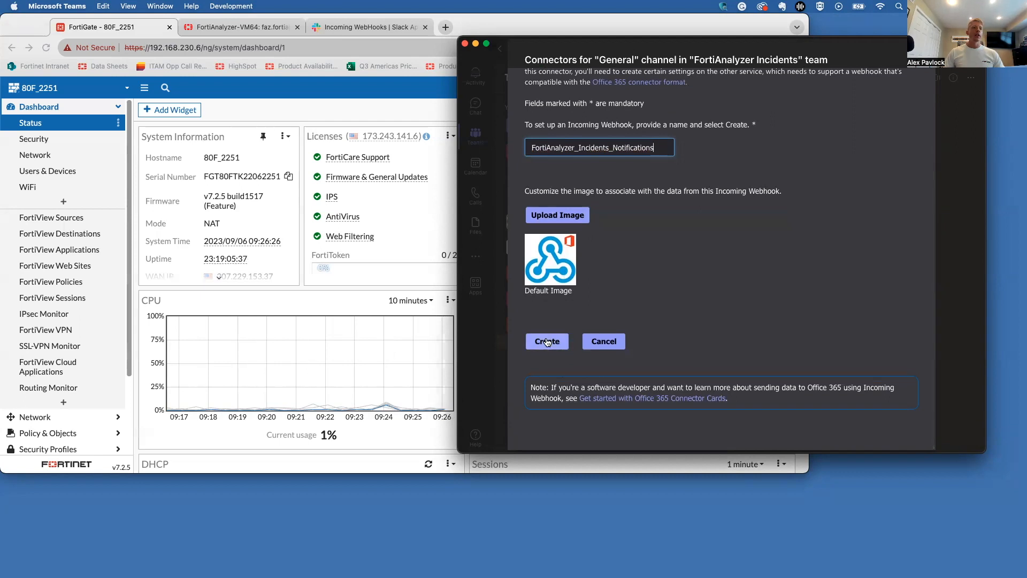
pyautogui.click(605, 341)
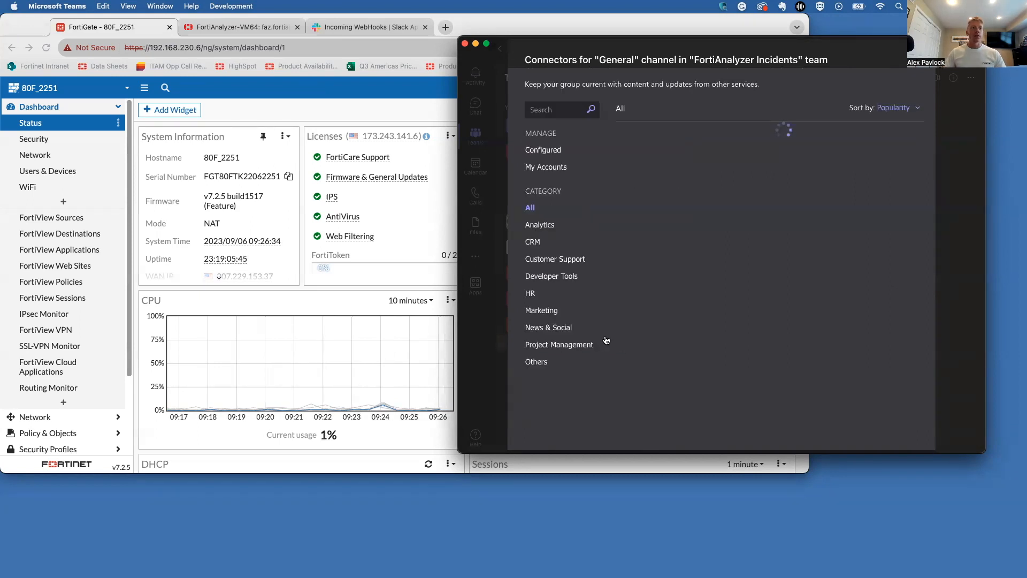
# Copy the webhook URL of the second configured FortiAnalyzer Incidents webhook and close the channel's connectors
pyautogui.click(544, 150)
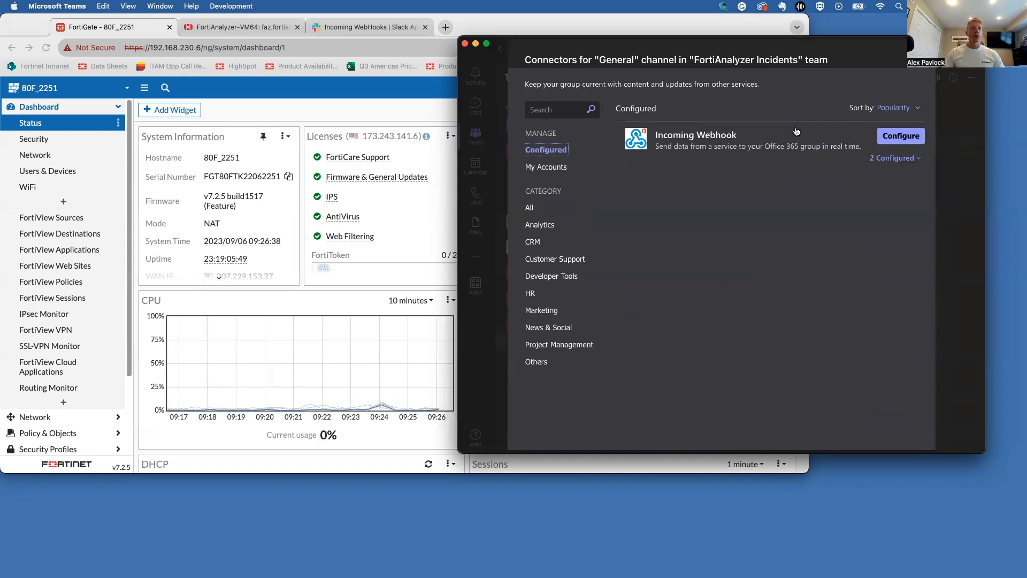
pyautogui.click(903, 159)
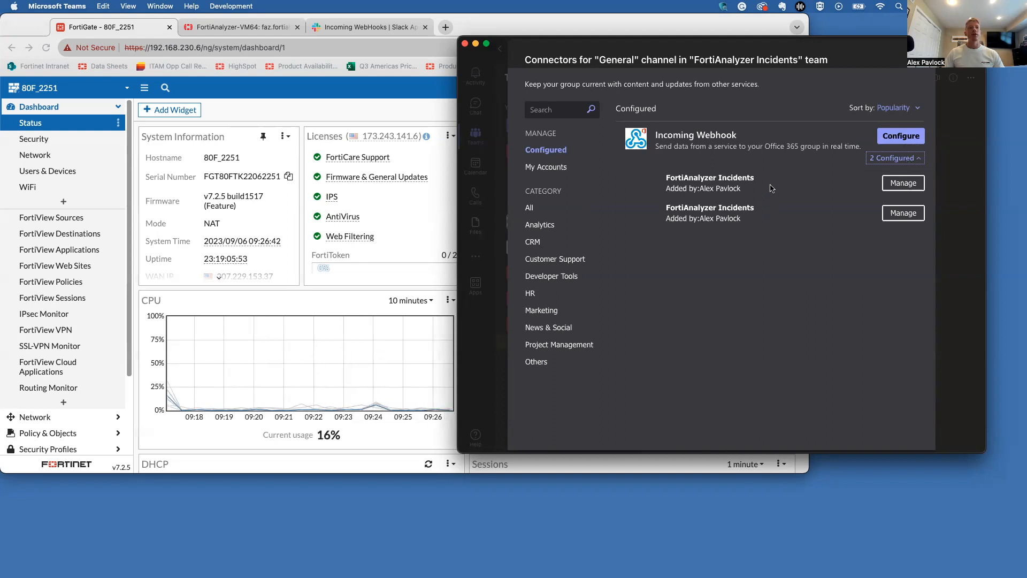
pyautogui.click(905, 213)
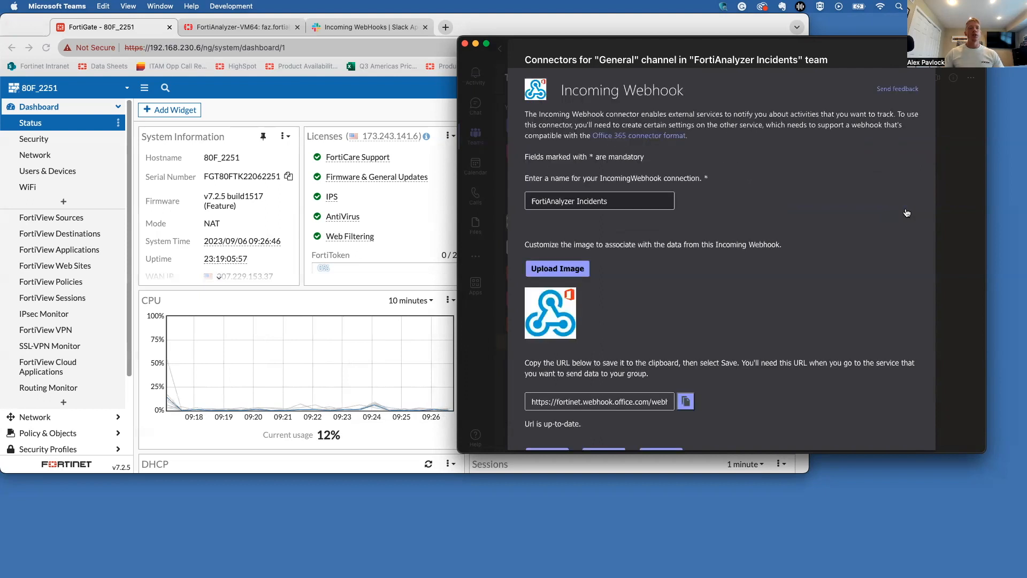
pyautogui.scroll(-5, 541, 291)
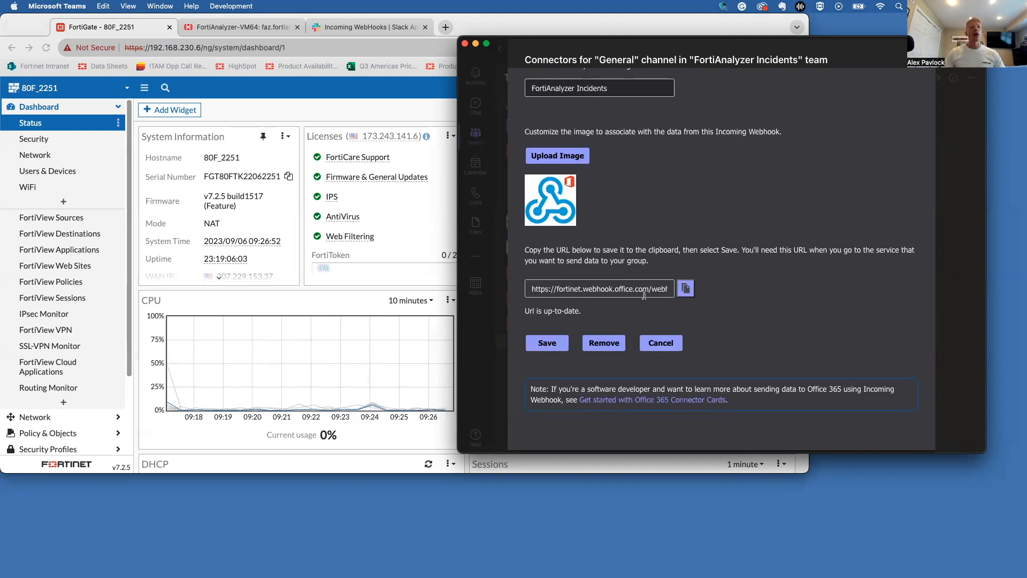
pyautogui.click(685, 289)
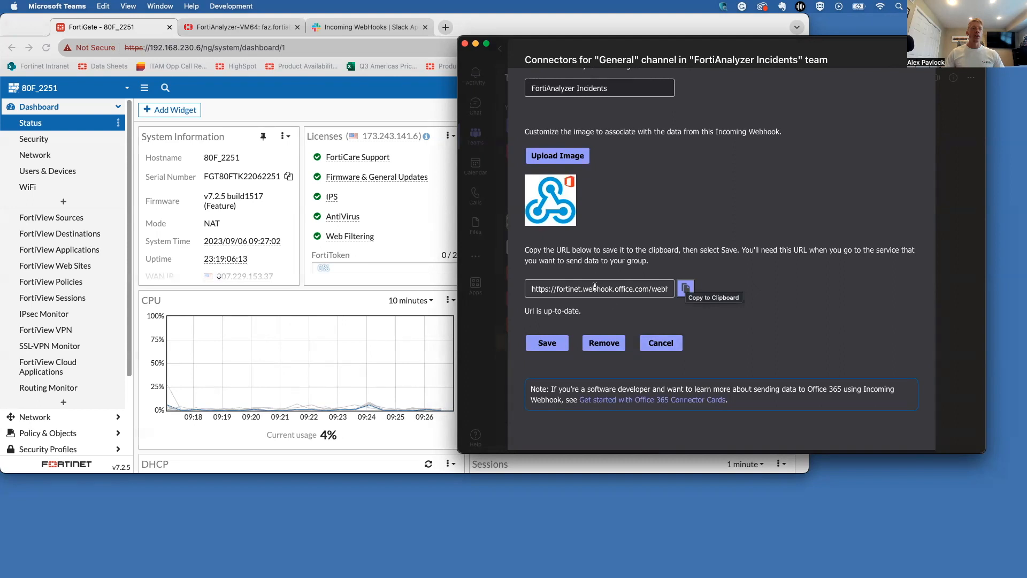
pyautogui.click(658, 340)
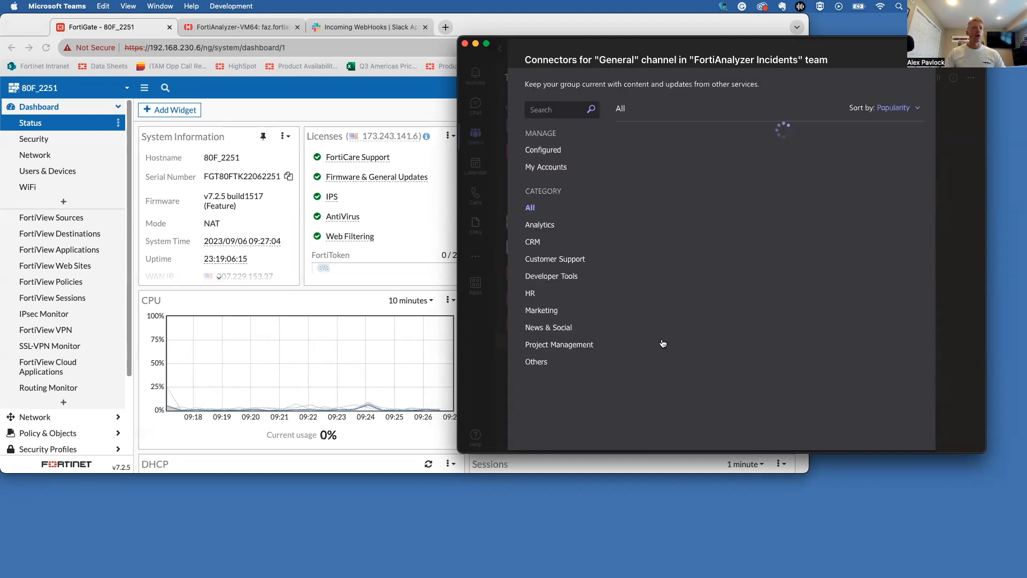
pyautogui.click(918, 68)
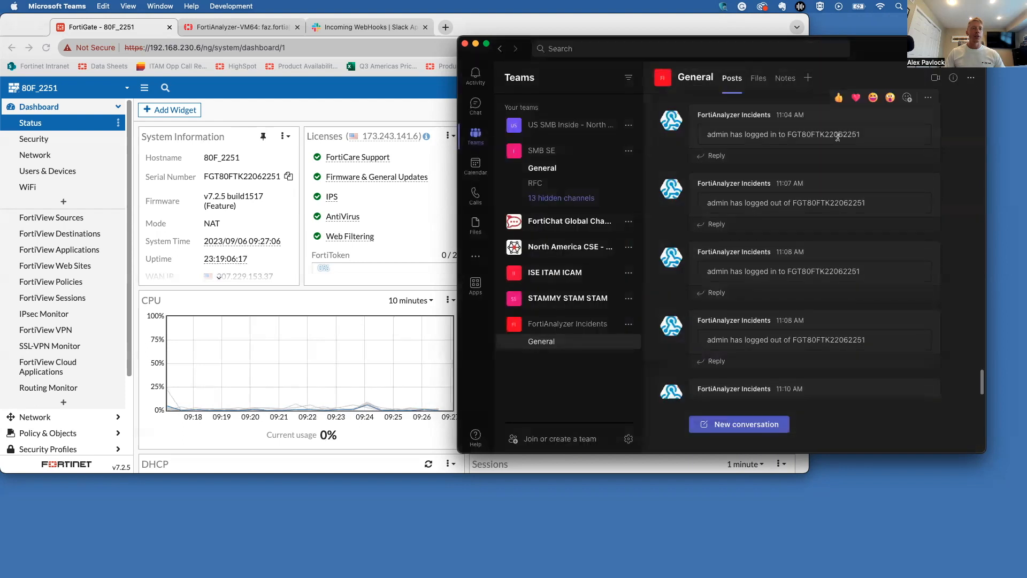
# Switch to FortiAnalyzer in Chrome and open its Fabric Connectors
pyautogui.click(359, 113)
pyautogui.click(239, 27)
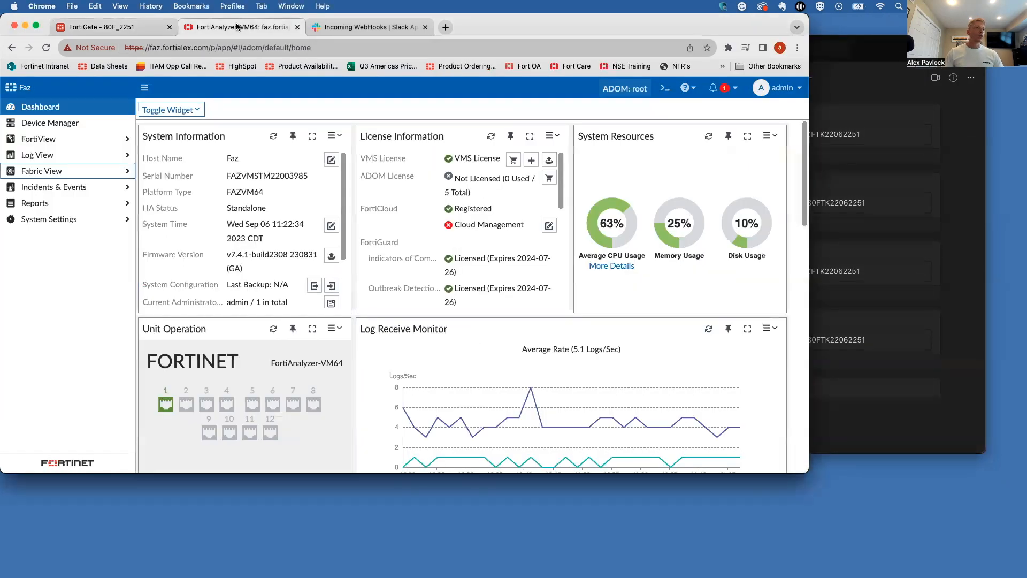
pyautogui.click(96, 170)
pyautogui.click(79, 203)
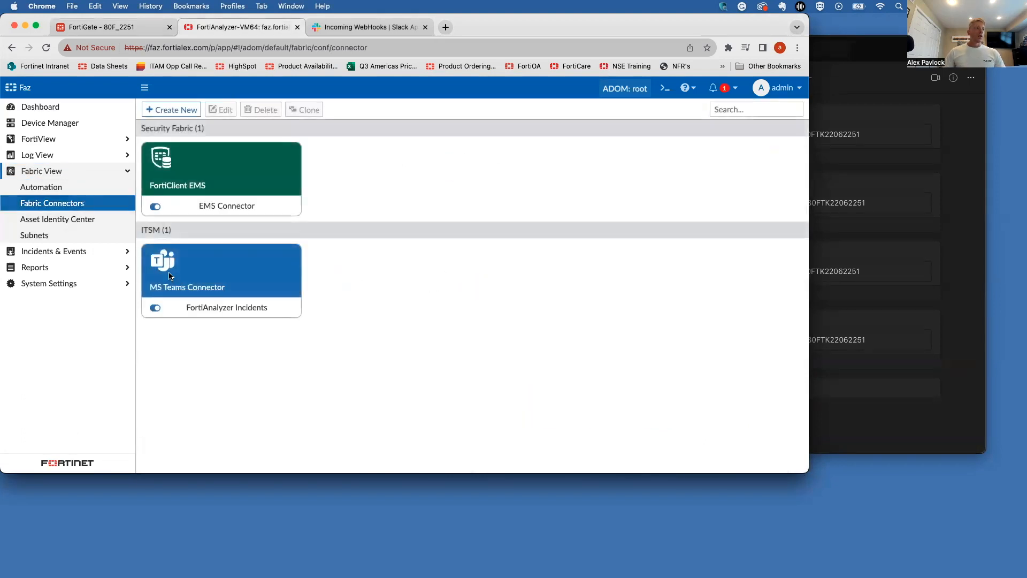
# Start a new MS Teams fabric connector and name it FortiAnalzyer_Teams_Notifications
pyautogui.moveTo(193, 283)
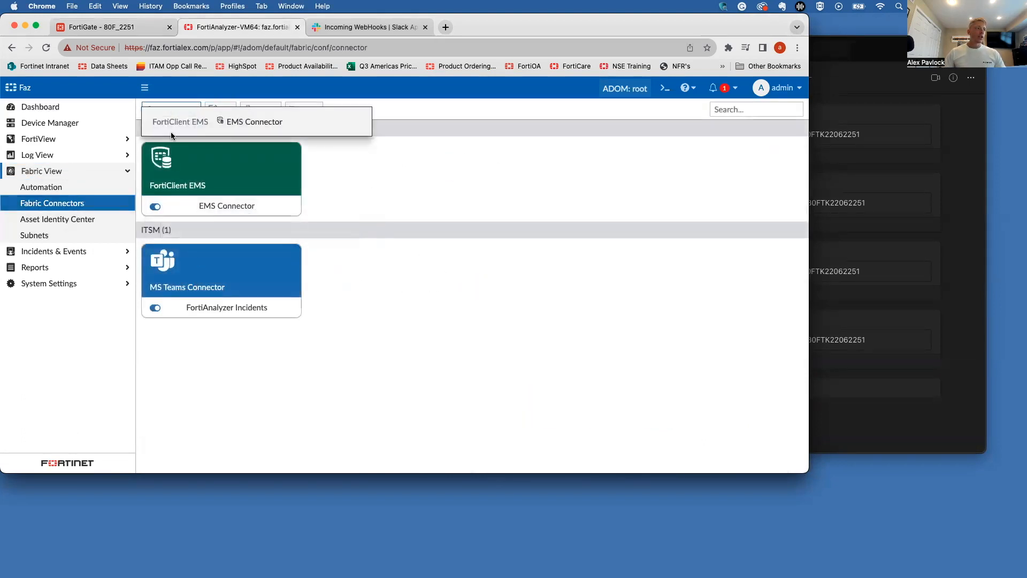
pyautogui.click(175, 112)
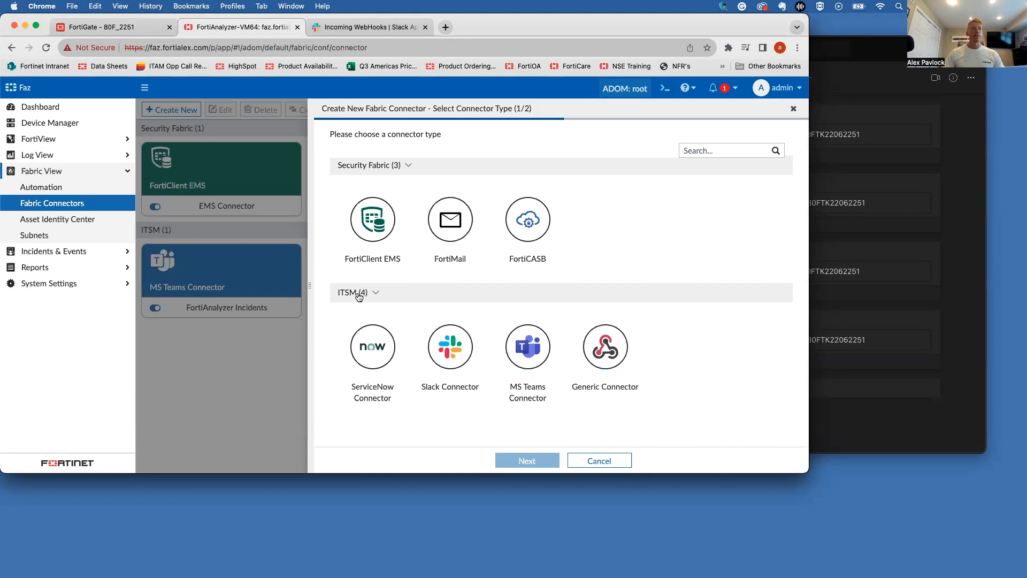
pyautogui.doubleClick(528, 346)
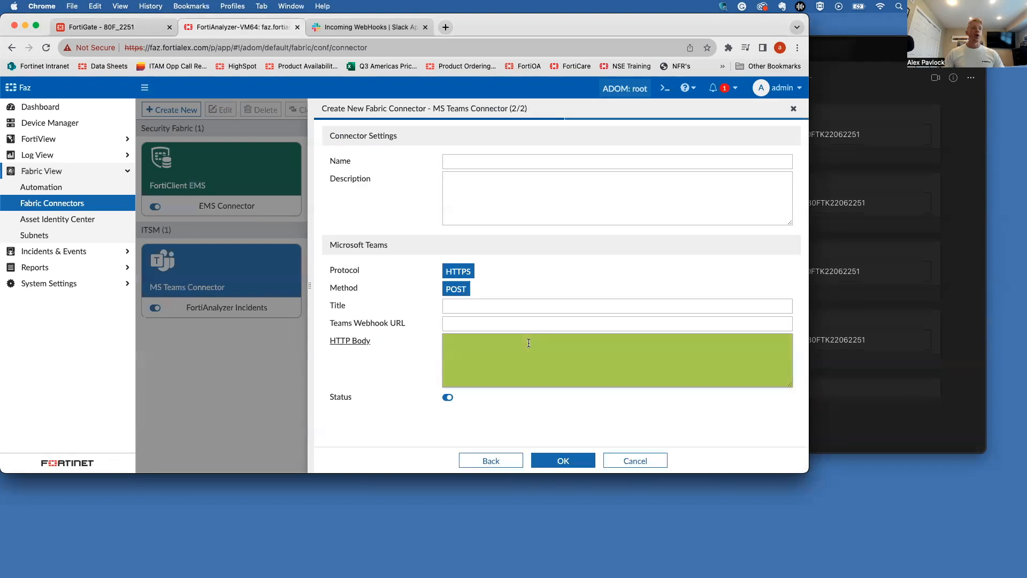
pyautogui.click(486, 162)
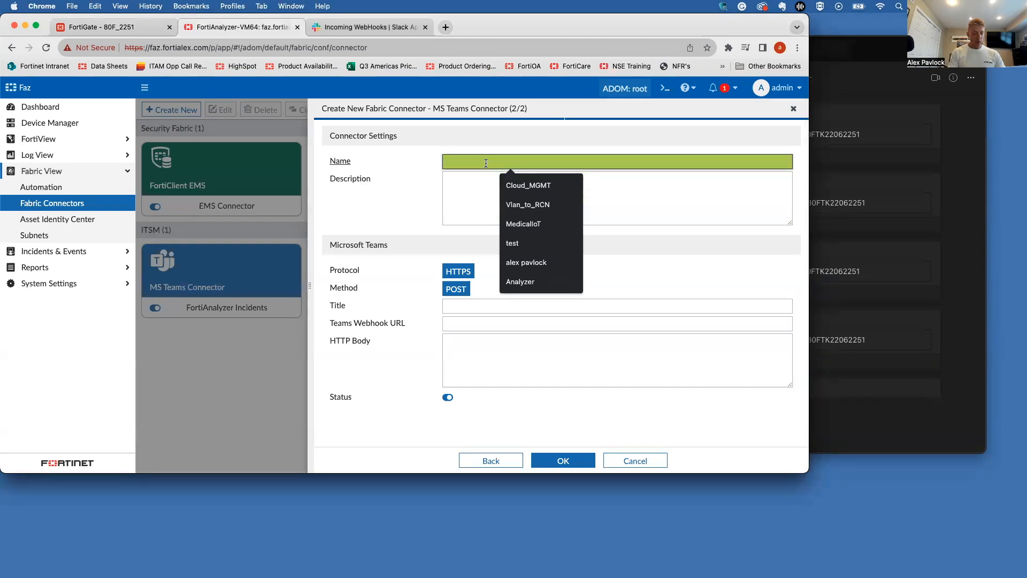
pyautogui.write('FortiAnal')
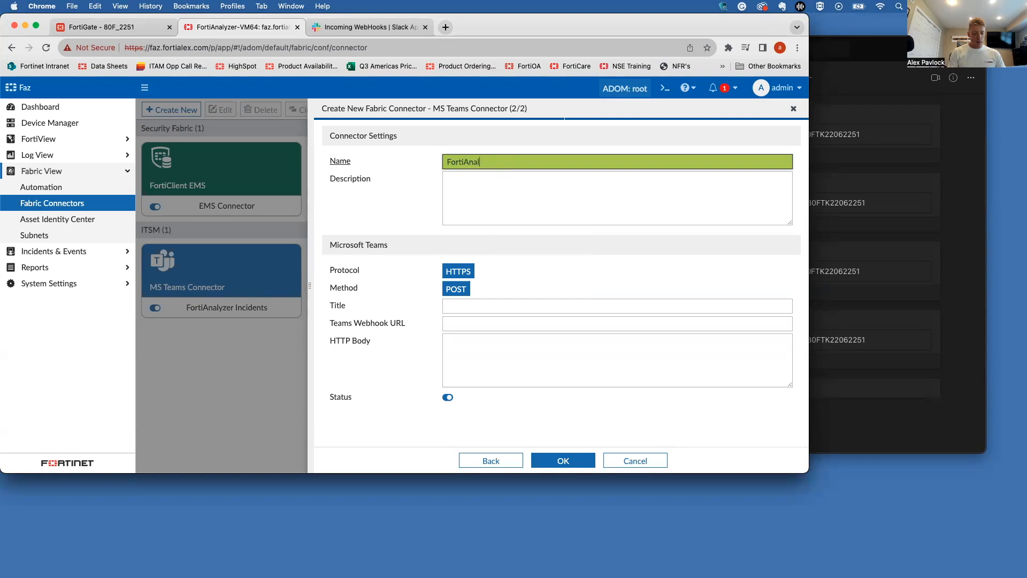
pyautogui.write('zyer_Teams_Notifications')
pyautogui.press('Tab')
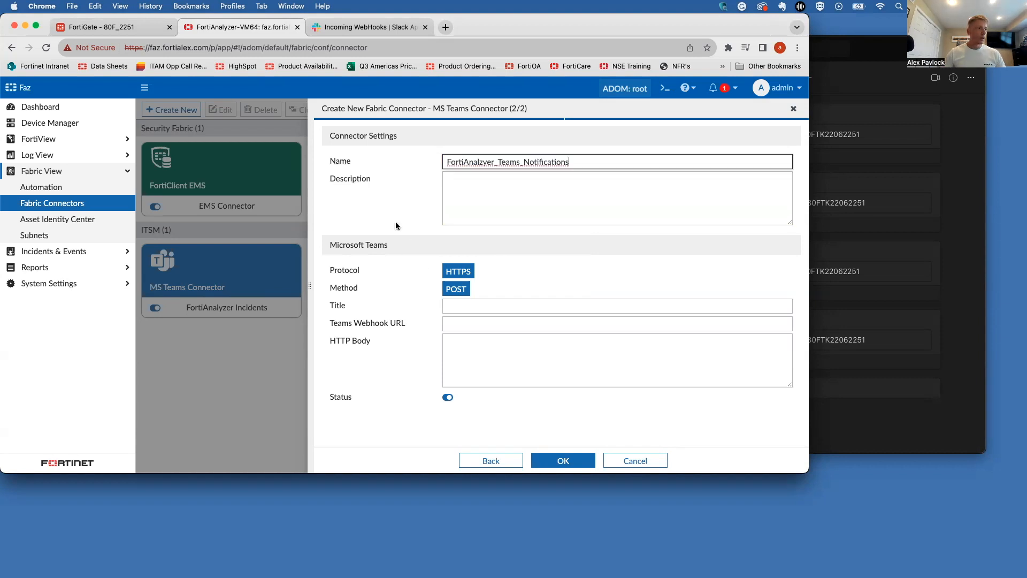
# Title the Teams connector Notifications, paste the copied Teams webhook URL, and create the connector
pyautogui.click(470, 305)
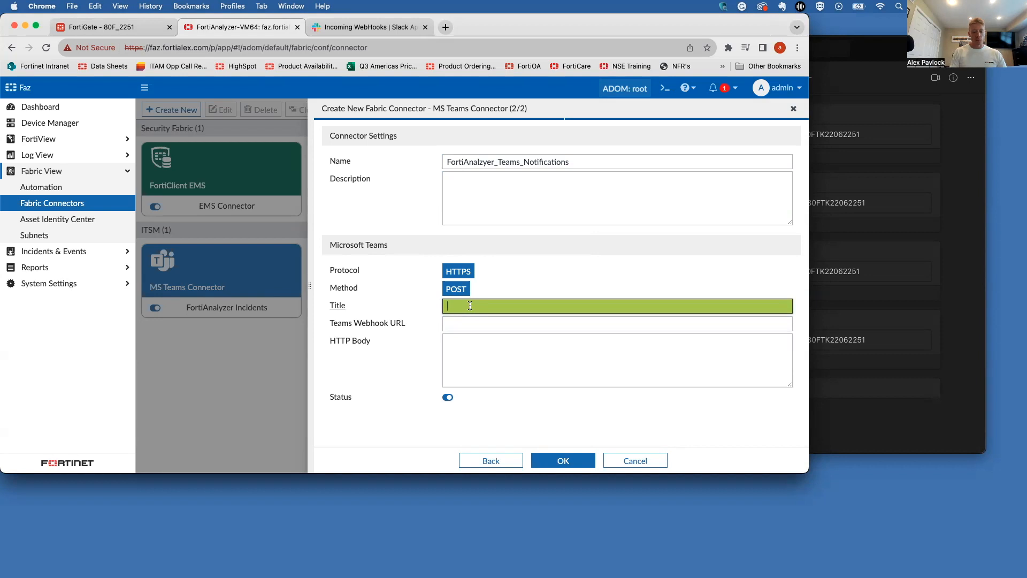
pyautogui.write('otificaitons')
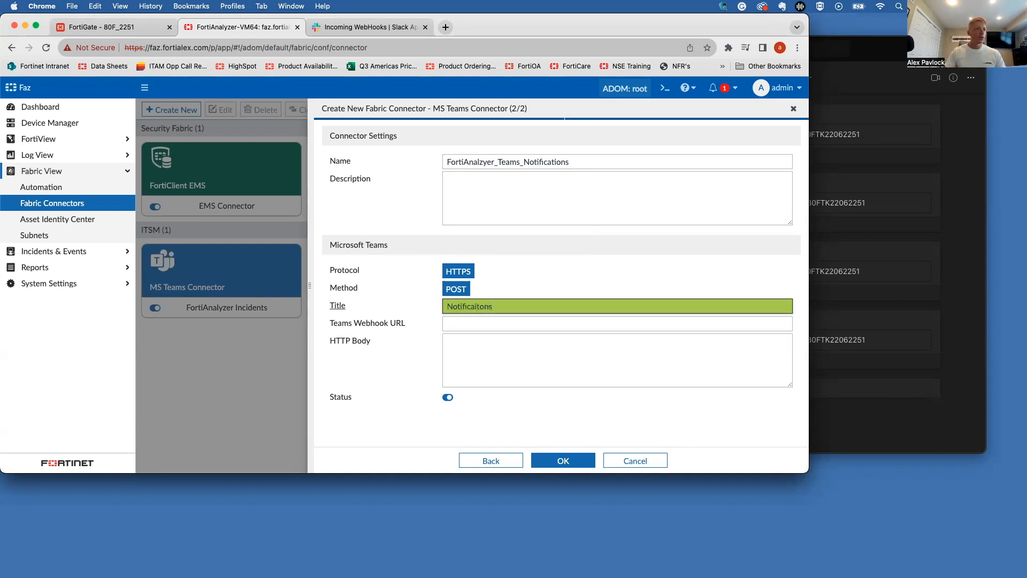
pyautogui.write('tion')
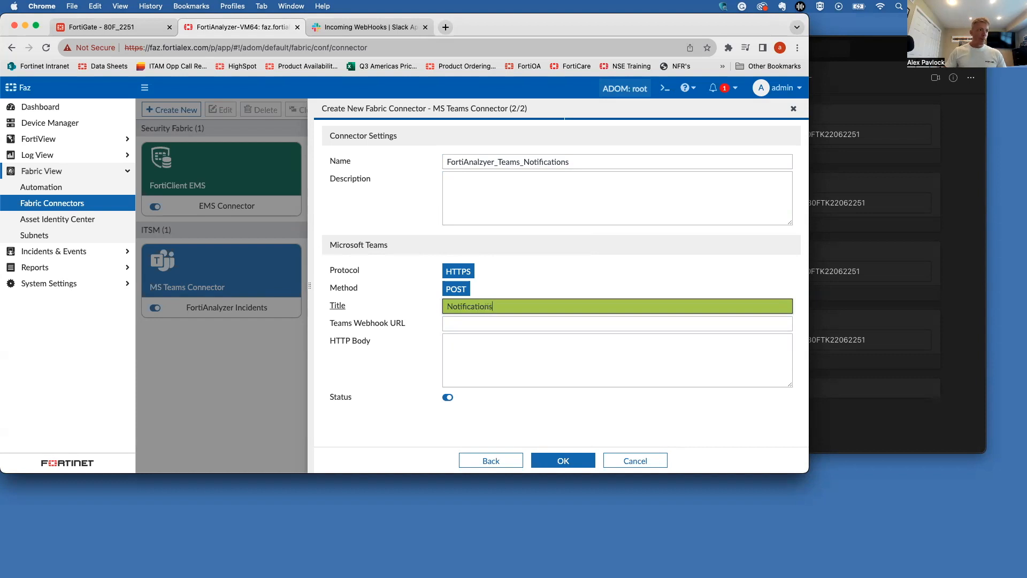
pyautogui.click(495, 324)
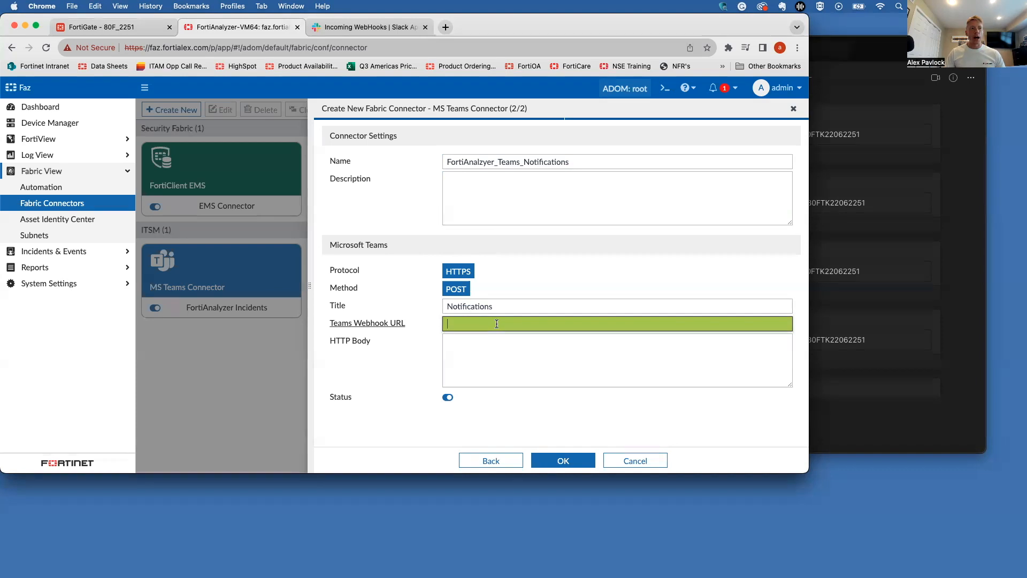
pyautogui.press('super+v')
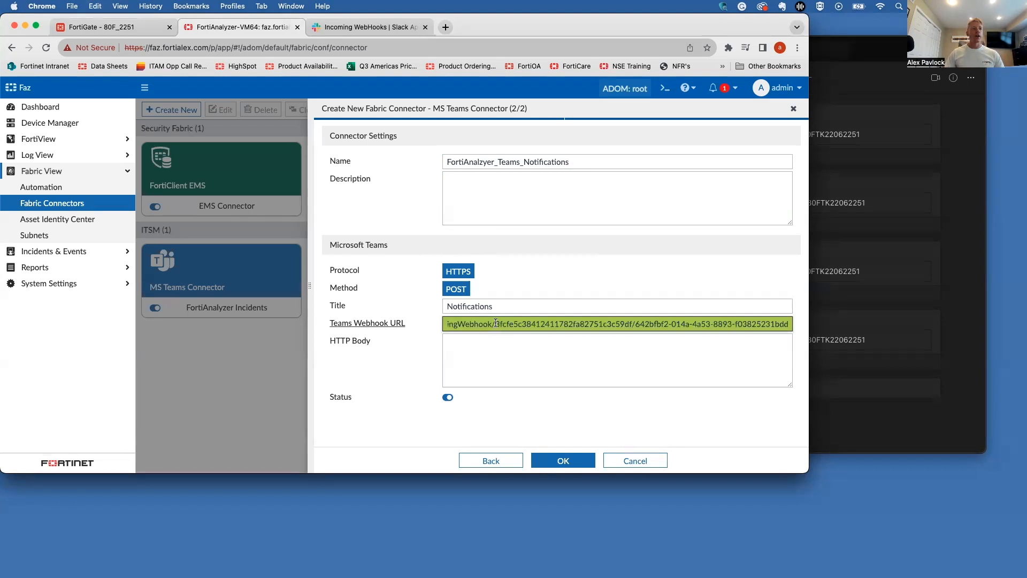
pyautogui.click(495, 345)
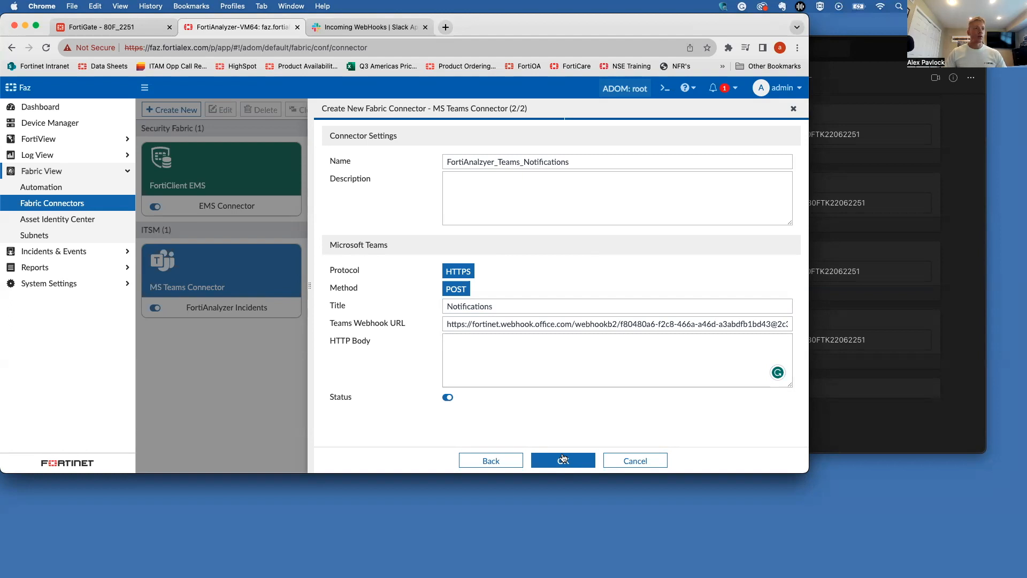
pyautogui.click(563, 459)
# Delete the new MS Teams connector titled Notifications
pyautogui.moveTo(422, 278)
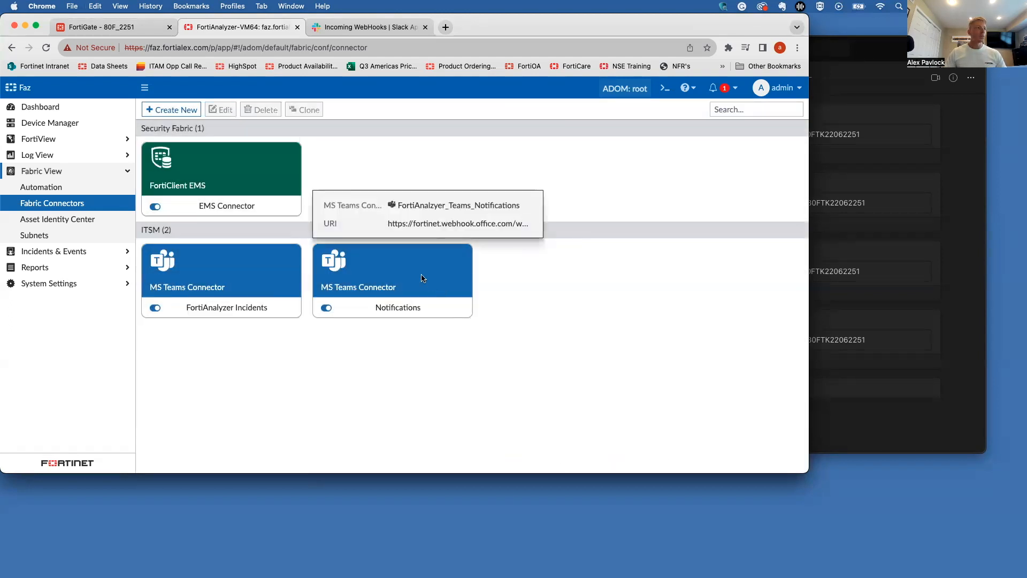
pyautogui.click(392, 275)
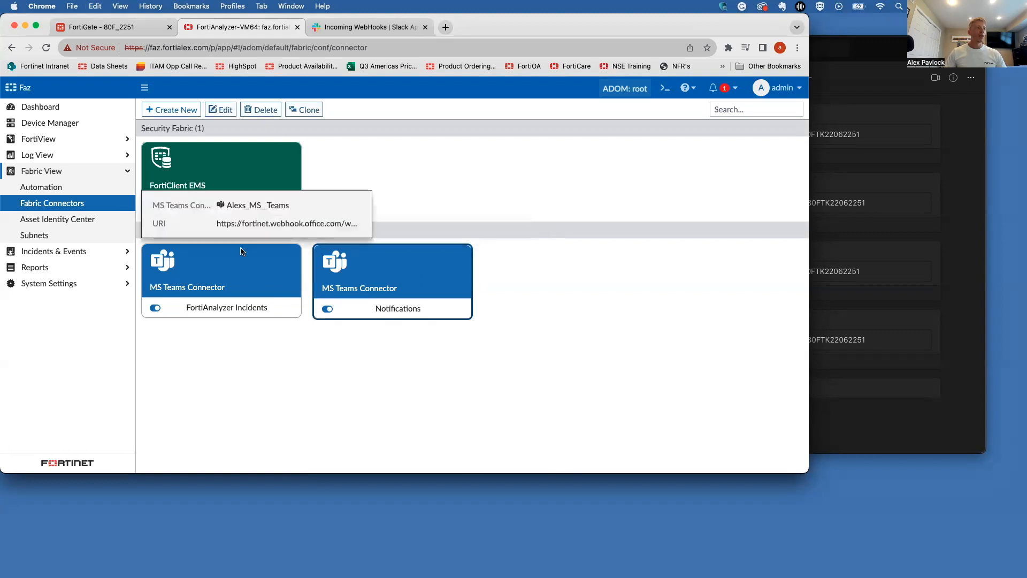
pyautogui.click(264, 111)
pyautogui.click(529, 460)
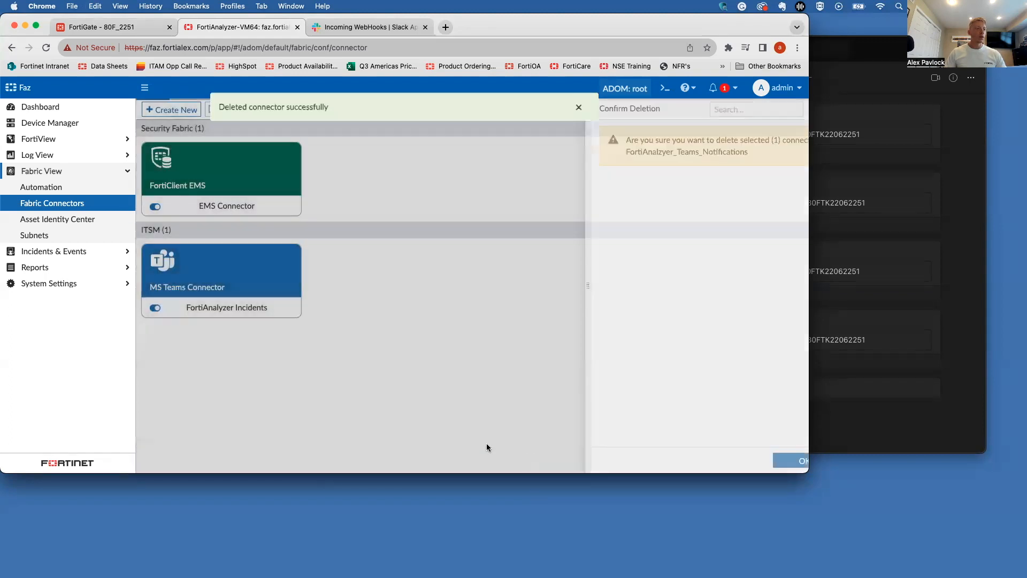
# Review the settings of the existing FortiAnalyzer Incidents Teams connector and close them without changes
pyautogui.doubleClick(262, 279)
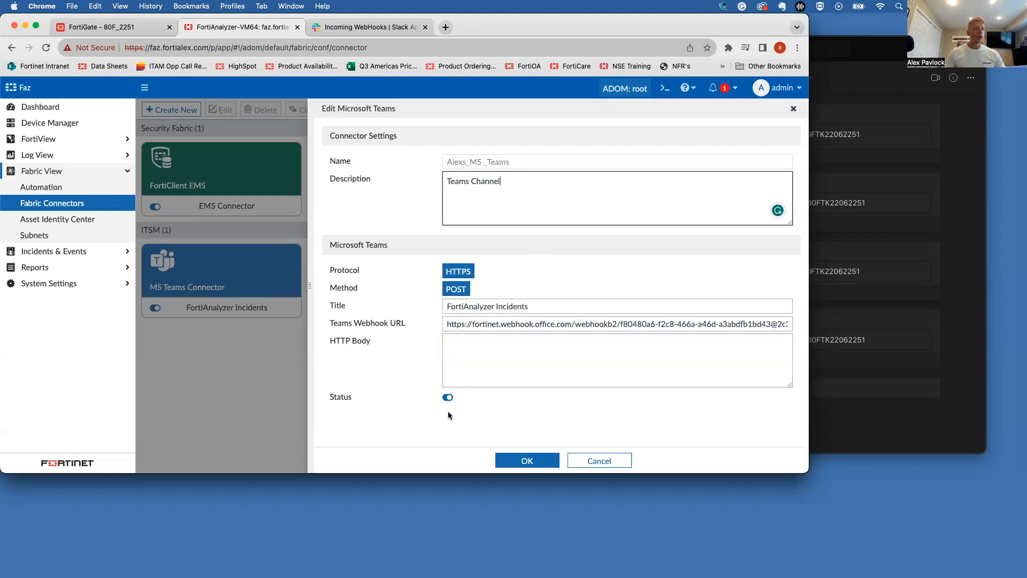
pyautogui.click(596, 460)
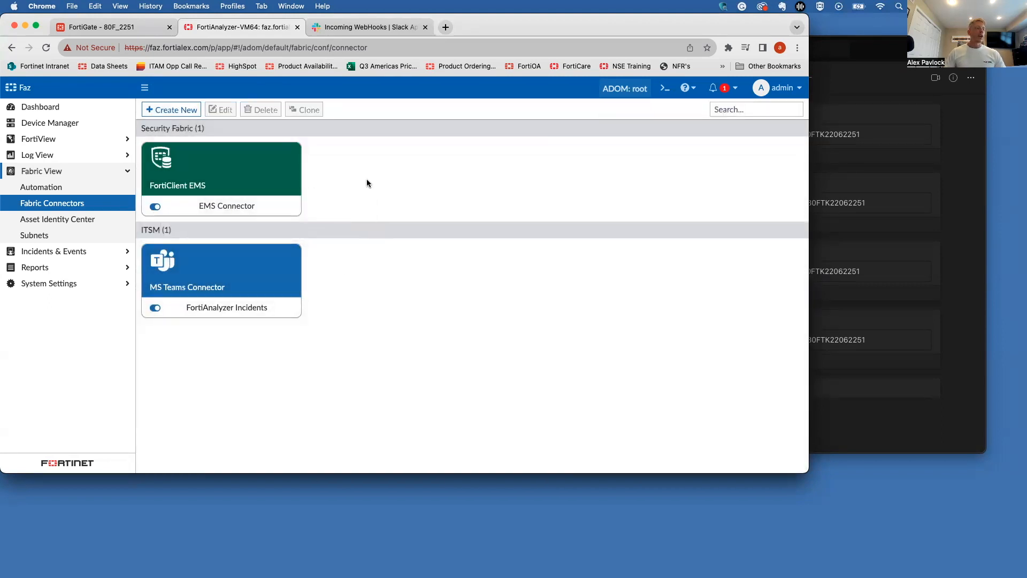
# Open the Connector_To_Teams notification profile under the event handlers, keep FortiAnalyzer Incidents as its alert fabric connector, and save it
pyautogui.click(87, 251)
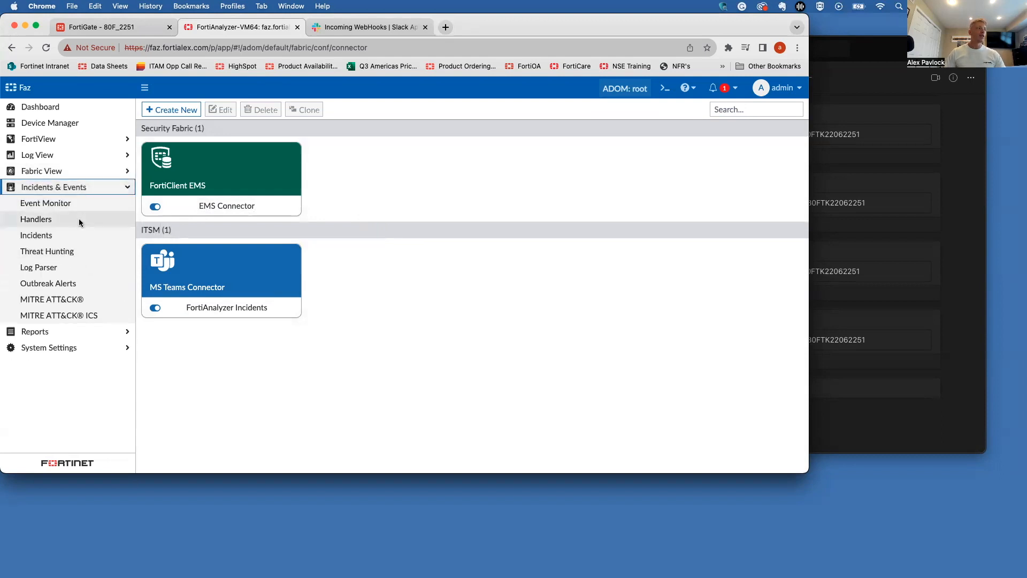
pyautogui.click(79, 221)
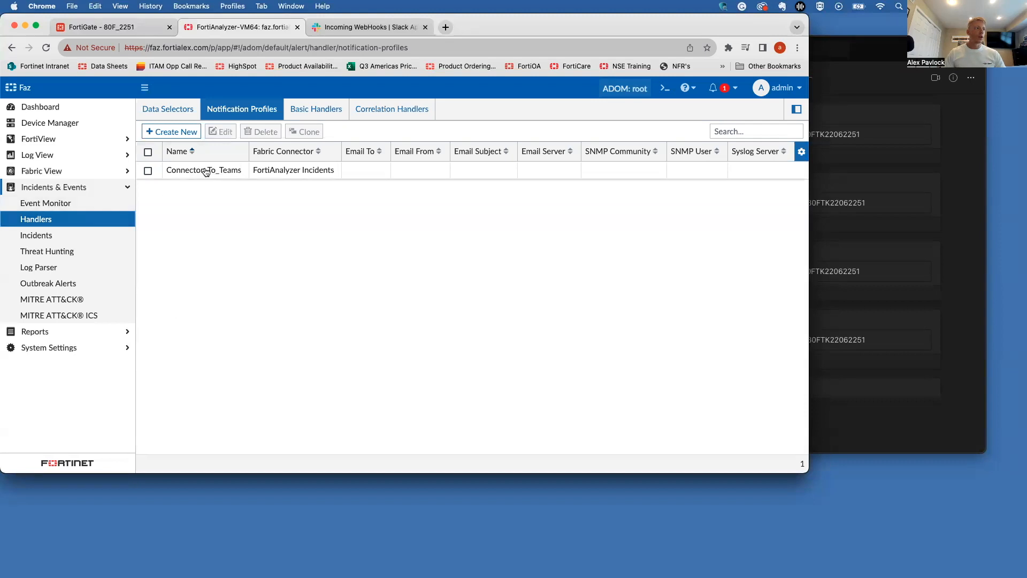
pyautogui.click(226, 170)
pyautogui.doubleClick(226, 170)
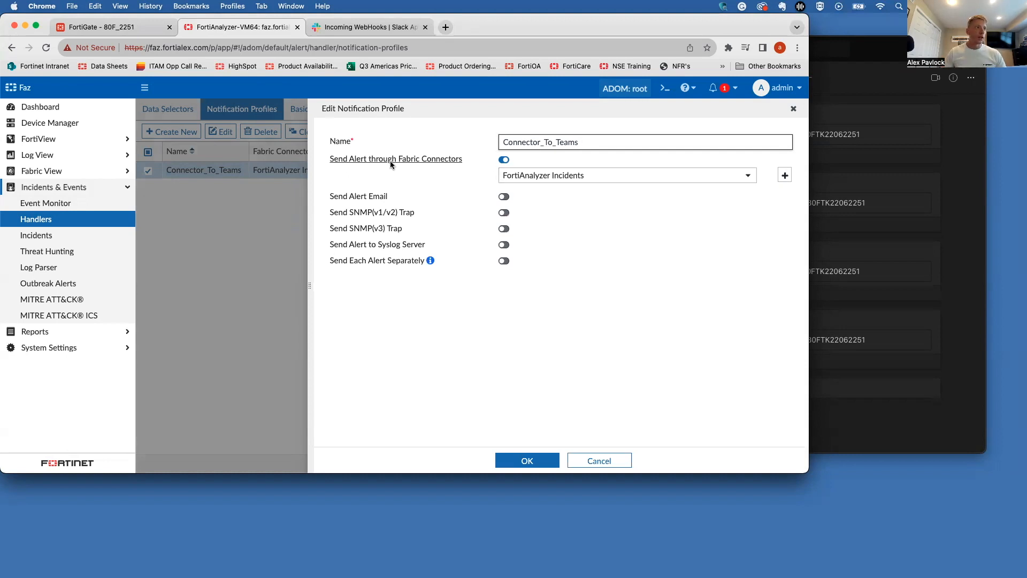
pyautogui.click(571, 178)
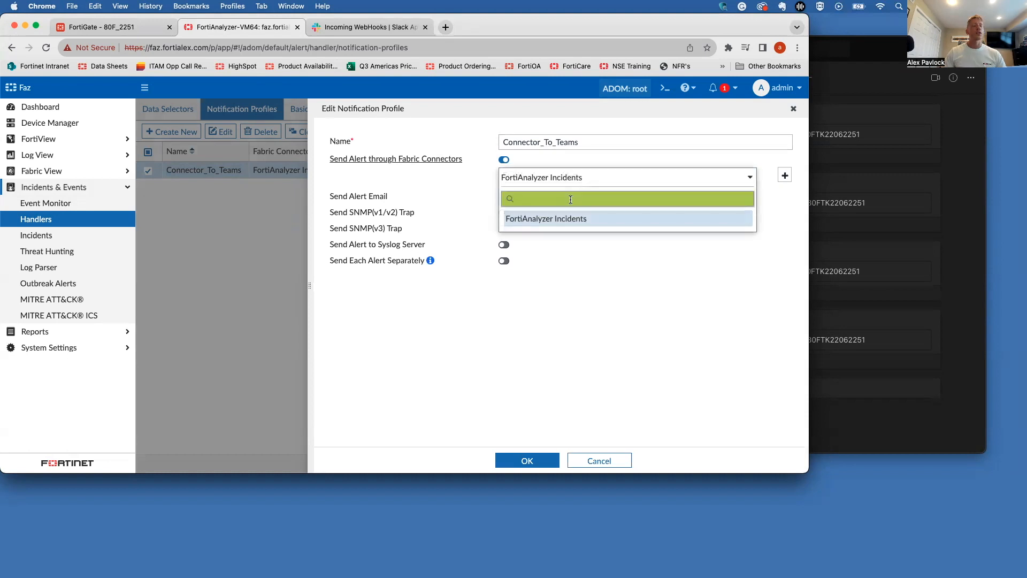
pyautogui.click(571, 175)
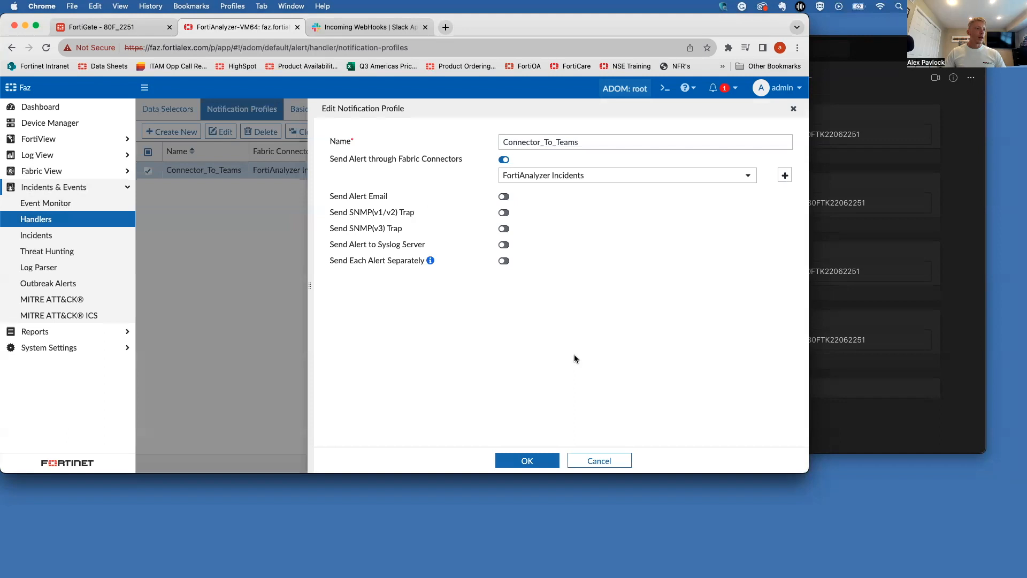
pyautogui.click(530, 459)
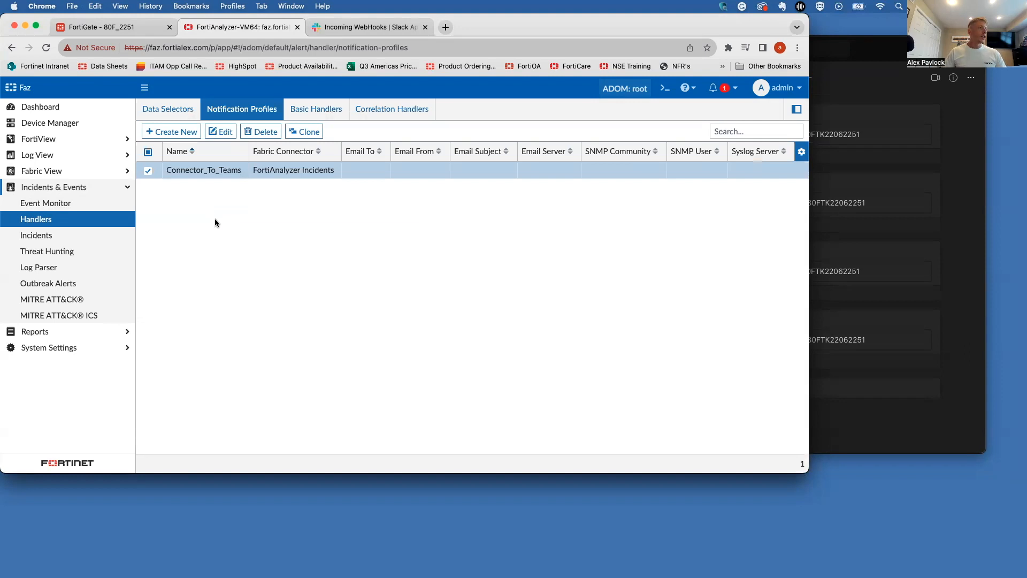
# In the incident notification settings, select the FortiAnalyzer Incidents Teams connector as Fabric Connector 1 and save
pyautogui.click(95, 235)
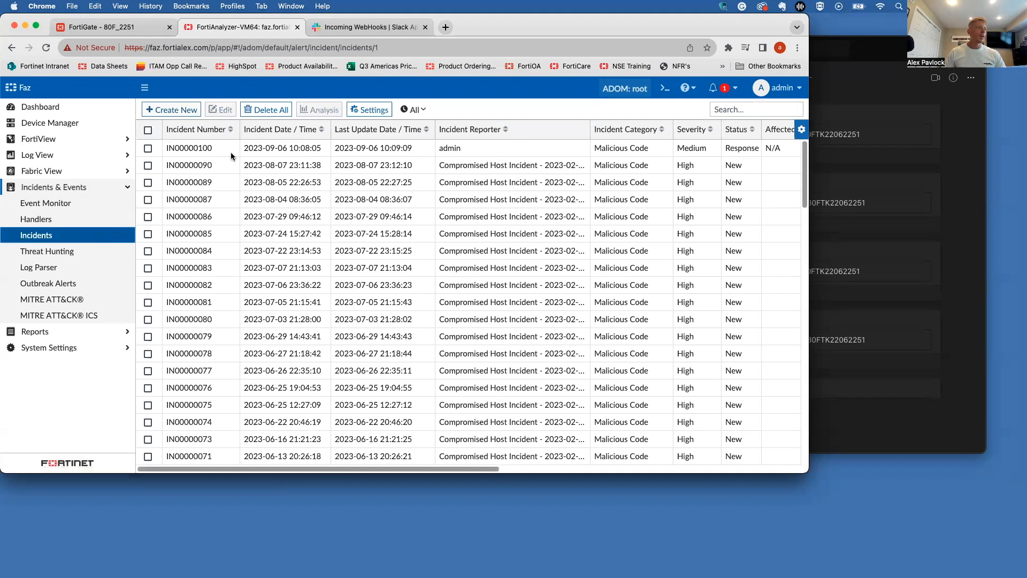
pyautogui.click(363, 111)
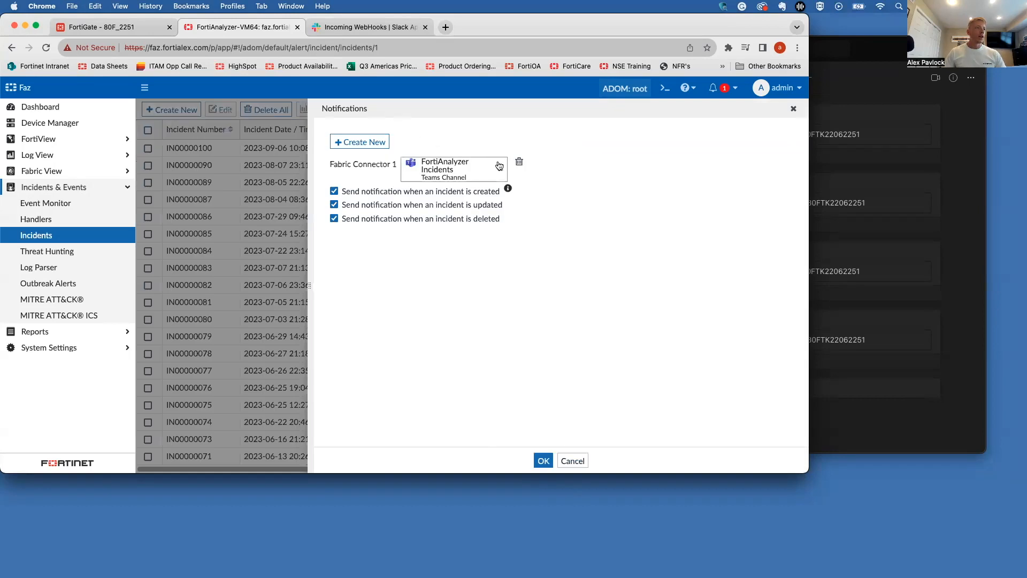
pyautogui.click(501, 168)
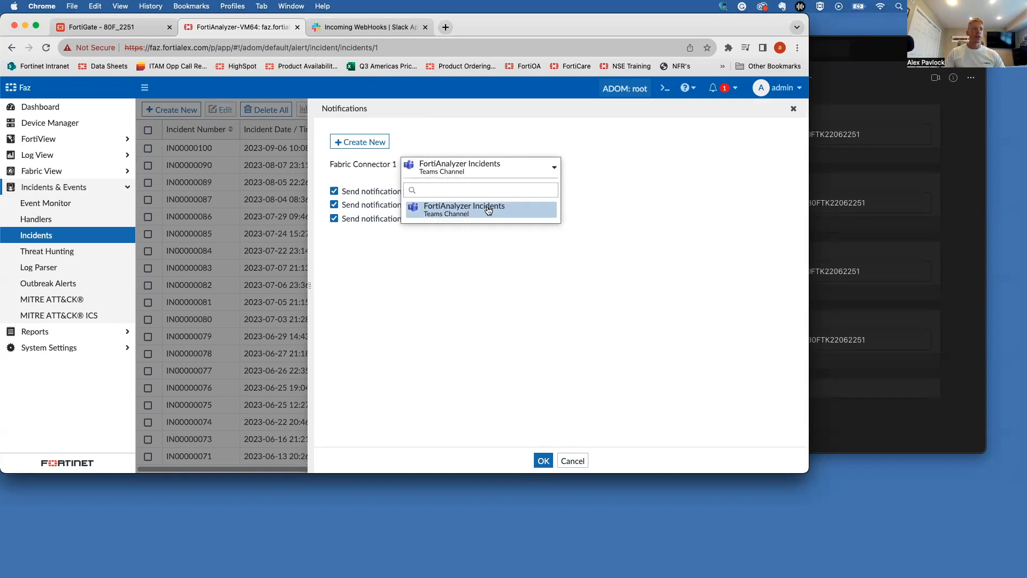
pyautogui.click(449, 211)
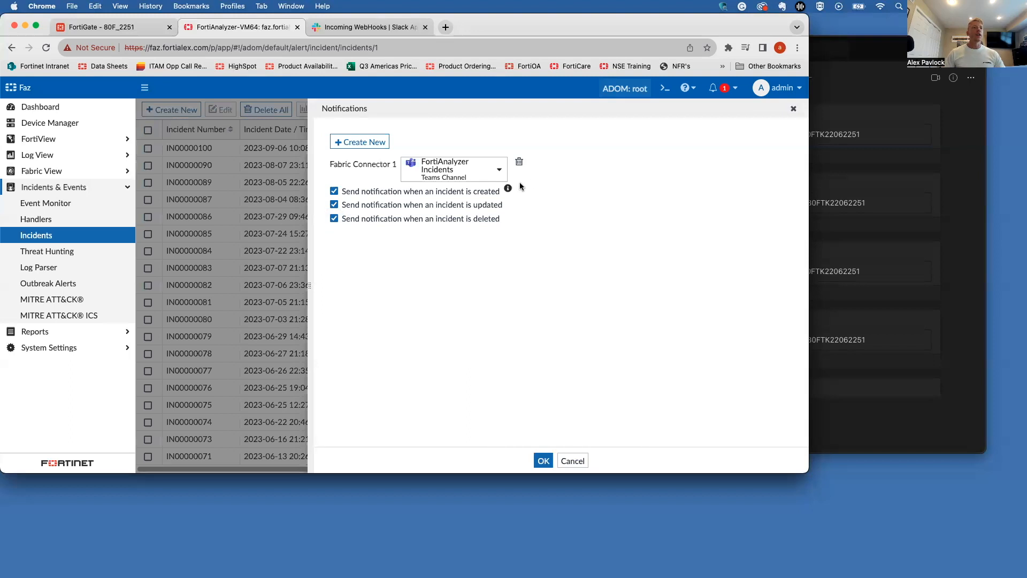
pyautogui.moveTo(508, 193)
pyautogui.click(544, 461)
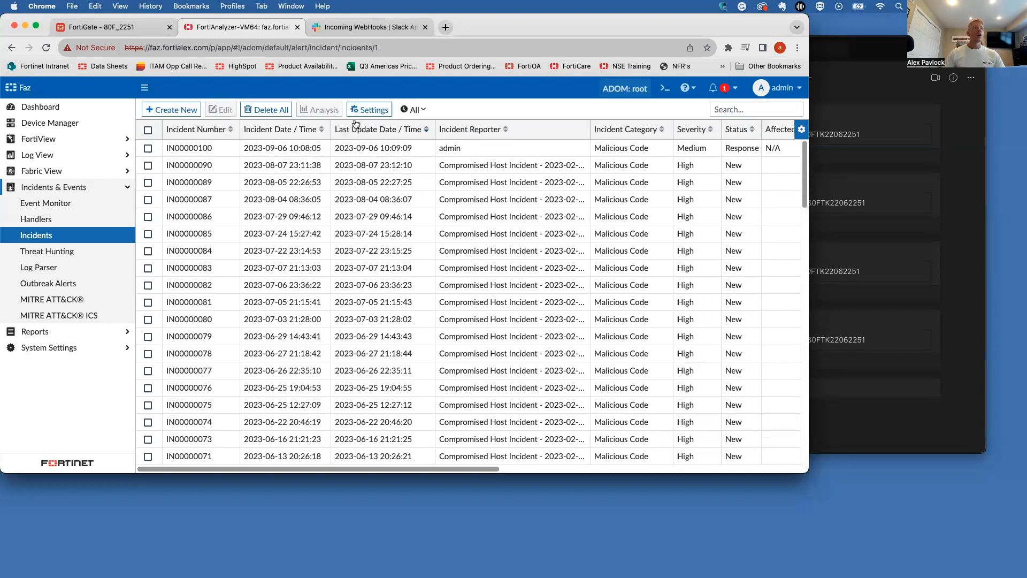
# Start a new incident with category Malicious Code and status Analysis
pyautogui.click(166, 109)
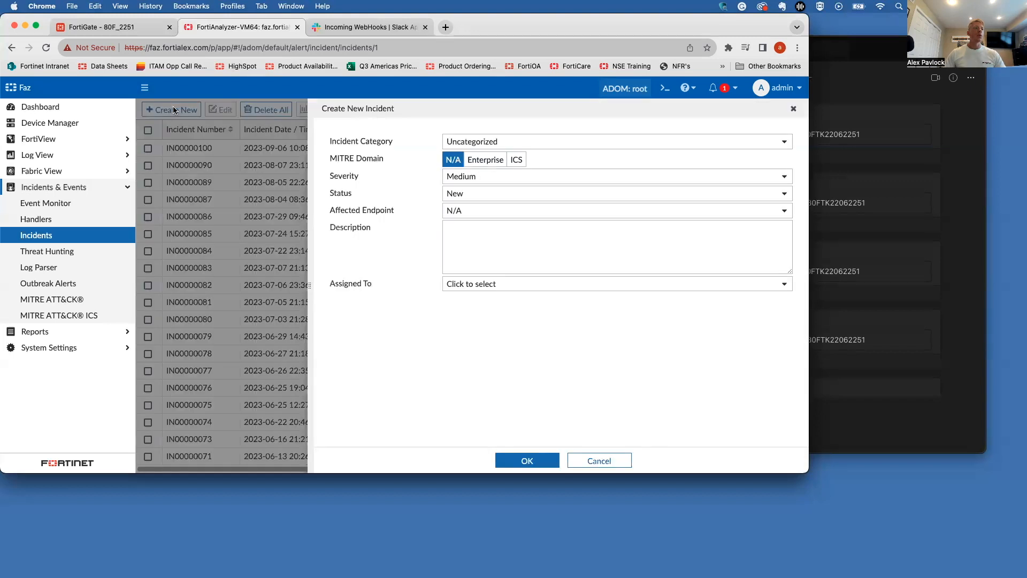
pyautogui.click(525, 143)
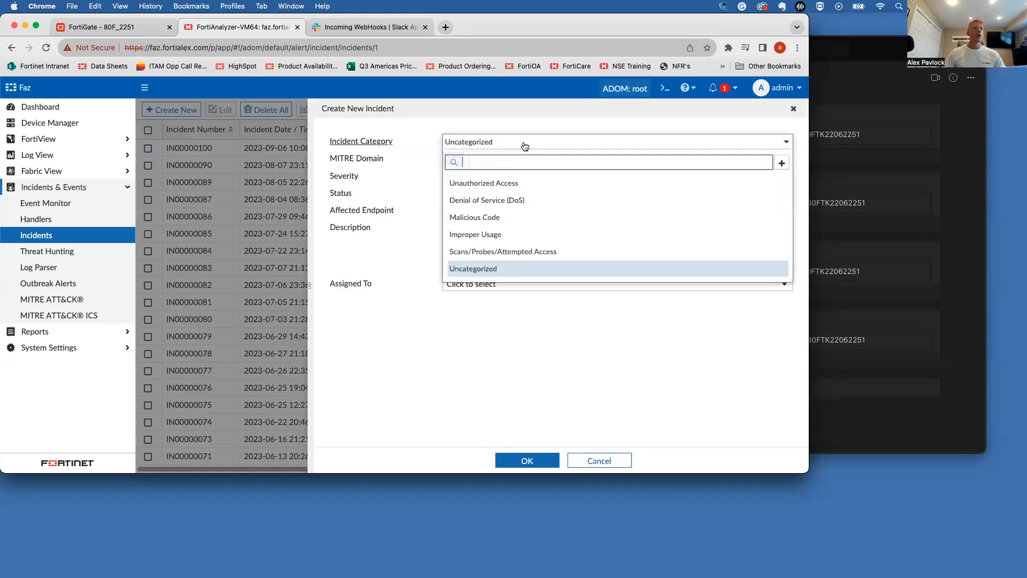
pyautogui.click(508, 218)
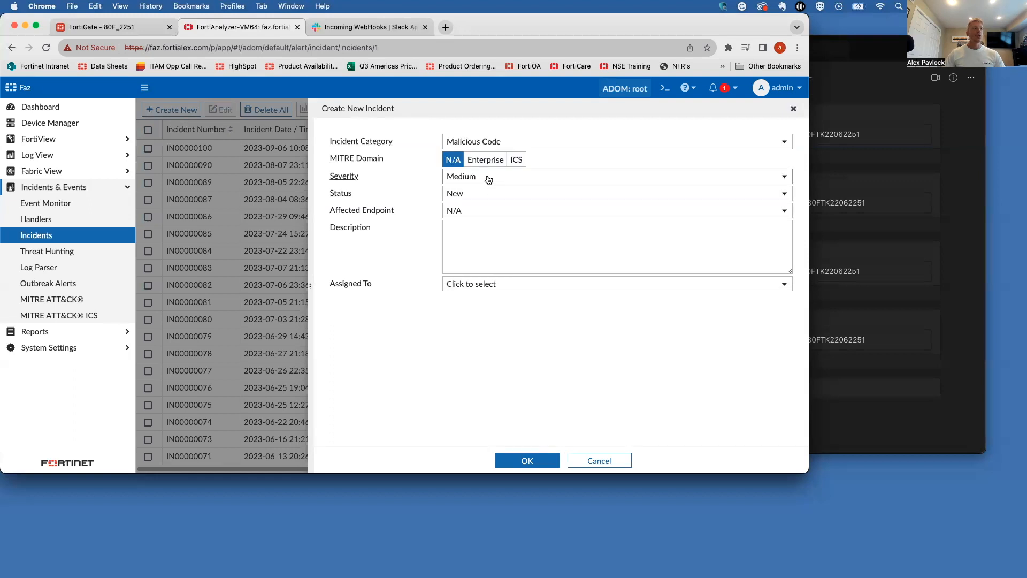
pyautogui.click(483, 194)
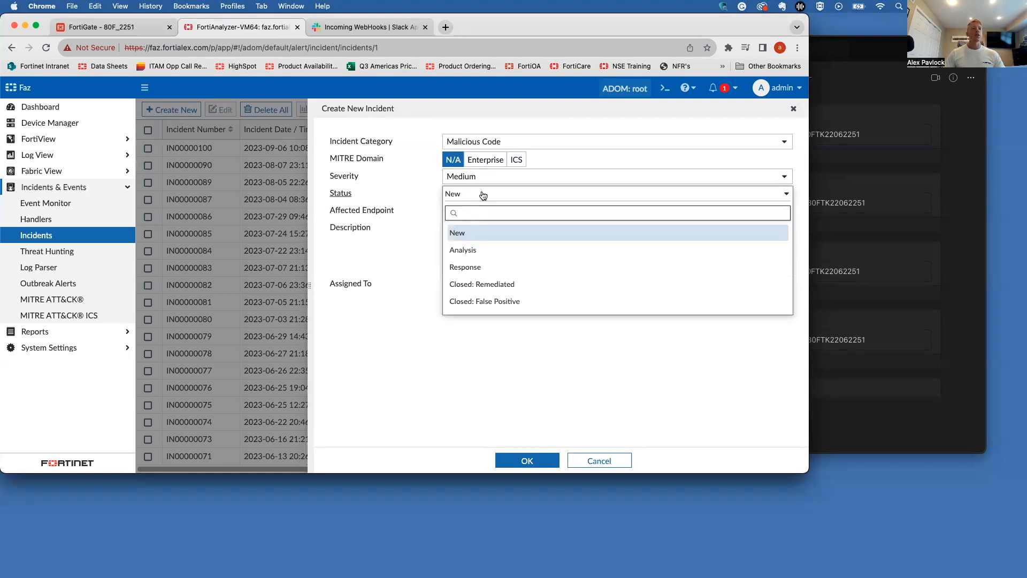
pyautogui.click(500, 251)
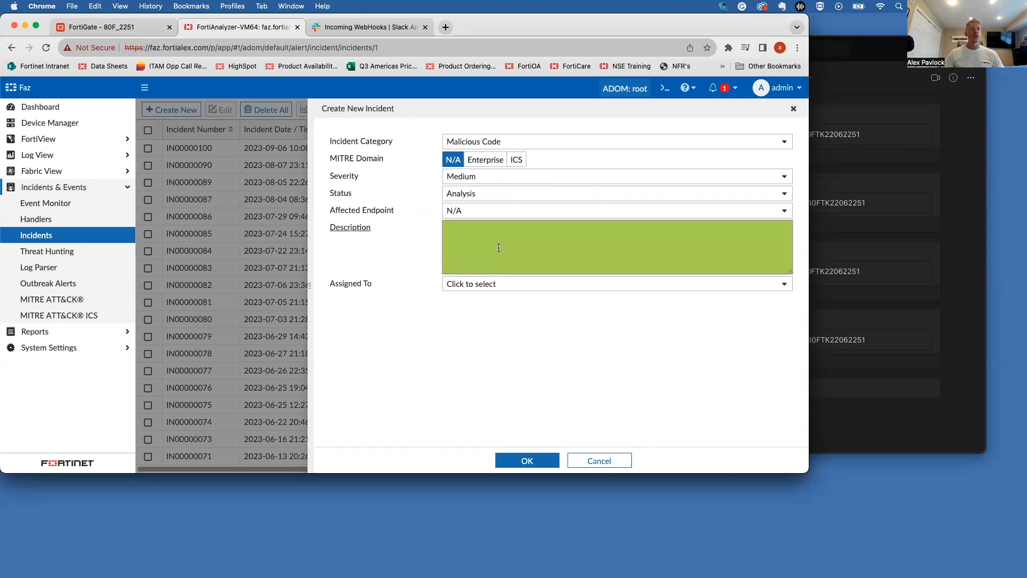
# Describe the incident as "This is a new incident", assign it to admin (Super_User), and create it
pyautogui.click(498, 248)
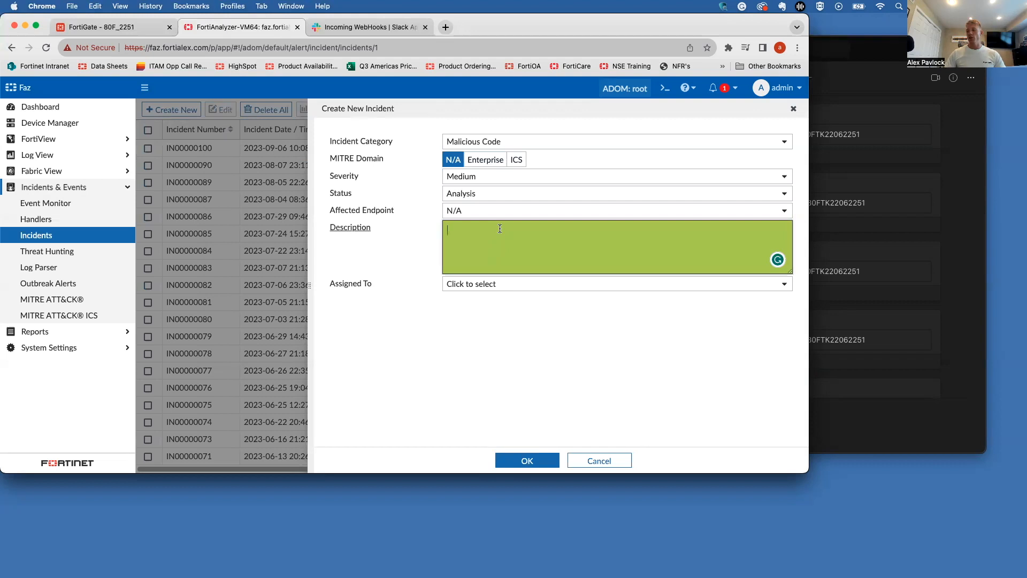
pyautogui.write('This')
pyautogui.press('BackSpace')
pyautogui.press('BackSpace')
pyautogui.write('is a new ')
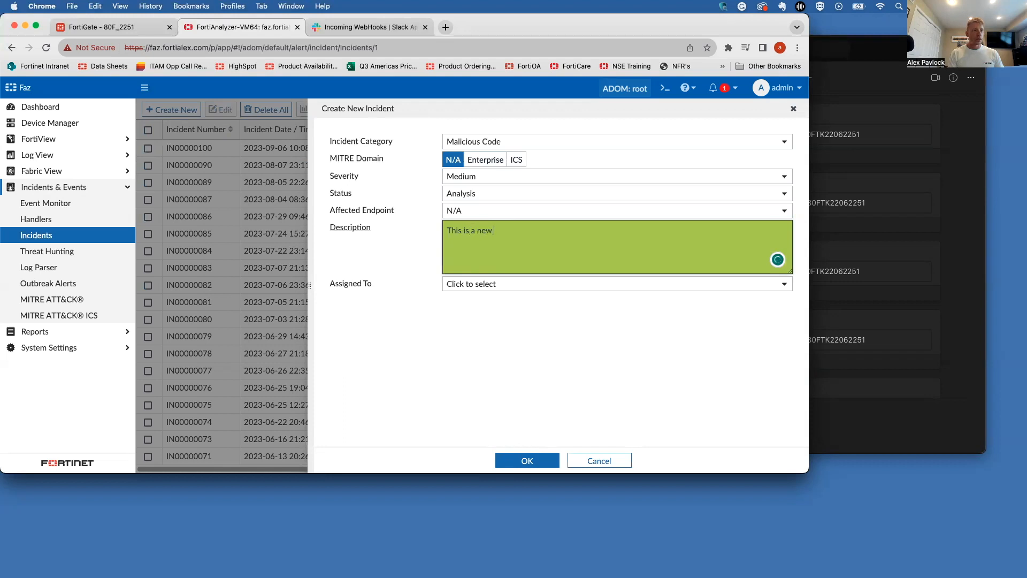
pyautogui.write('incdient')
pyautogui.click(505, 294)
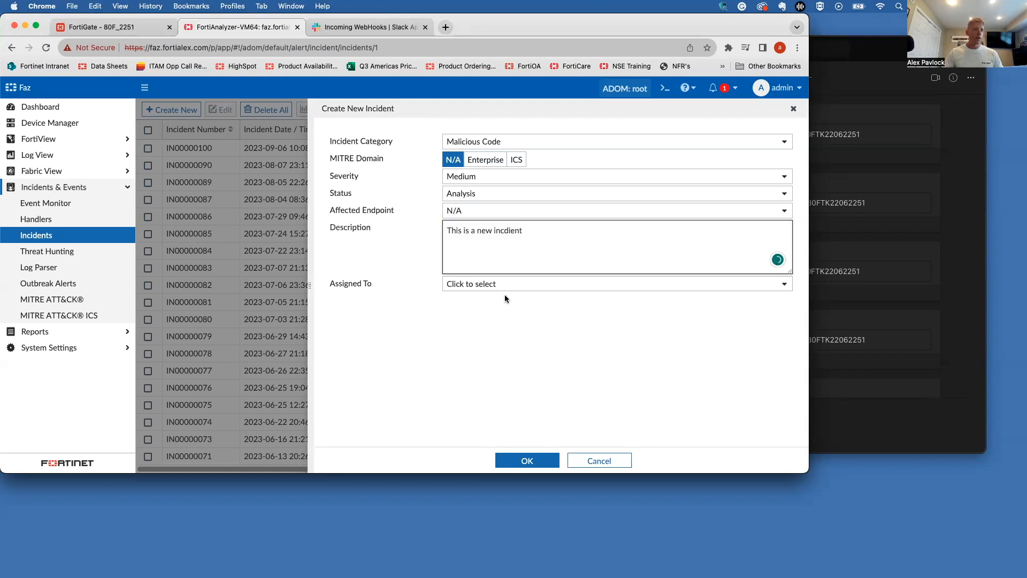
pyautogui.click(509, 284)
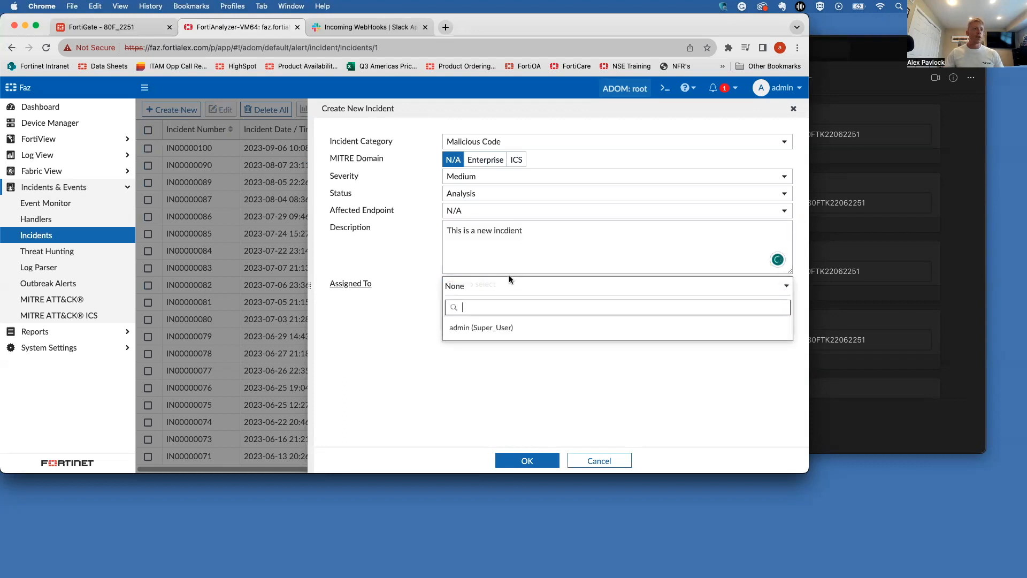
pyautogui.click(510, 328)
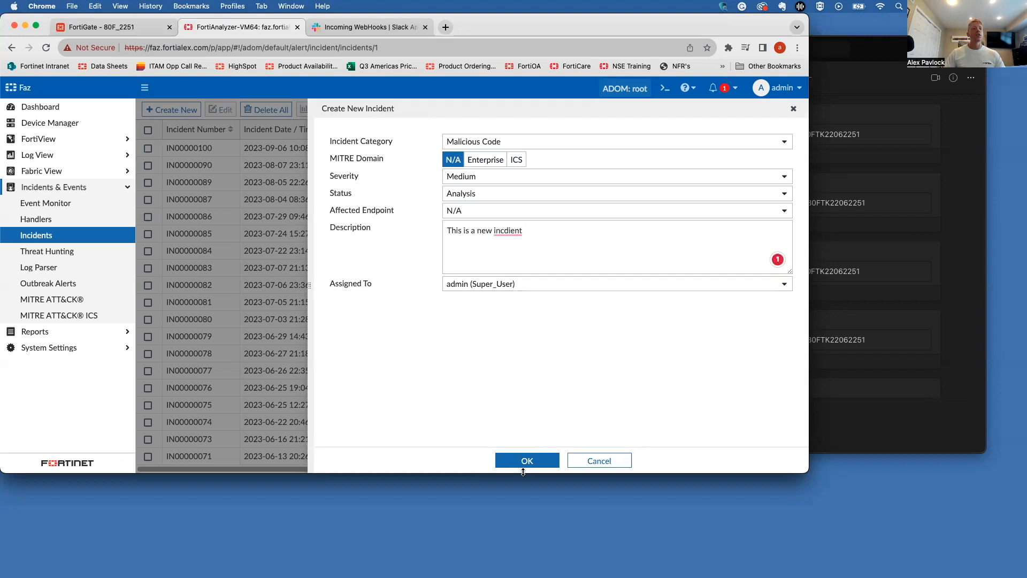
pyautogui.rightClick(509, 231)
pyautogui.click(507, 258)
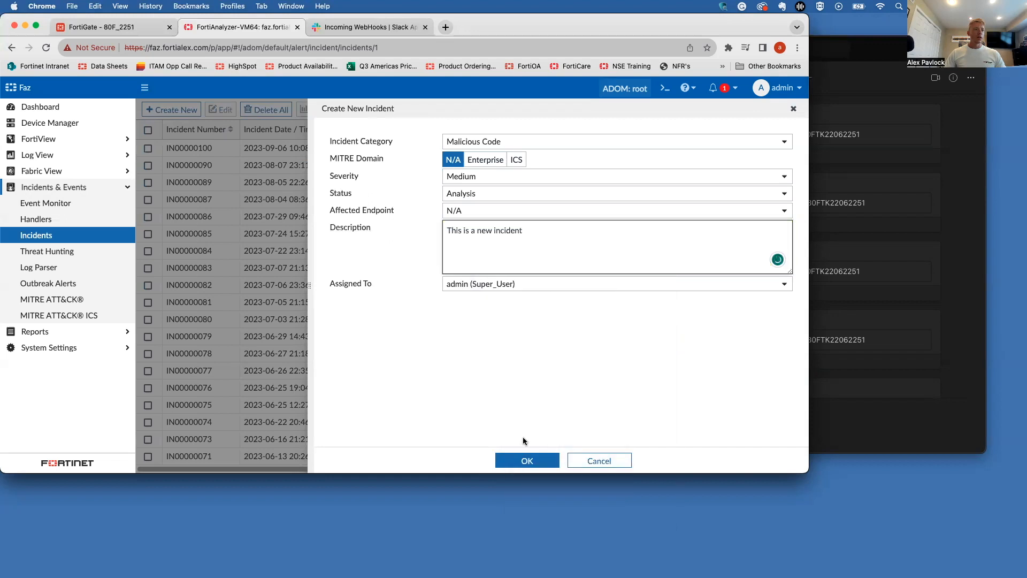
pyautogui.click(527, 460)
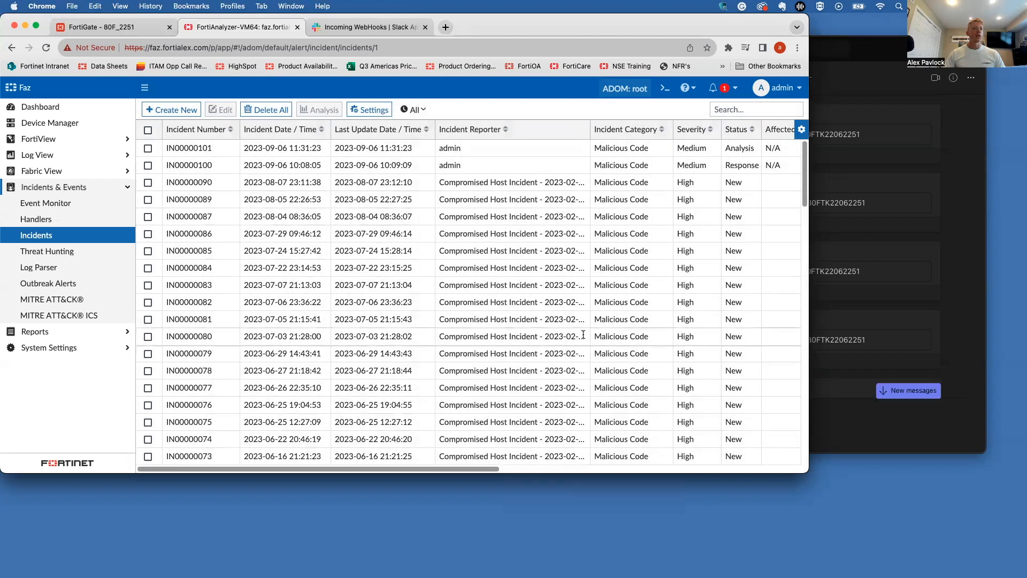
# Switch to Microsoft Teams and examine the newest incident notification in the FortiAnalyzer Incidents General channel
pyautogui.click(962, 229)
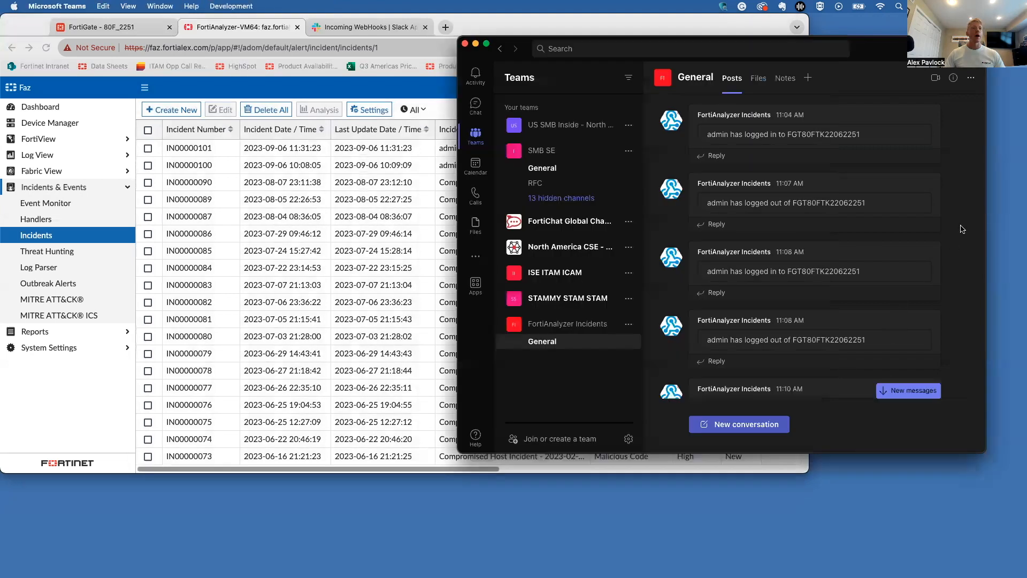
pyautogui.scroll(-5, 842, 281)
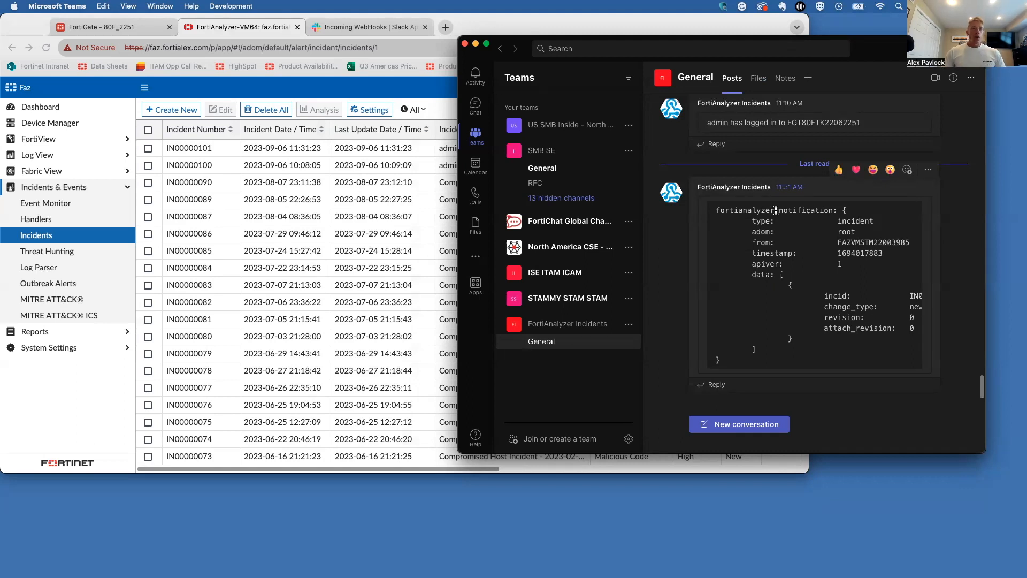
pyautogui.hscroll(3, 849, 304)
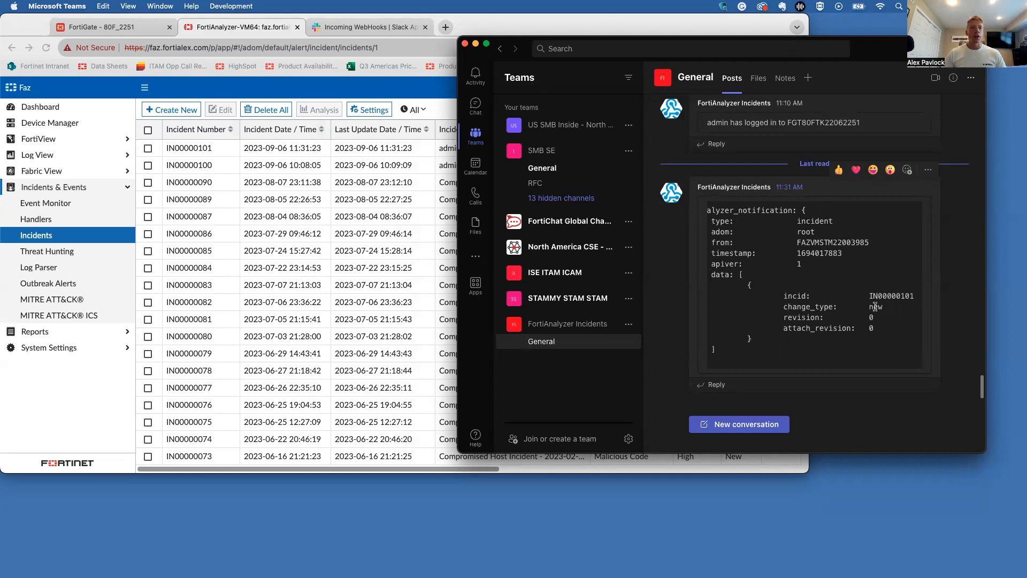
pyautogui.hscroll(-3, 875, 307)
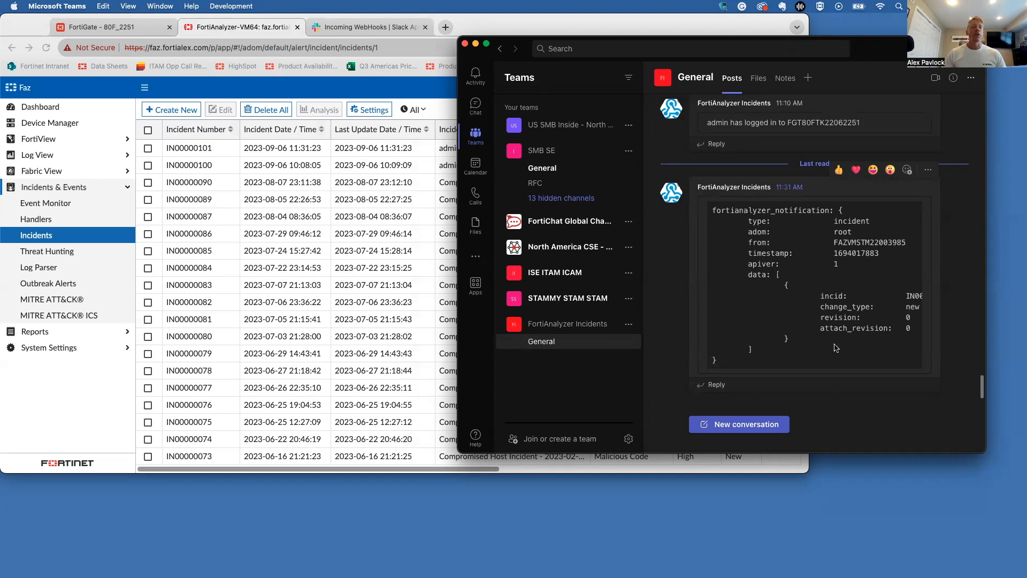
pyautogui.hscroll(-3, 836, 348)
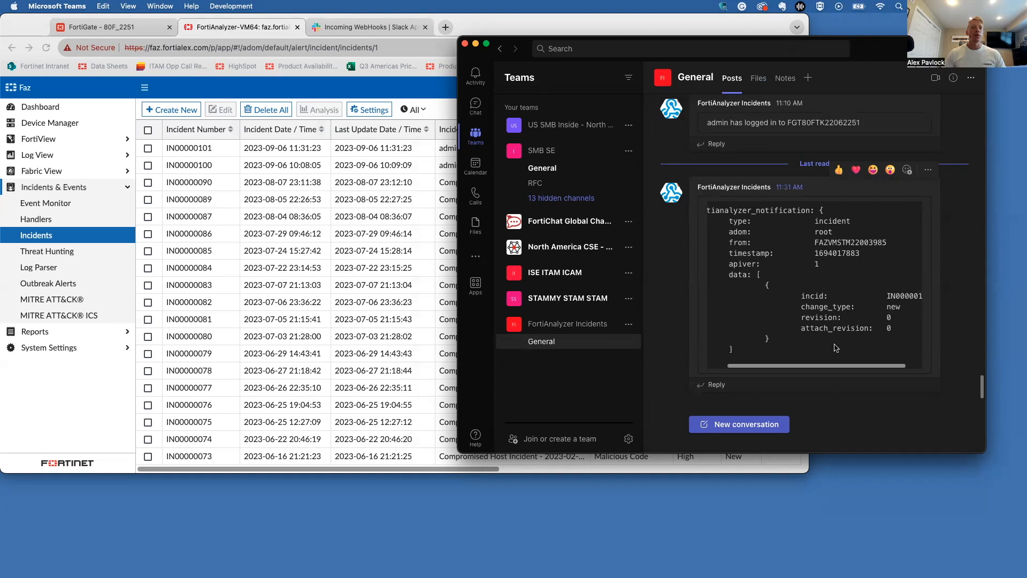
# Switch to FortiAnalyzer in Chrome, inspect the Teams connector's HTTP Body setting, and compare it with the incident notification in Microsoft Teams
pyautogui.click(414, 109)
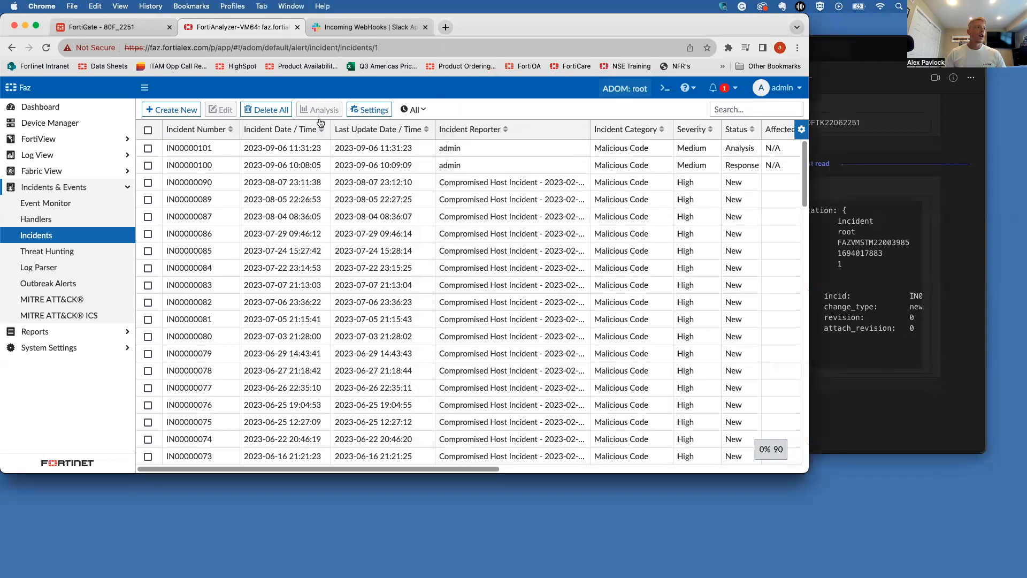
pyautogui.click(46, 170)
pyautogui.click(48, 203)
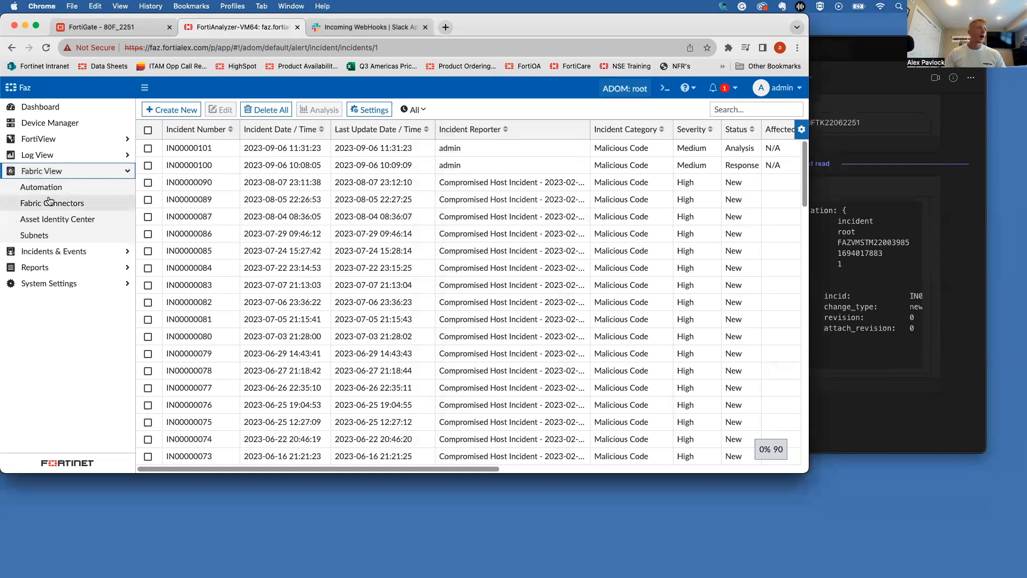
pyautogui.doubleClick(213, 262)
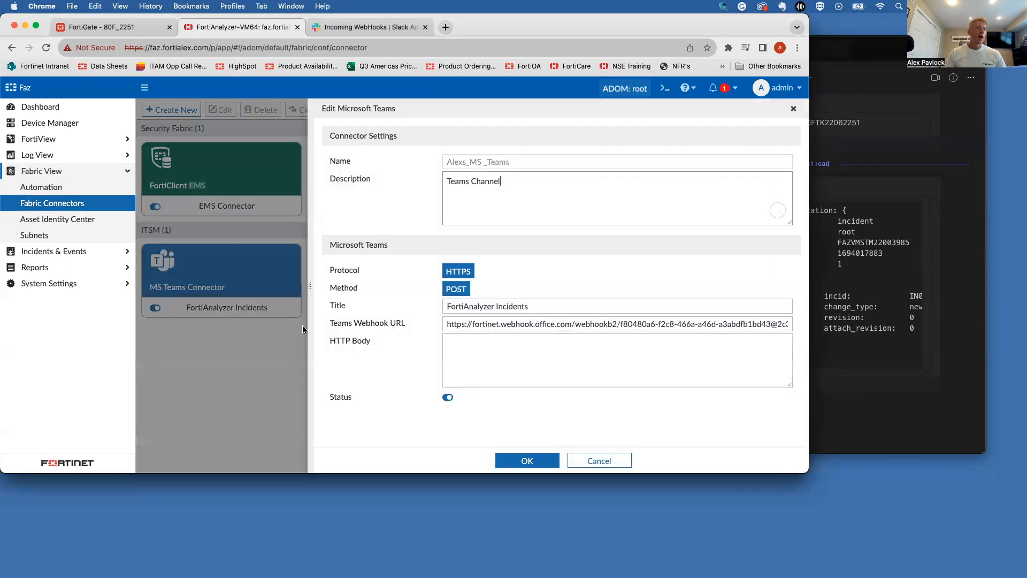
pyautogui.click(475, 350)
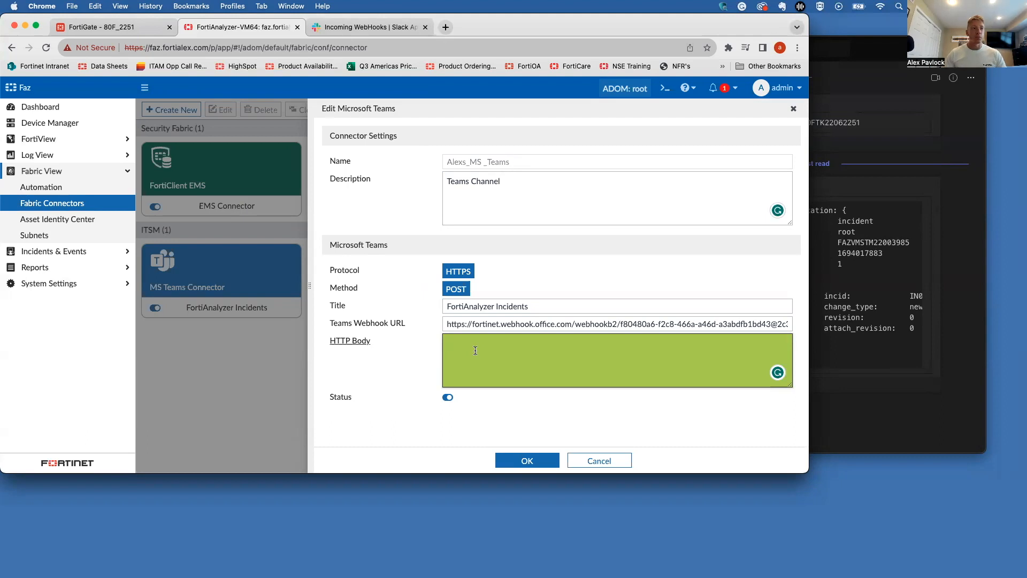
pyautogui.click(948, 224)
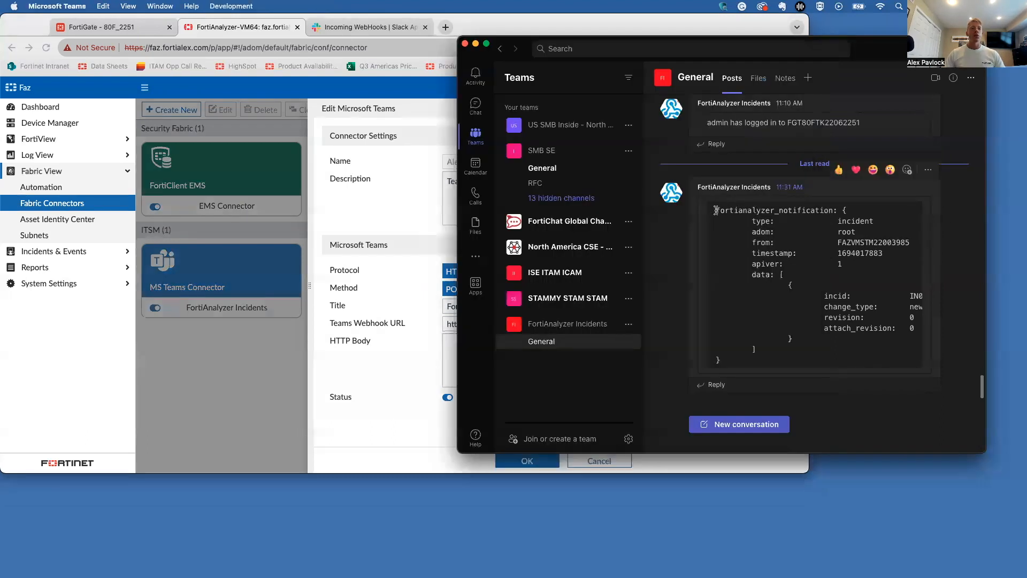
# Close the Teams connector settings in Chrome without saving, and view the details of the newest incident in the incident list
pyautogui.click(388, 342)
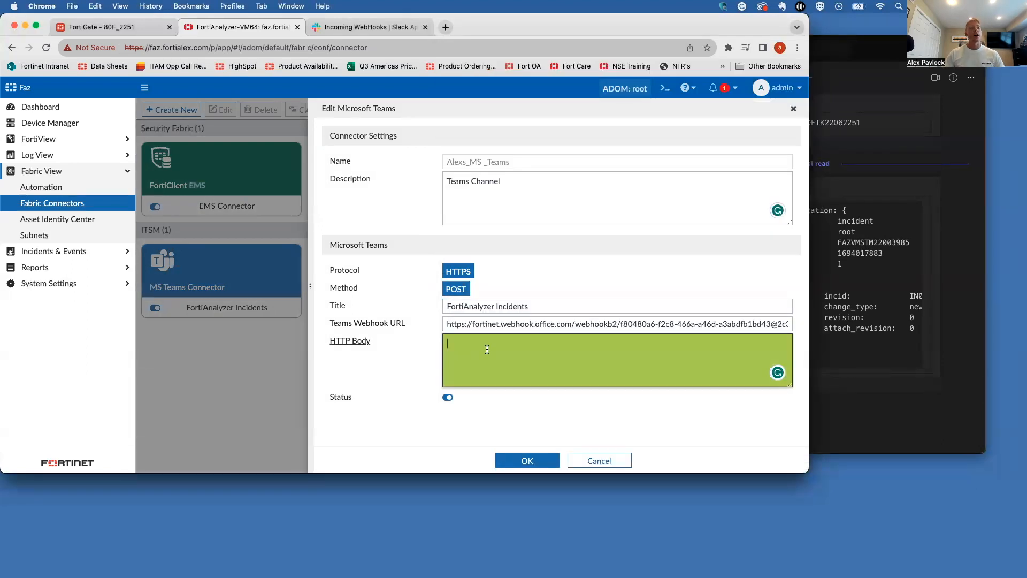
pyautogui.click(600, 461)
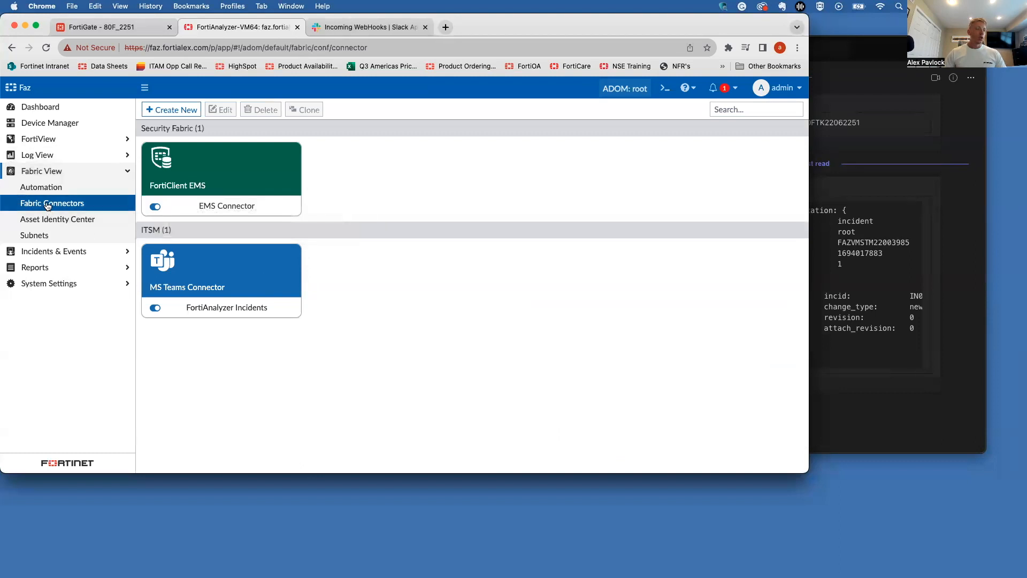
pyautogui.click(47, 253)
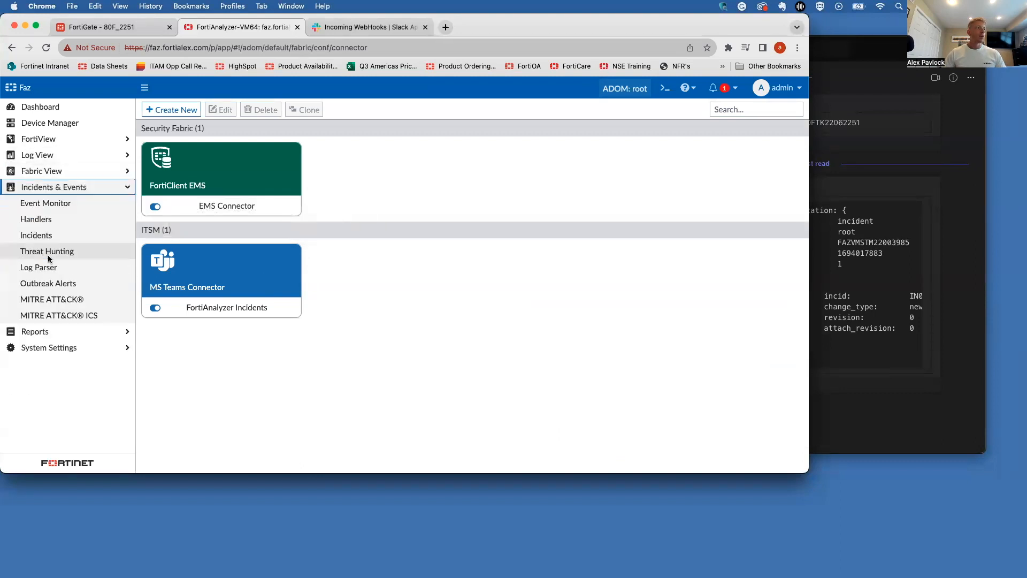
pyautogui.click(59, 234)
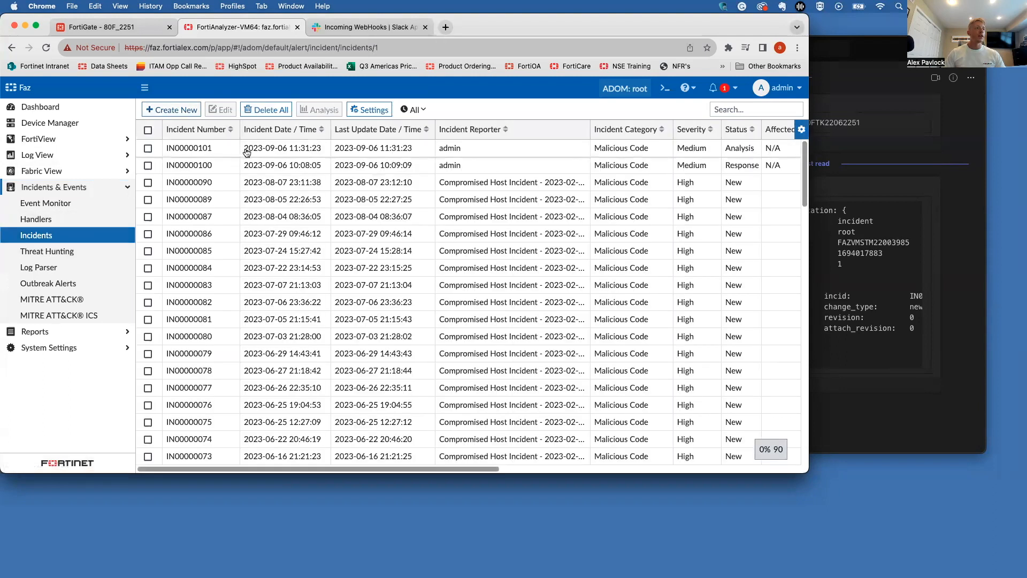
pyautogui.doubleClick(251, 152)
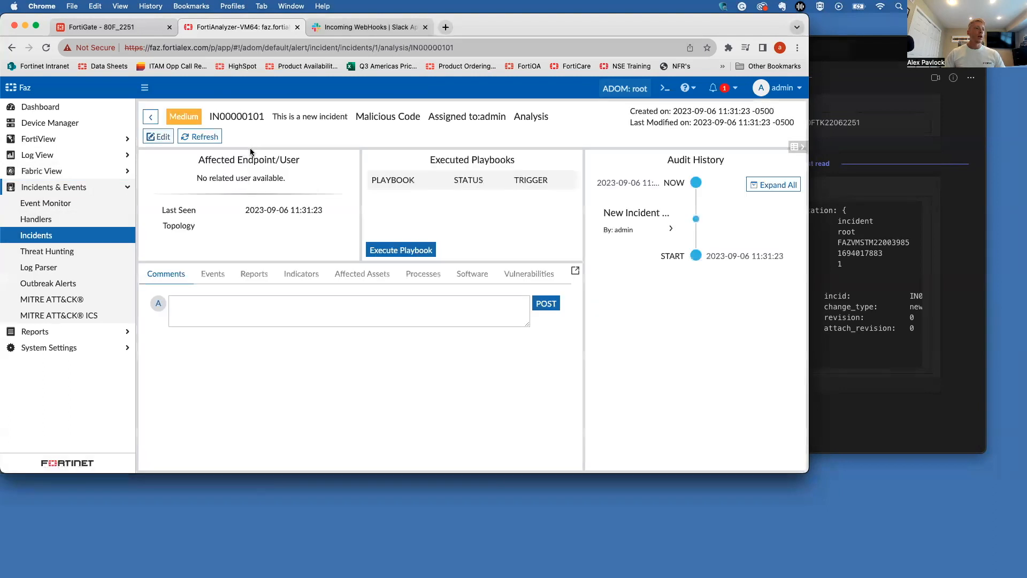
pyautogui.click(102, 236)
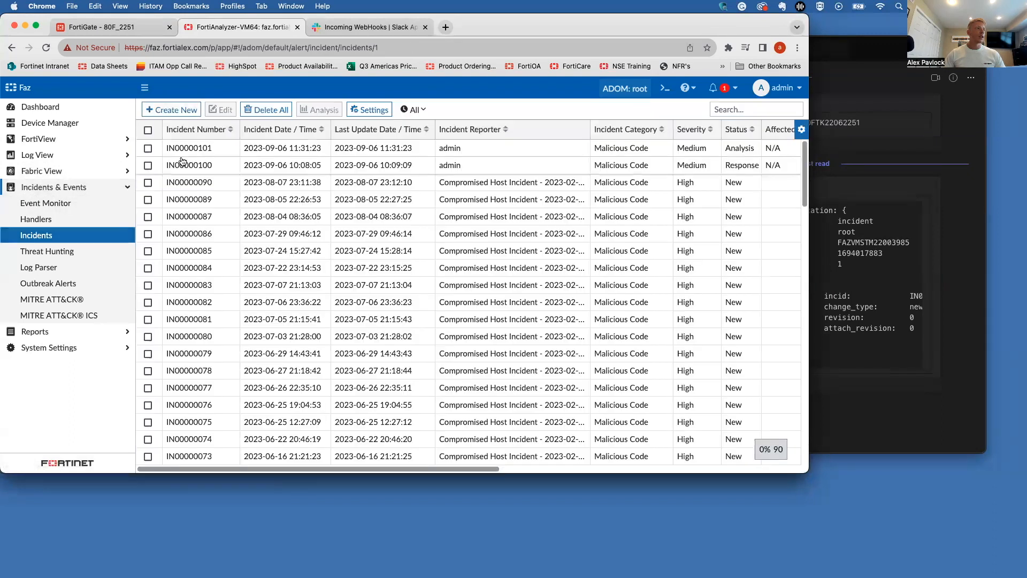
# Change the status of incident IN00000101 to Closed: Remediated and save it
pyautogui.click(148, 149)
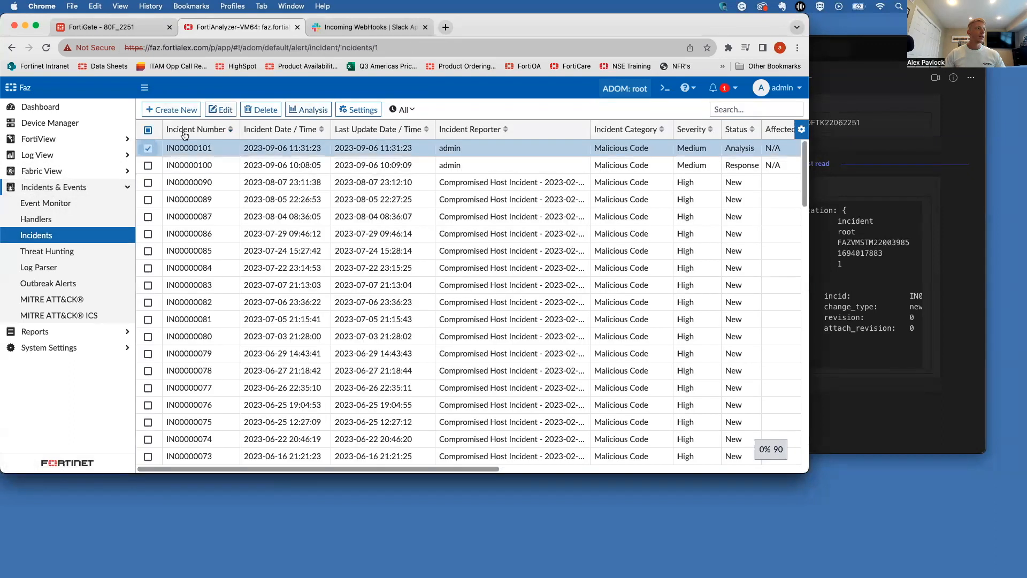
pyautogui.click(227, 110)
pyautogui.click(470, 231)
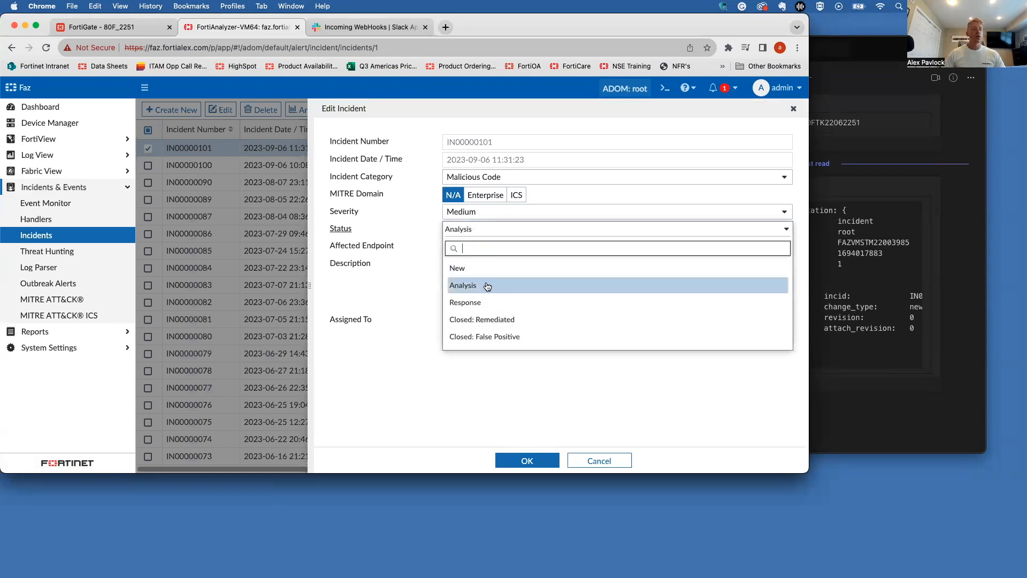
pyautogui.click(523, 320)
pyautogui.click(529, 463)
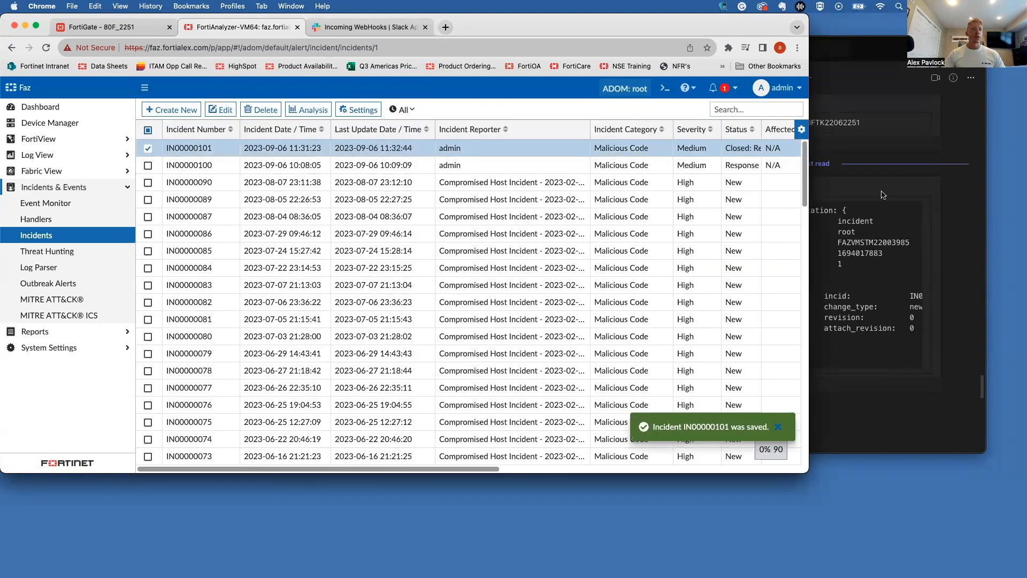
# Switch to Microsoft Teams and examine the notification posted for the incident's status change, including its change type
pyautogui.click(972, 215)
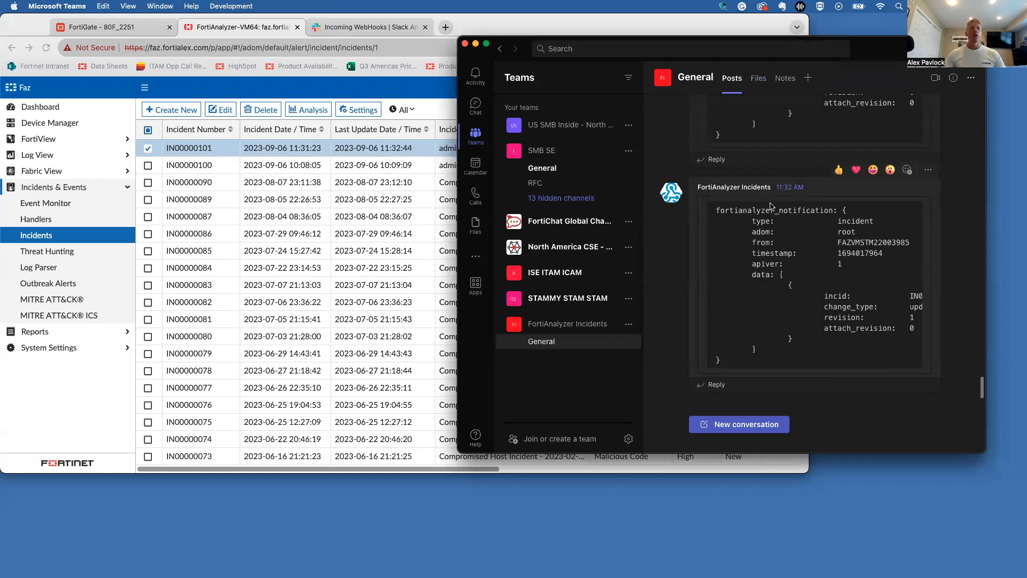
pyautogui.scroll(3, 797, 270)
pyautogui.scroll(-3, 802, 272)
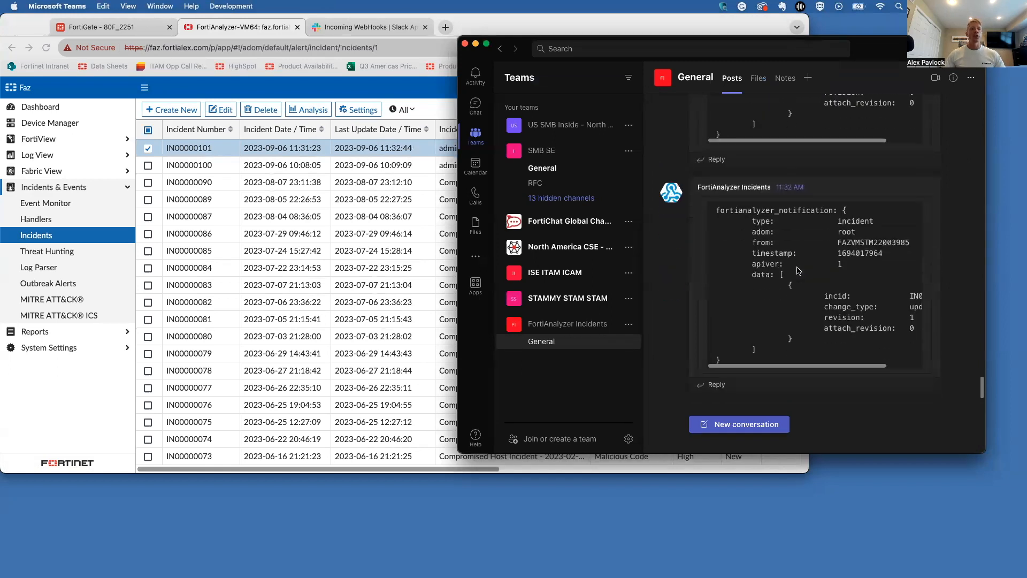
pyautogui.hscroll(2, 826, 288)
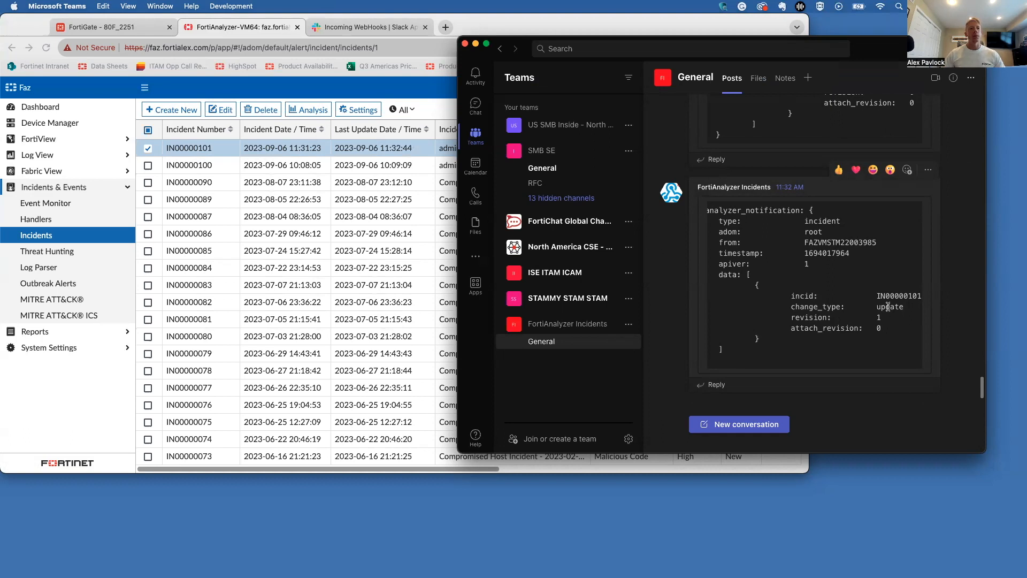
pyautogui.hscroll(-3, 888, 307)
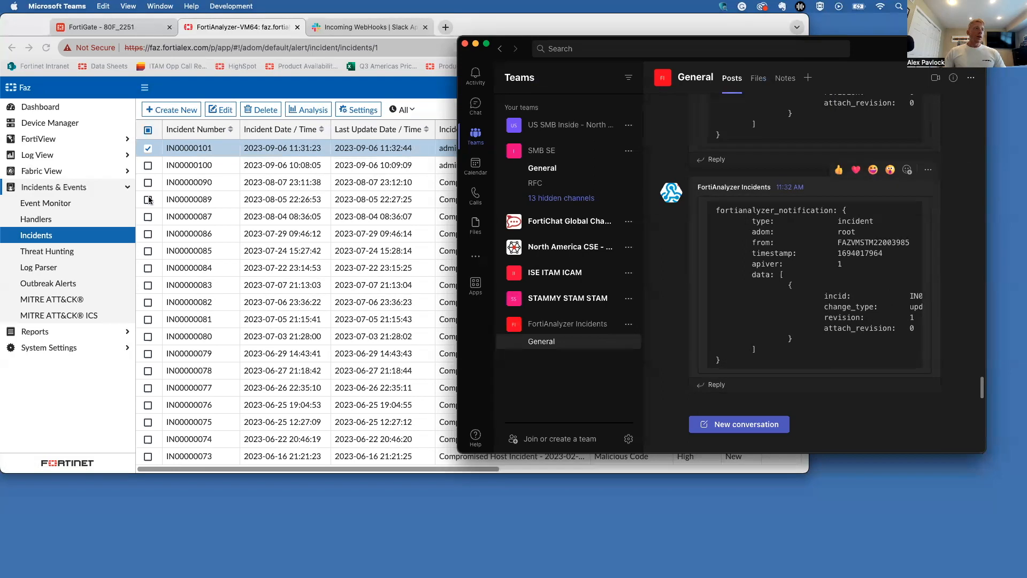
# Switch back to FortiAnalyzer in Chrome and delete incident IN00000101
pyautogui.click(202, 155)
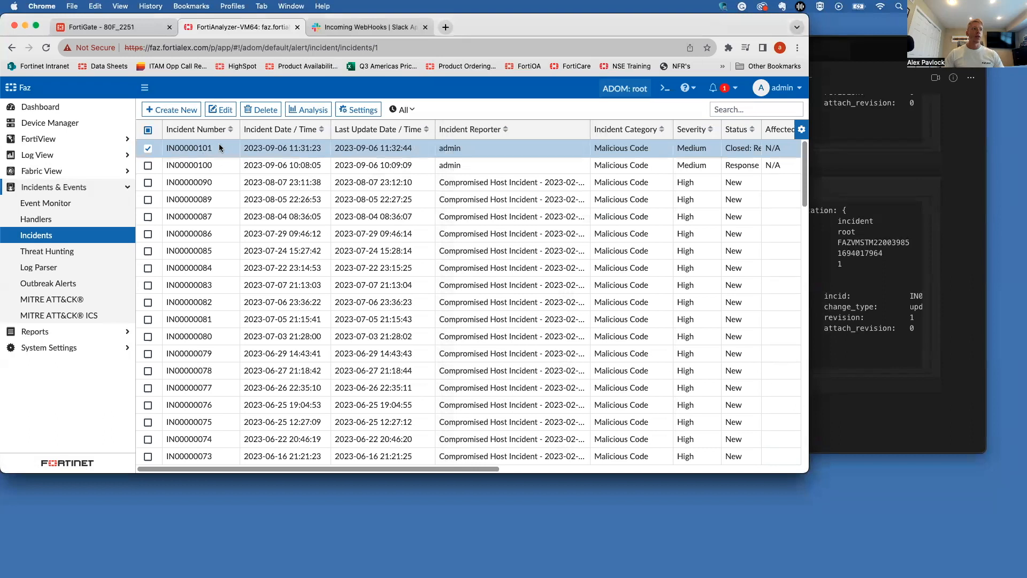
pyautogui.click(259, 109)
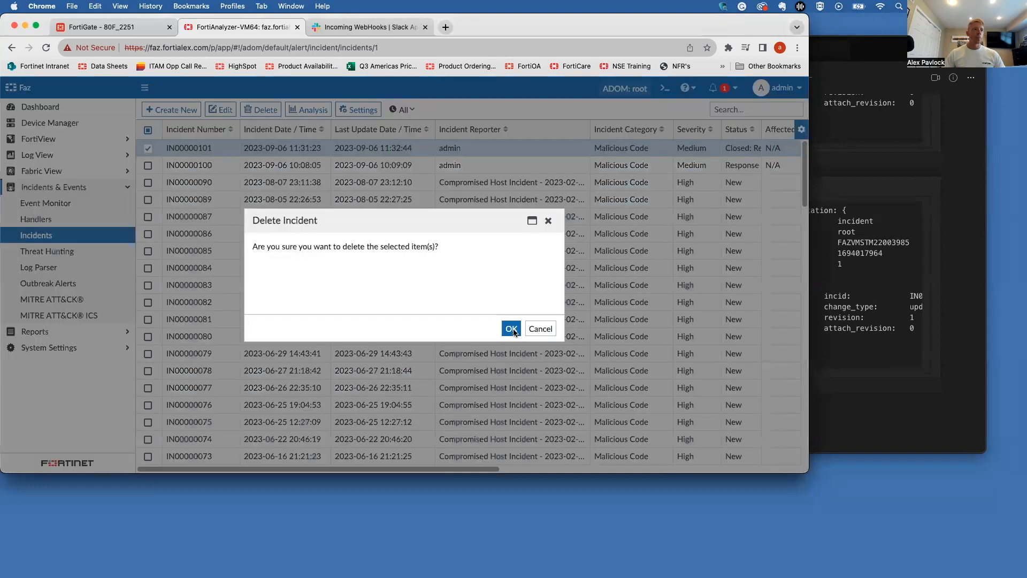
pyautogui.click(514, 330)
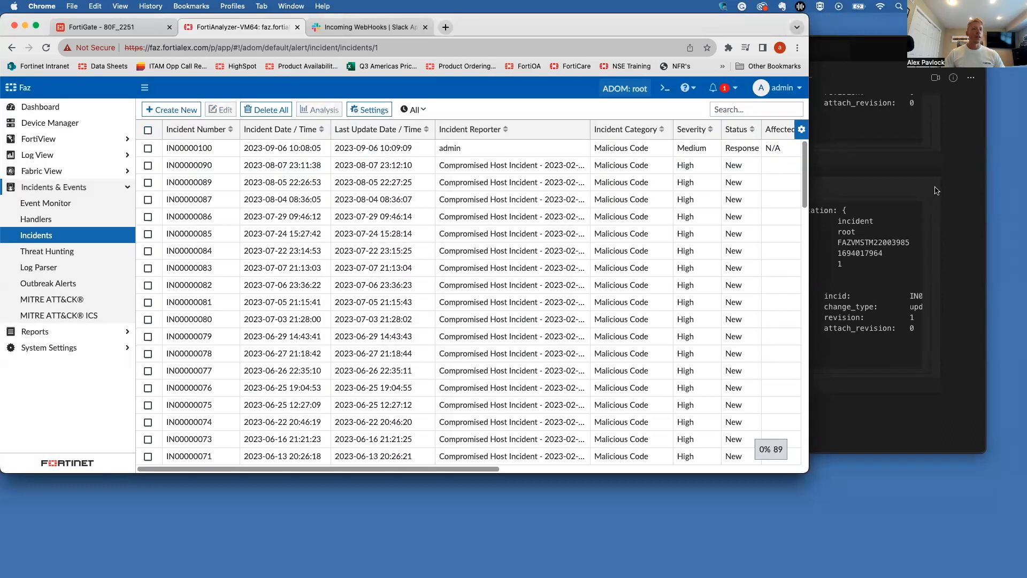
# Switch to Microsoft Teams and examine the incident ID and change type in the notification for the deleted incident
pyautogui.click(964, 191)
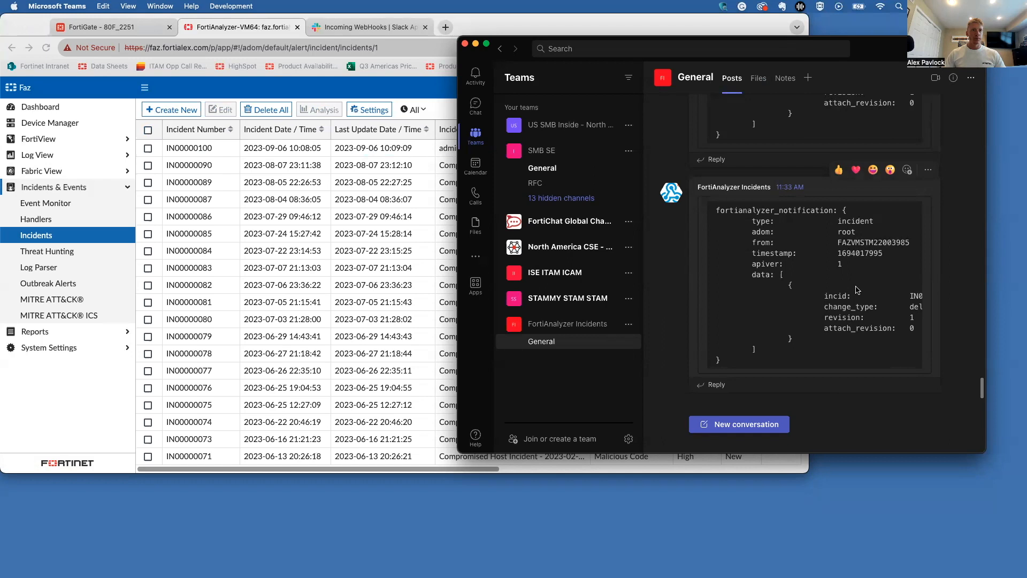
pyautogui.scroll(5, 856, 290)
pyautogui.scroll(-5, 856, 290)
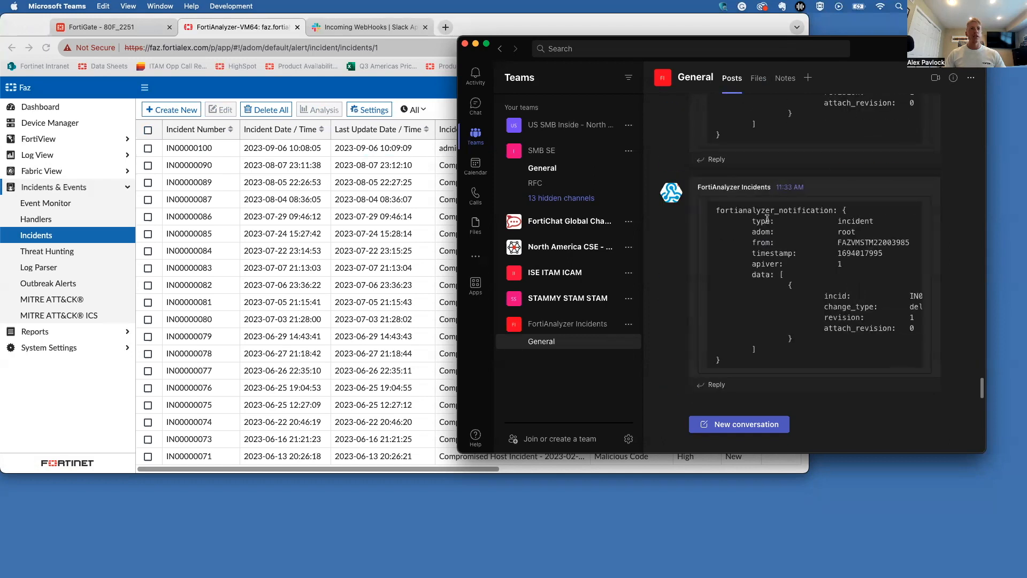
pyautogui.hscroll(2, 817, 343)
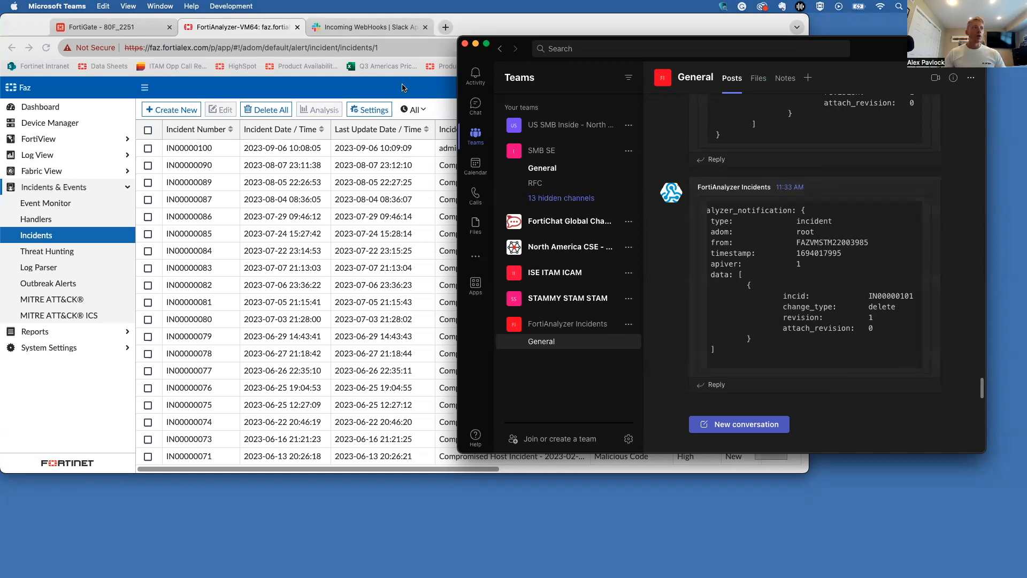
# Switch to the FortiGate 80F_2251 in Chrome, open the Security Fabric automation stitches, and select Admin Login Teams Notification
pyautogui.click(137, 21)
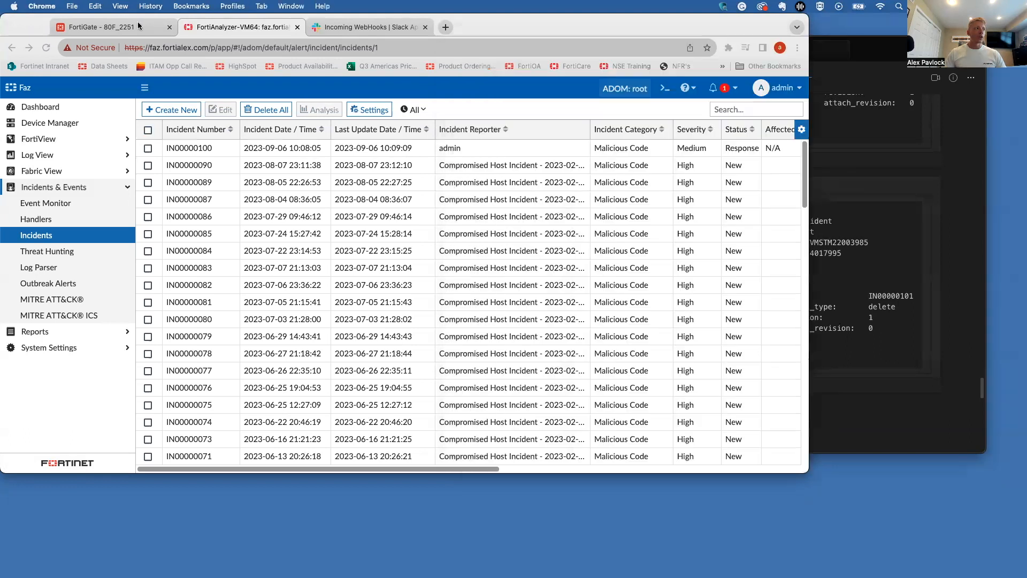
pyautogui.click(137, 22)
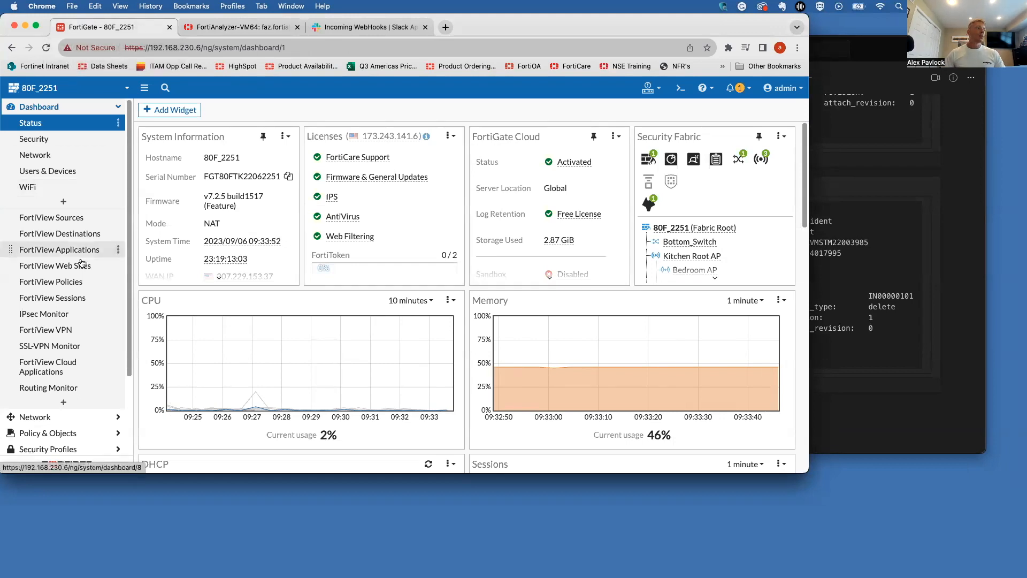
pyautogui.scroll(-3, 67, 414)
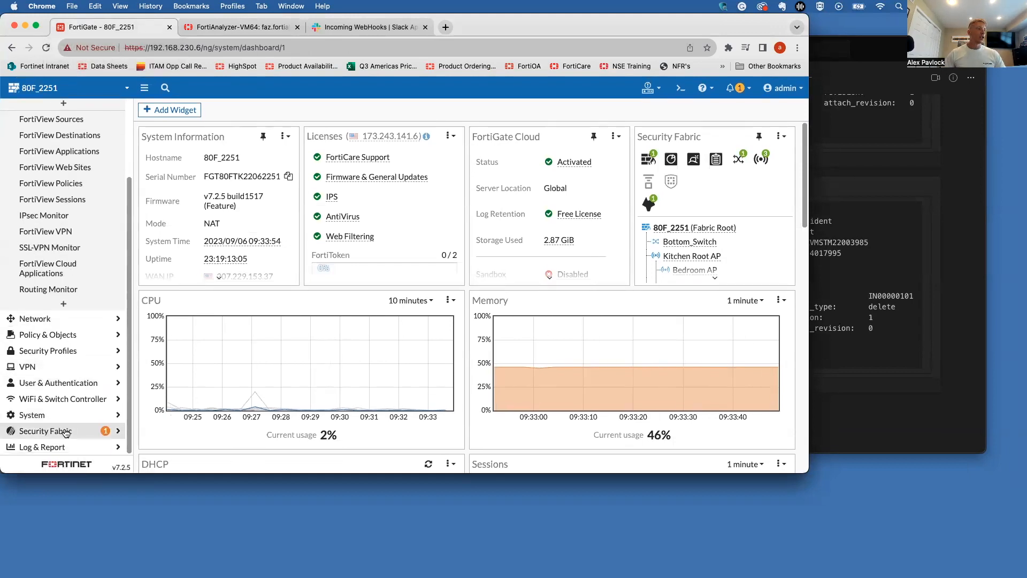
pyautogui.click(67, 432)
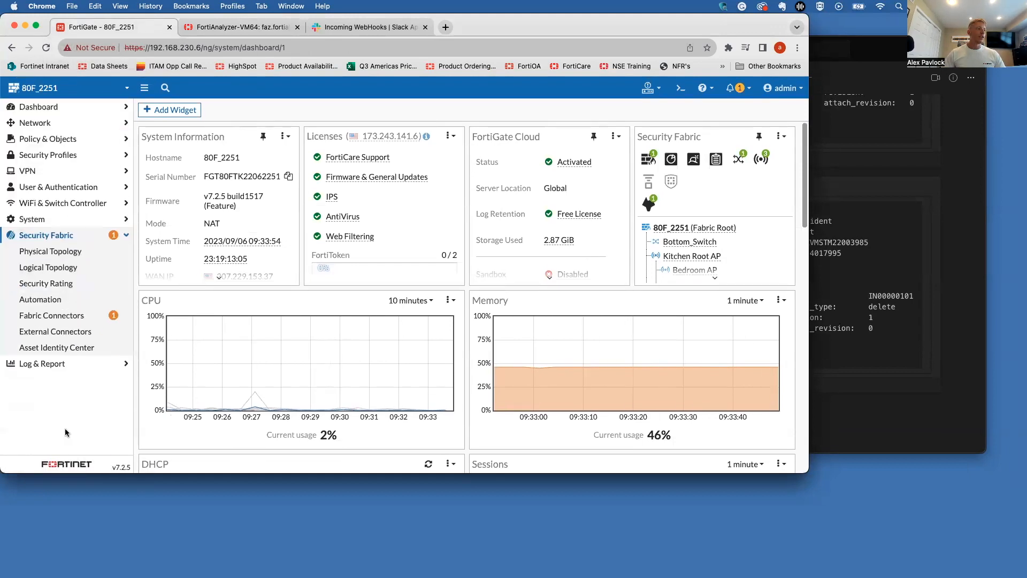
pyautogui.click(62, 300)
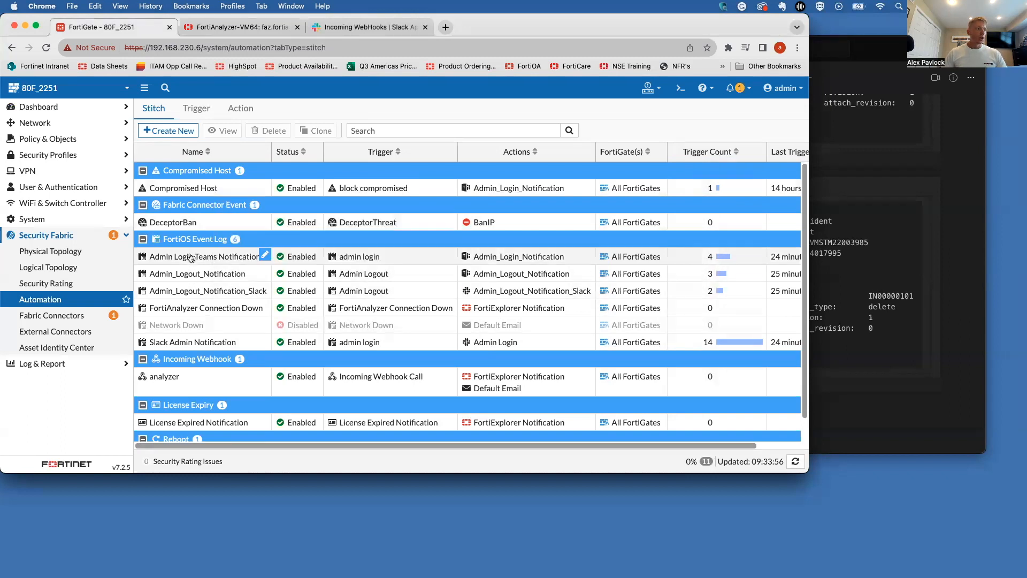
pyautogui.click(191, 257)
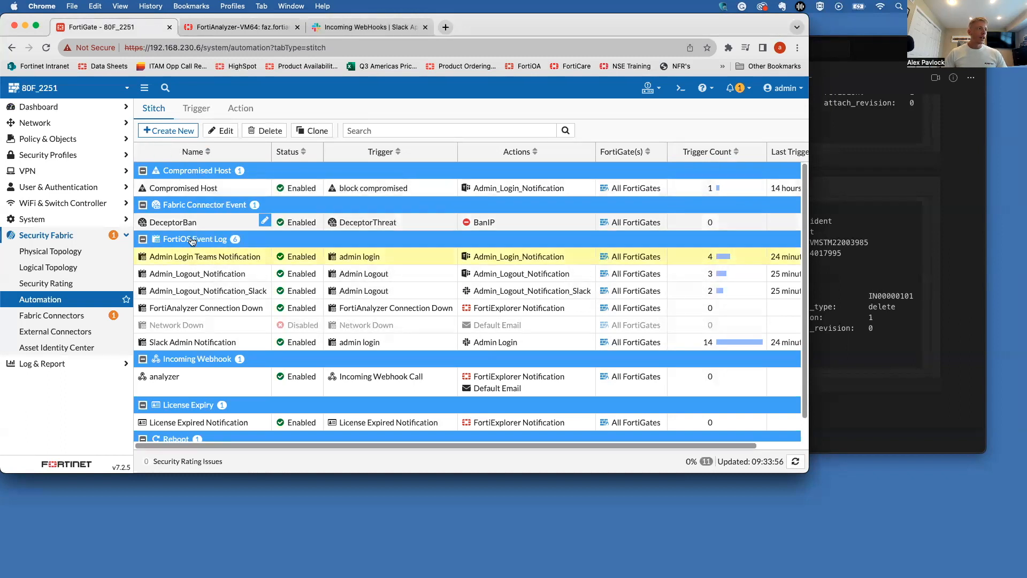
# Start a new automation stitch and name it Test_Send_Admin_Logout
pyautogui.click(172, 136)
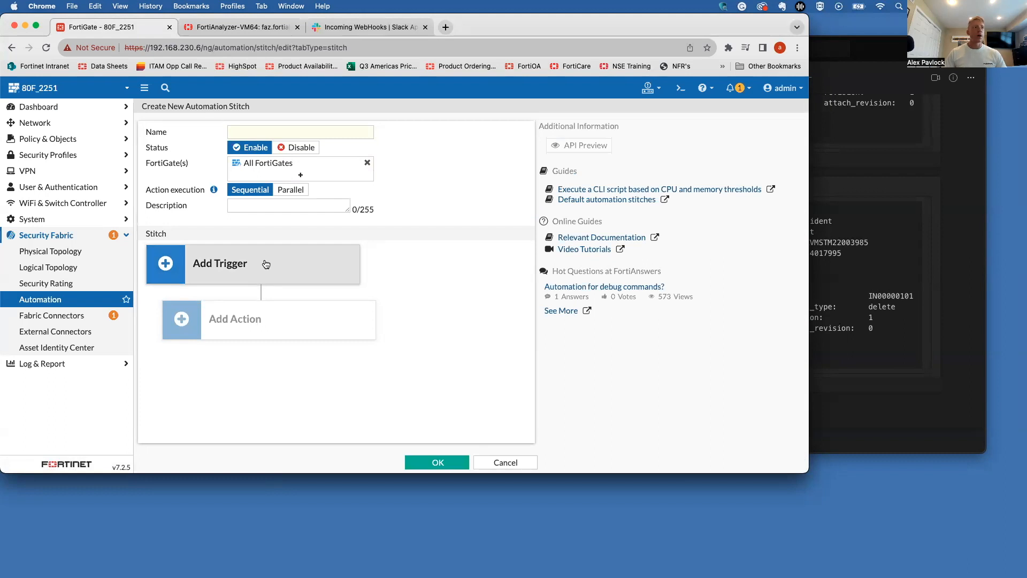
pyautogui.click(258, 133)
pyautogui.write('Test1')
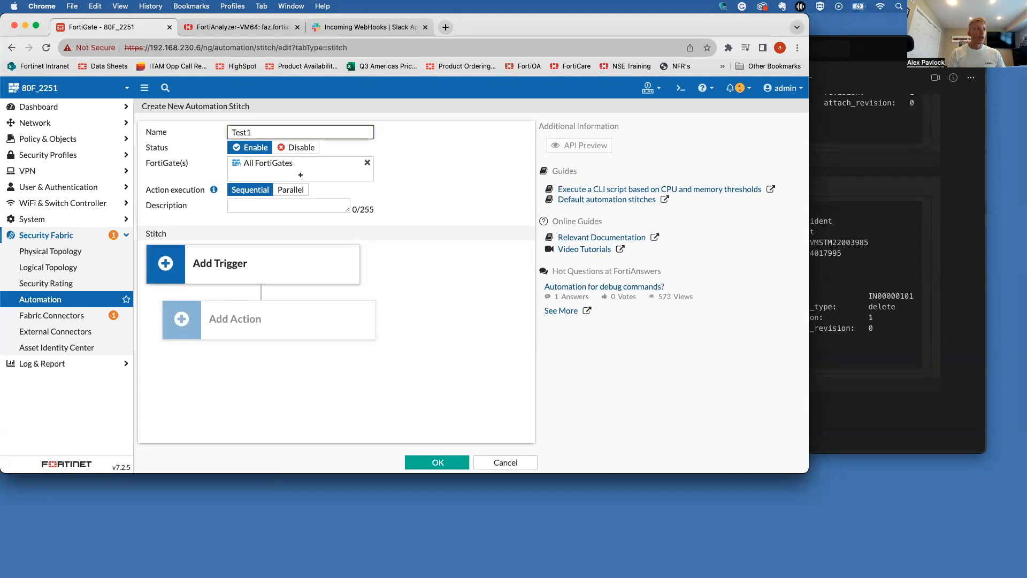
pyautogui.press('BackSpace')
pyautogui.write('_Send_Admin_Logout')
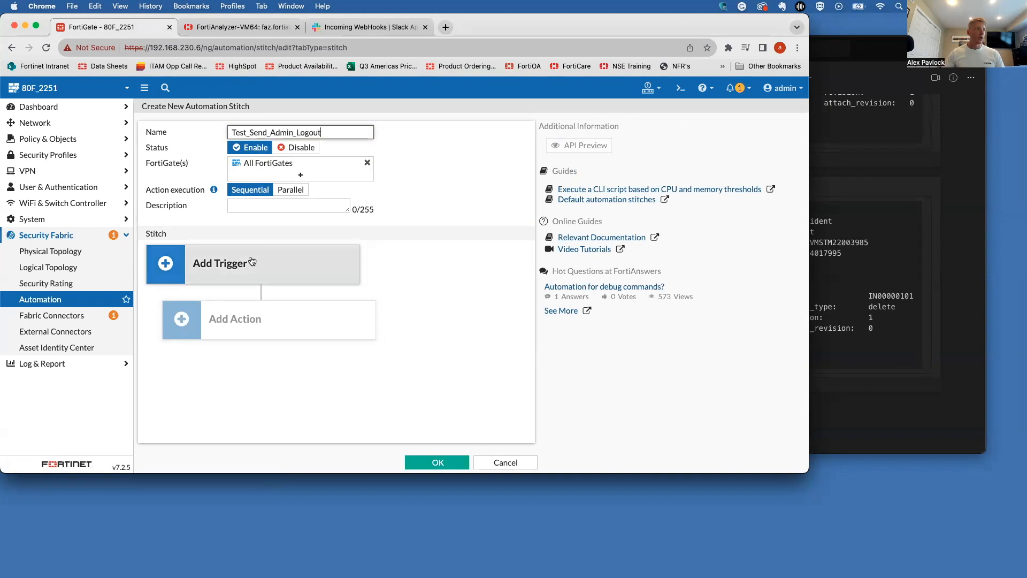
# Start creating a new trigger for the stitch with the FortiOS Event Log type
pyautogui.click(259, 261)
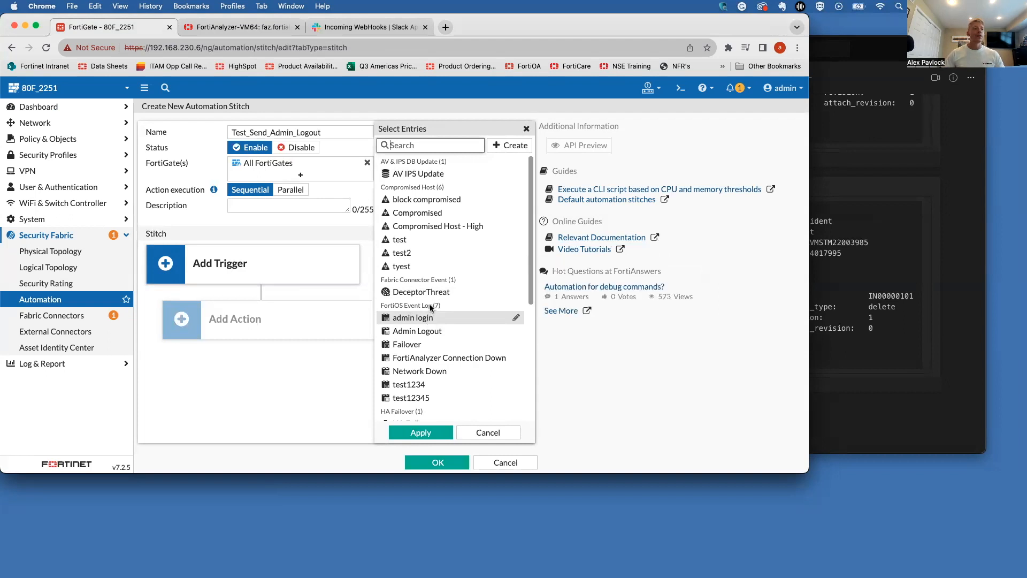
pyautogui.click(505, 146)
pyautogui.scroll(-3, 488, 363)
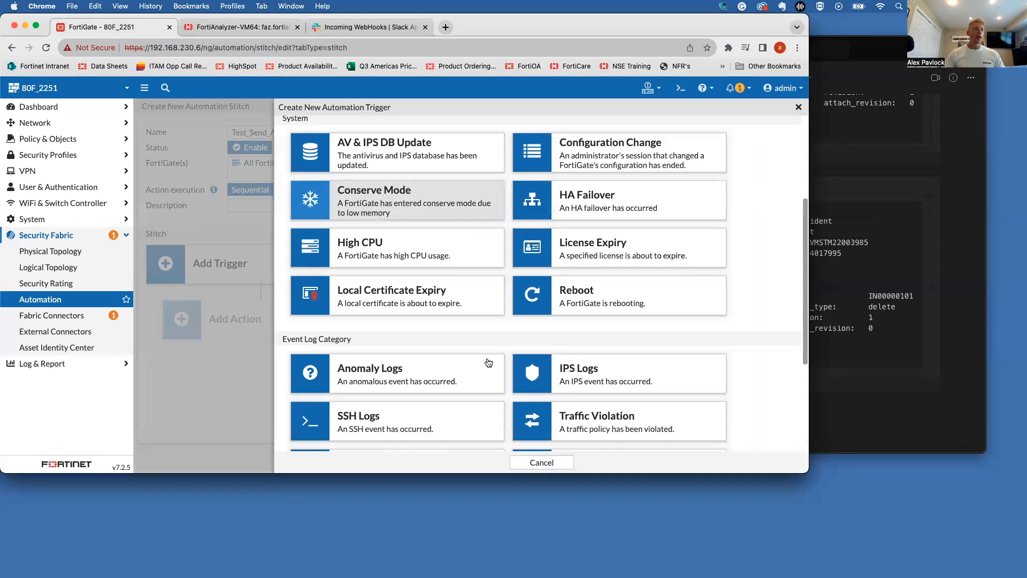
pyautogui.scroll(-3, 488, 362)
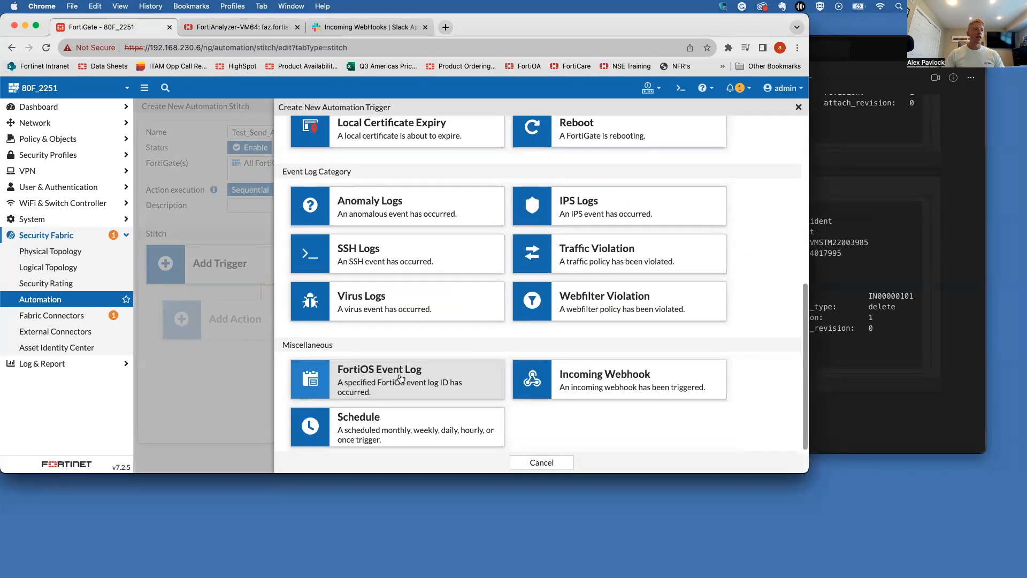
pyautogui.click(399, 379)
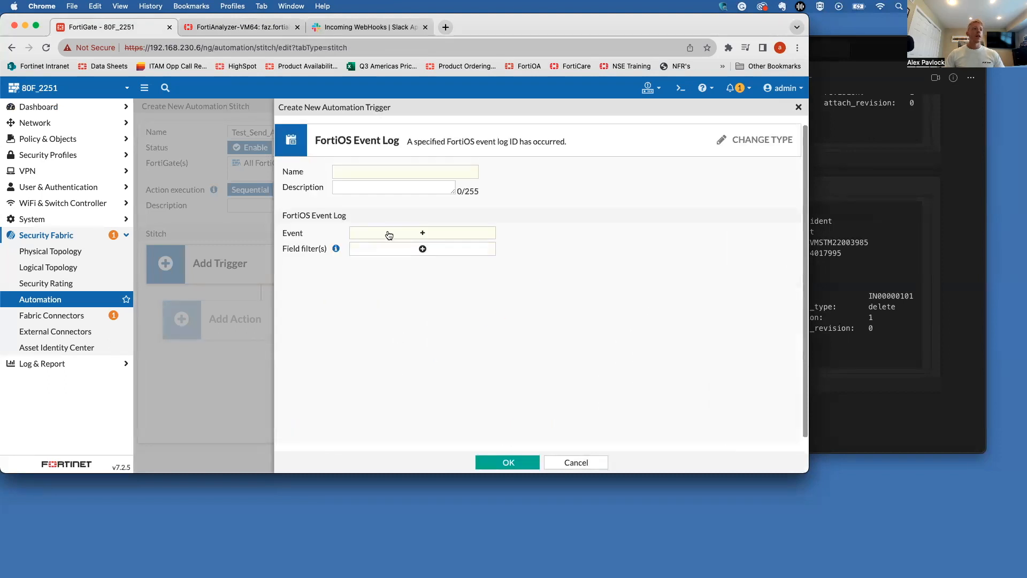
# Find the admin events and set Admin login successful as the trigger's only event, removing 802.1x authentication failed
pyautogui.click(389, 236)
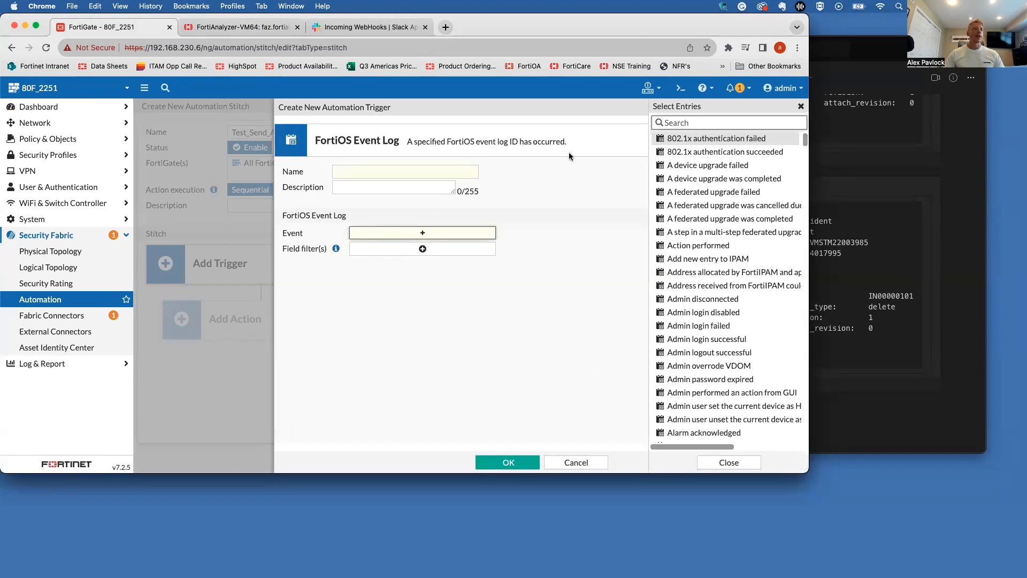
pyautogui.write('admin')
pyautogui.press('Return')
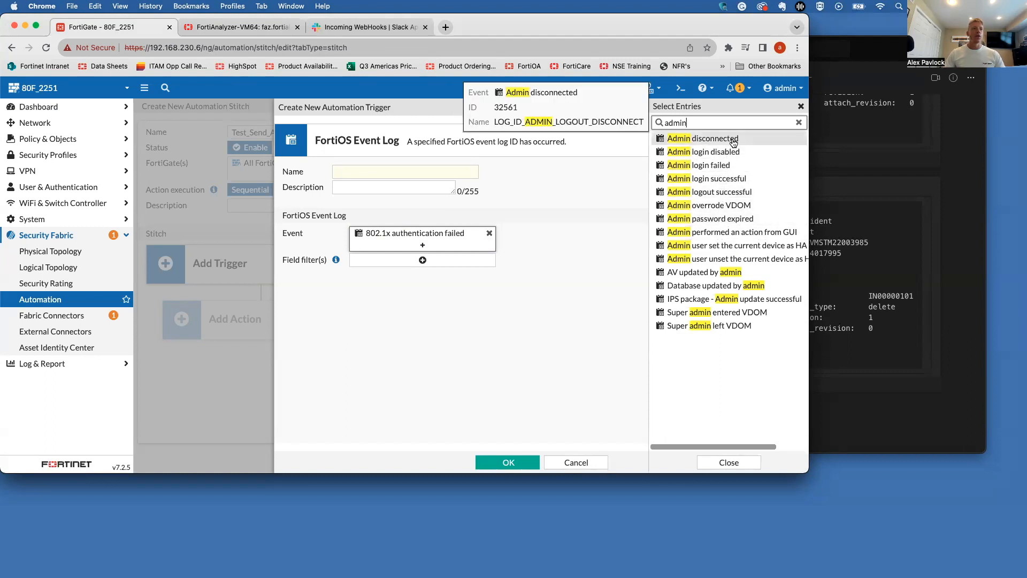
pyautogui.click(758, 180)
pyautogui.click(489, 232)
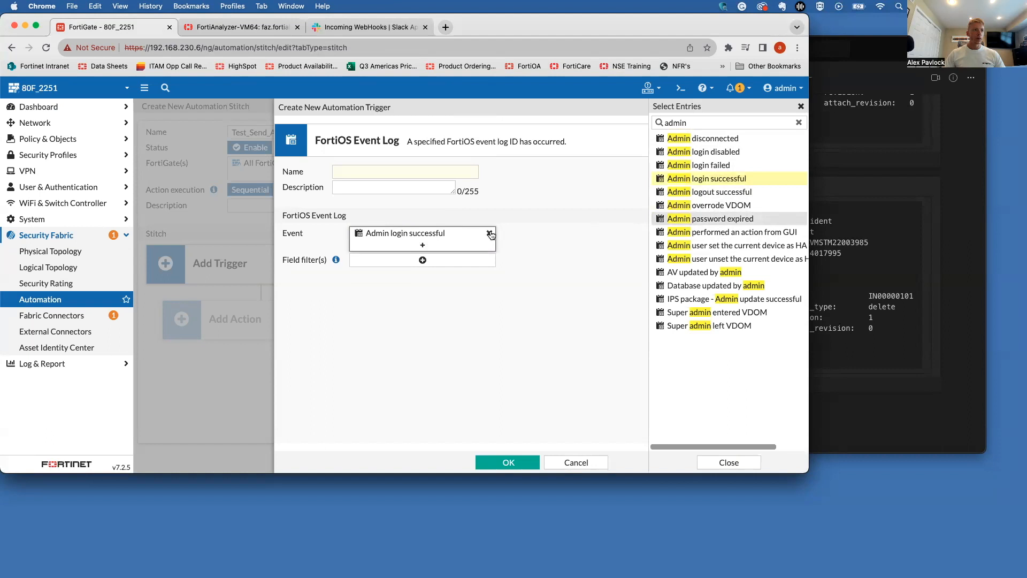
# Discard the unfinished trigger and assign the existing admin login trigger to the new stitch
pyautogui.click(579, 463)
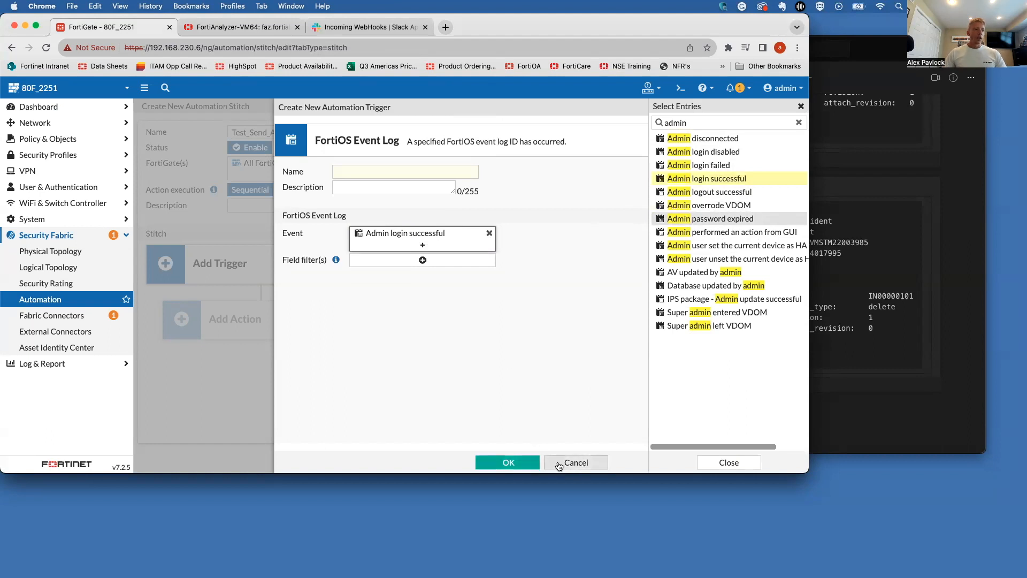
pyautogui.click(550, 462)
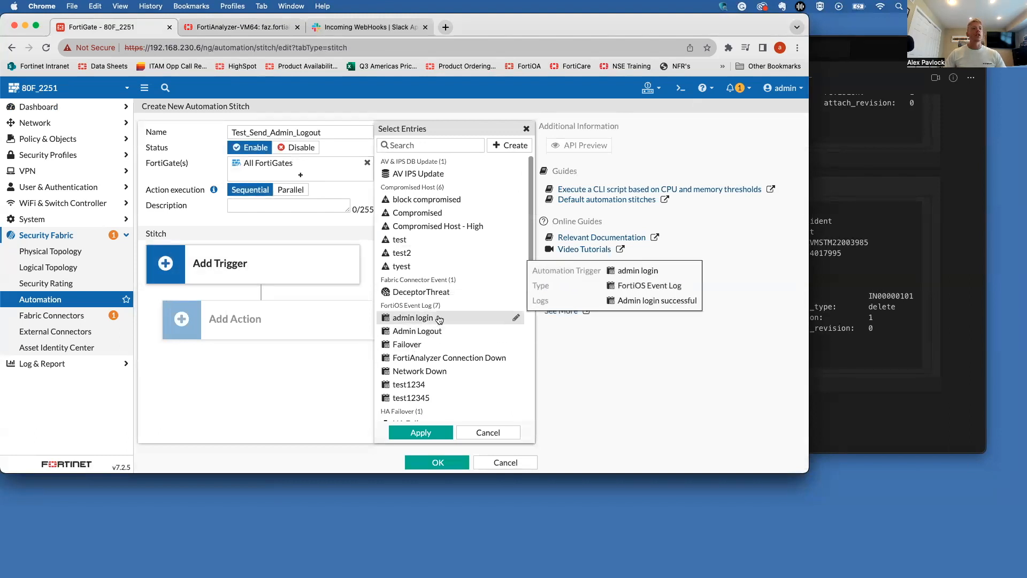
pyautogui.click(444, 318)
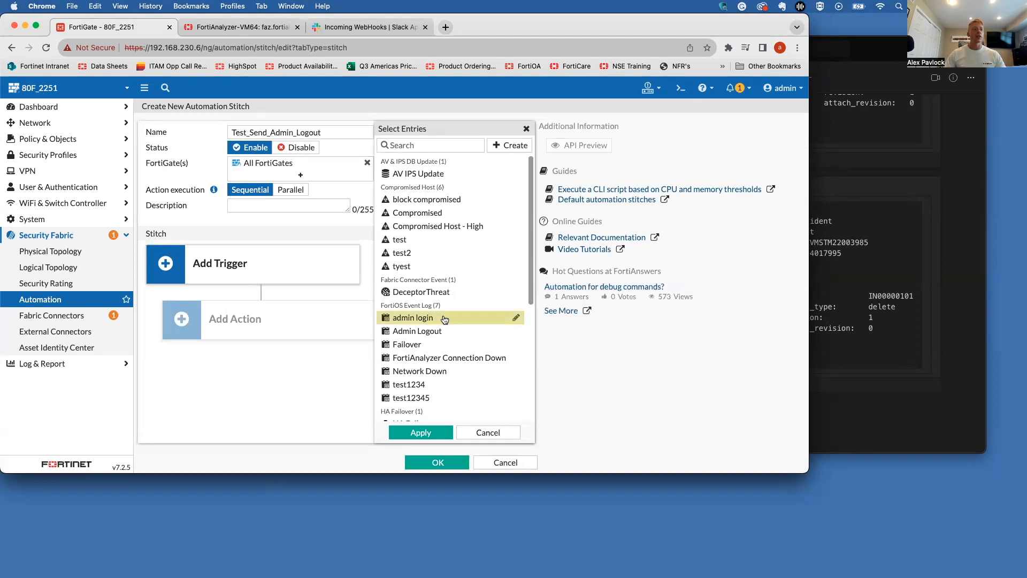
pyautogui.click(423, 432)
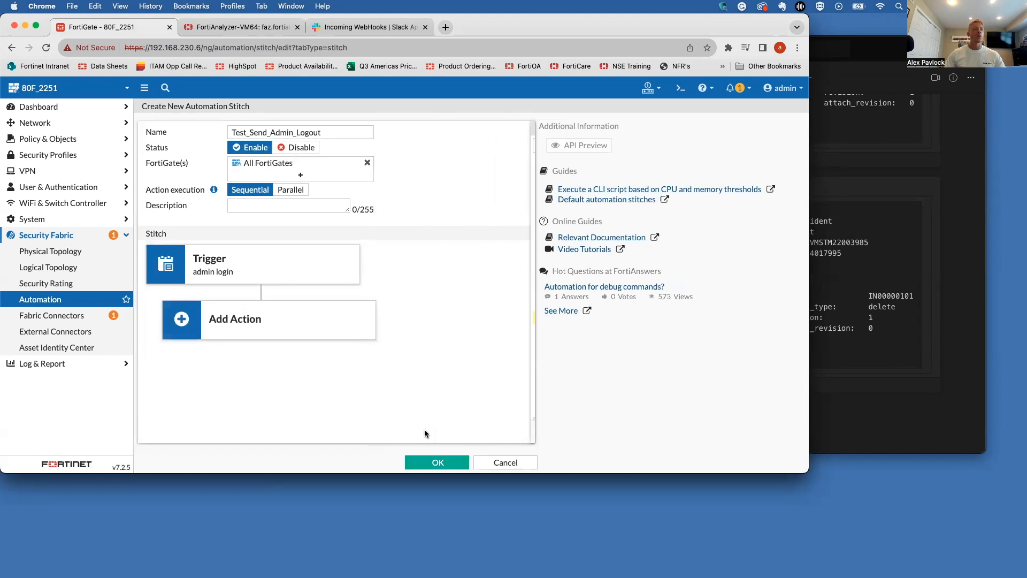
# Start a new Microsoft Teams Notification action for the stitch and paste the channel's webhook URL into it
pyautogui.click(254, 313)
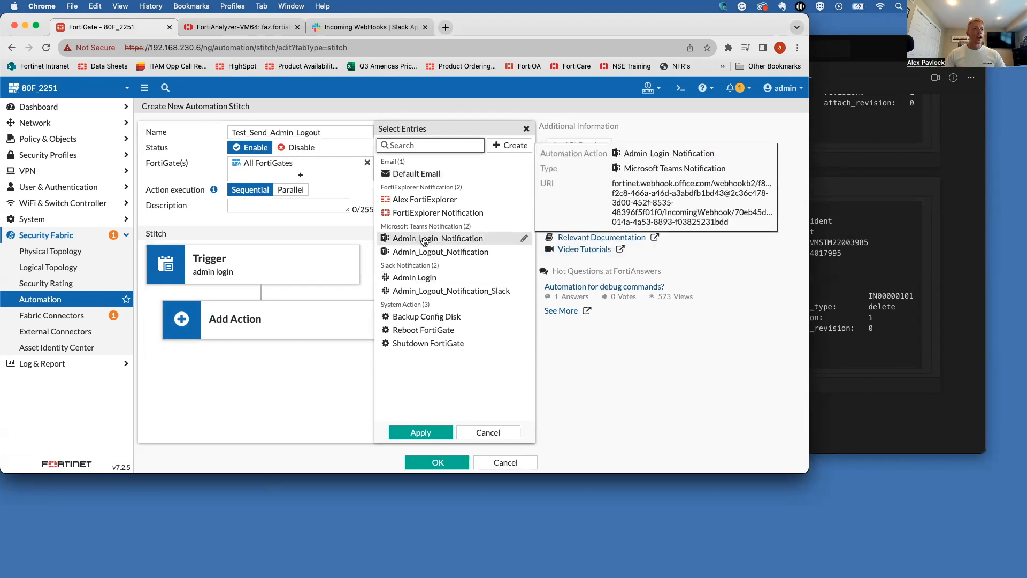
pyautogui.click(516, 146)
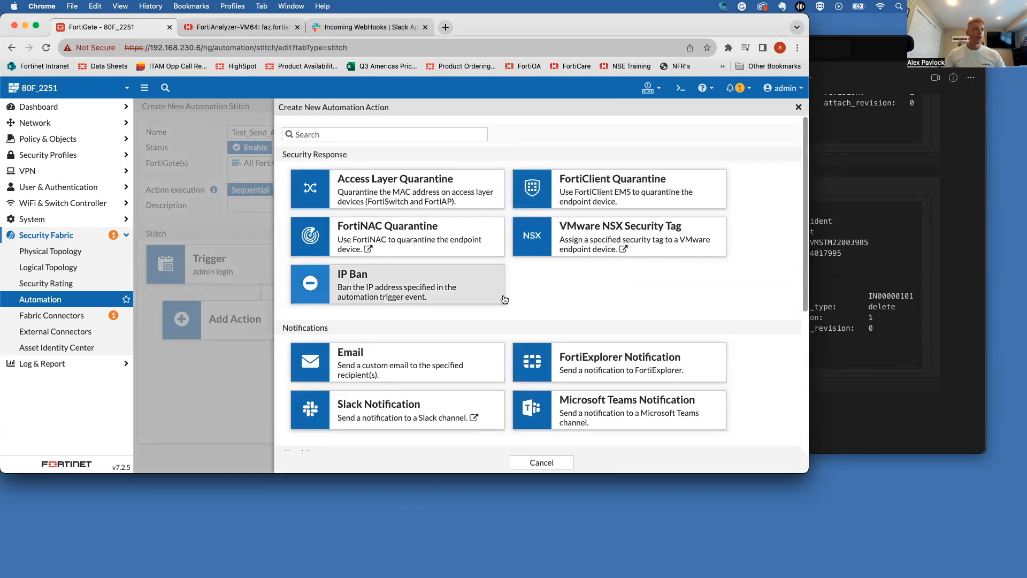
pyautogui.click(606, 403)
pyautogui.click(421, 248)
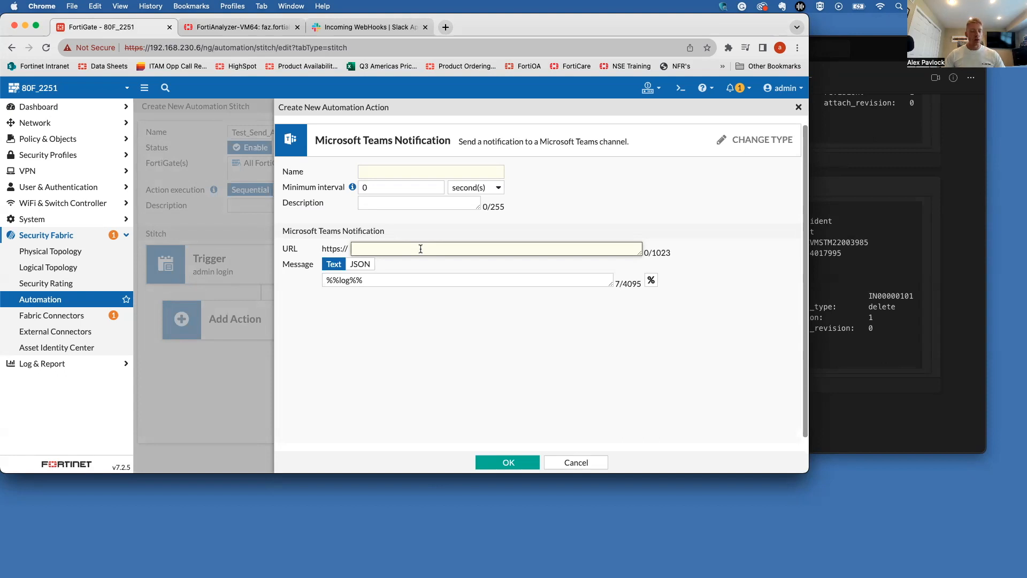
pyautogui.press('super+v')
pyautogui.click(414, 301)
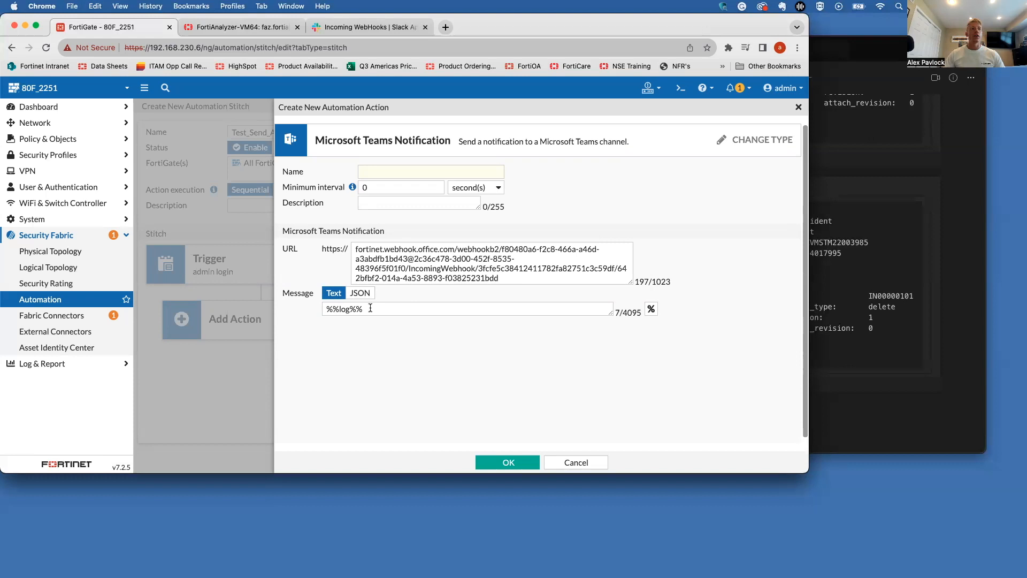
# Discard the new Teams action and the unsaved Test_Send_Admin_Logout stitch
pyautogui.click(576, 461)
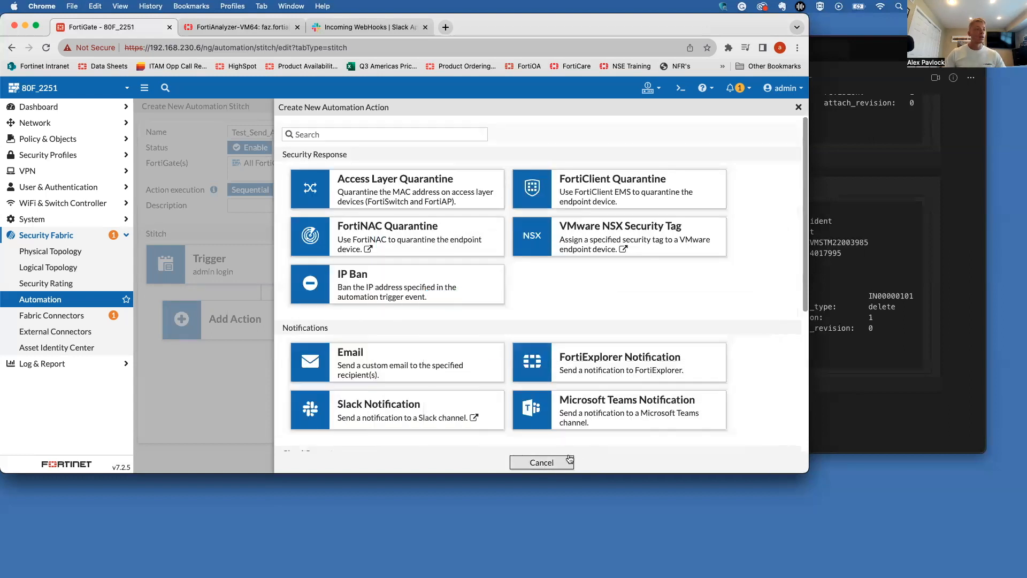
pyautogui.click(559, 462)
pyautogui.click(487, 431)
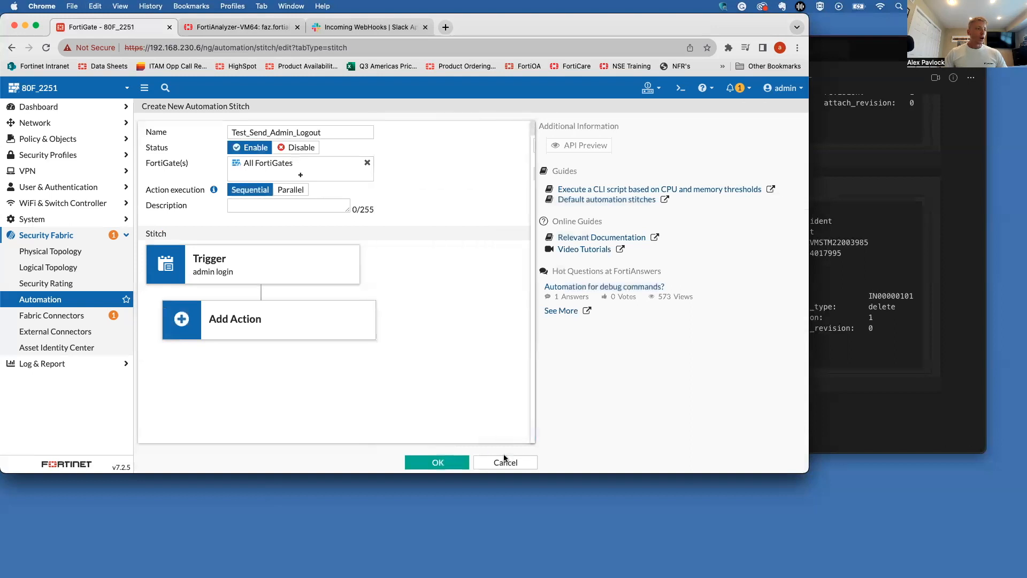
pyautogui.click(504, 464)
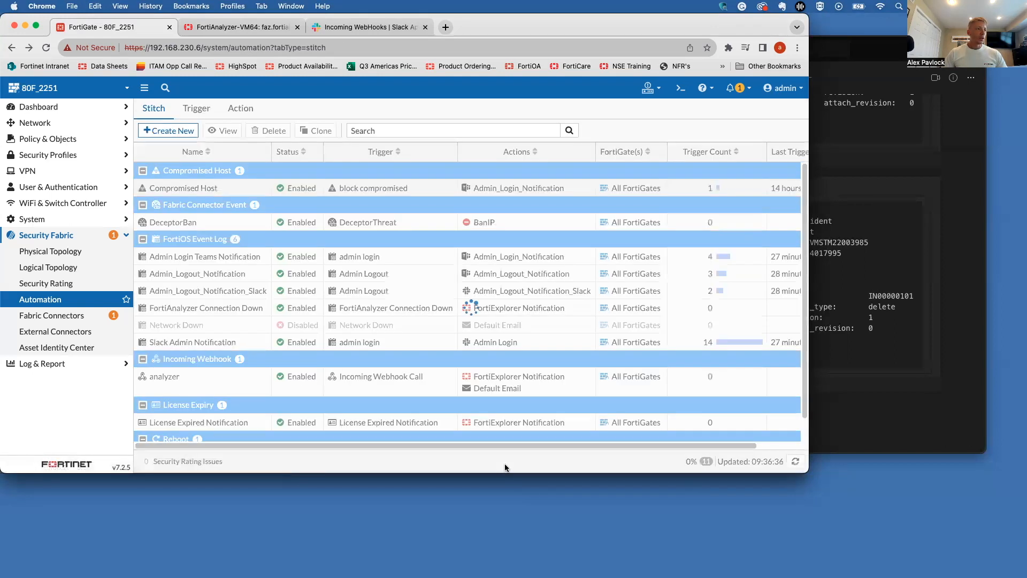
# In the Admin Login Teams Notification stitch, set the Admin_Login_Notification action's message to %%log%% and save the action
pyautogui.moveTo(201, 261)
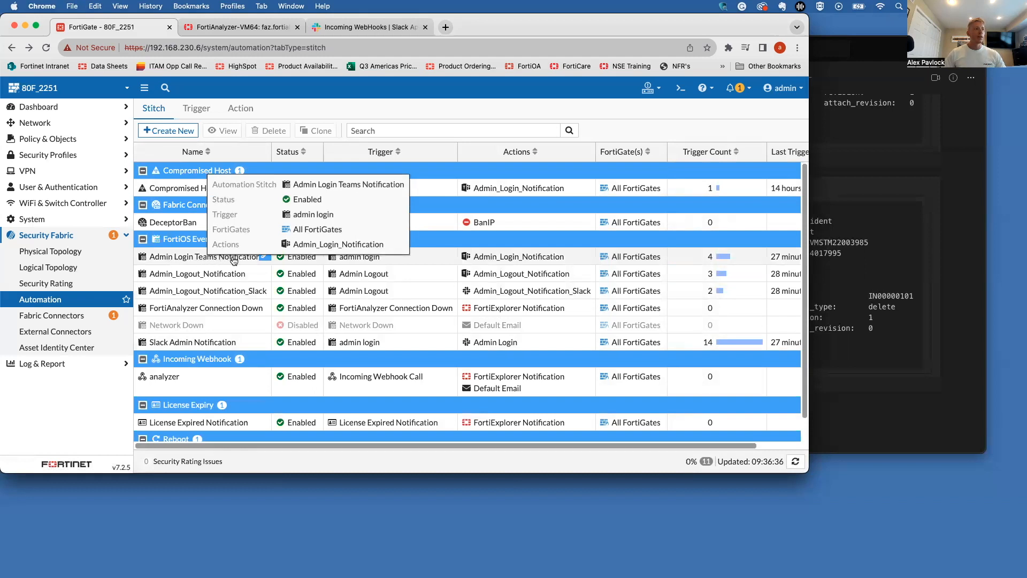
pyautogui.doubleClick(225, 266)
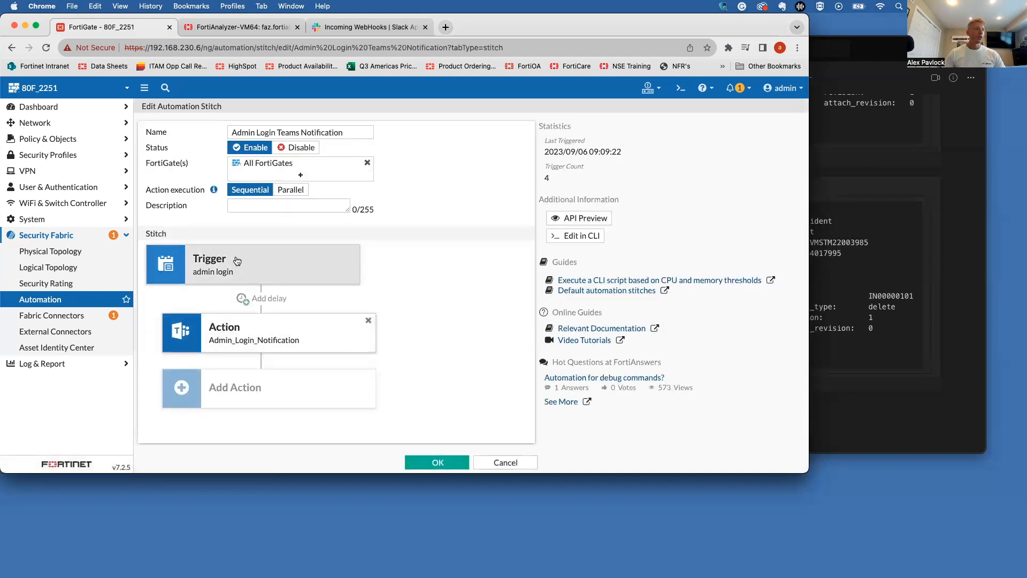
pyautogui.click(287, 335)
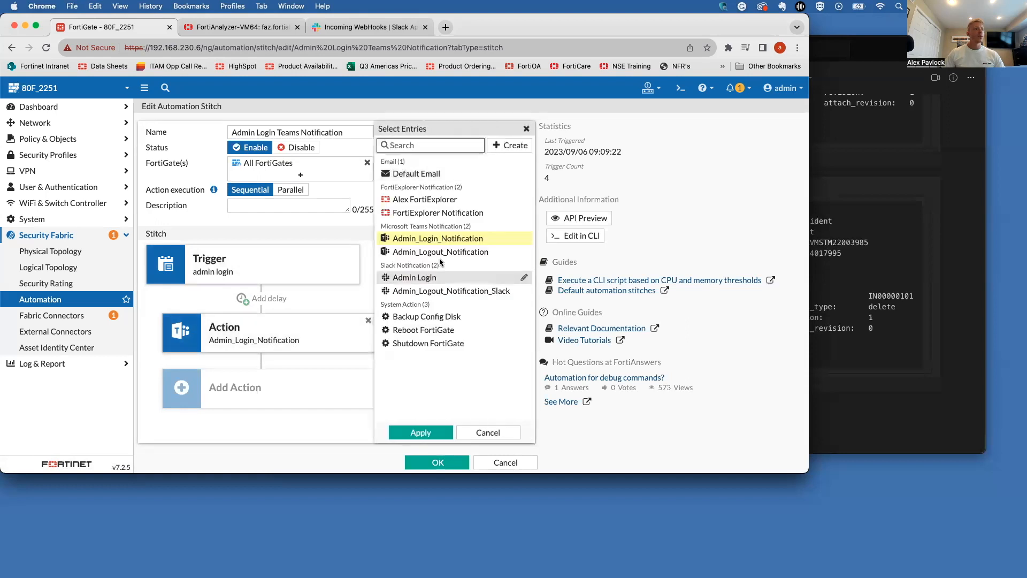
pyautogui.click(524, 239)
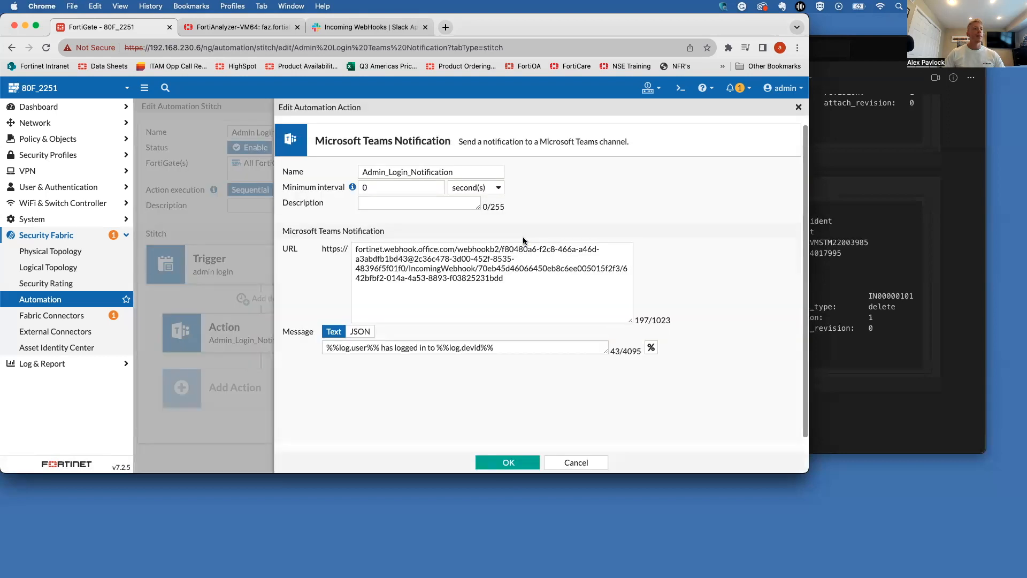
pyautogui.click(508, 346)
pyautogui.press('super+a')
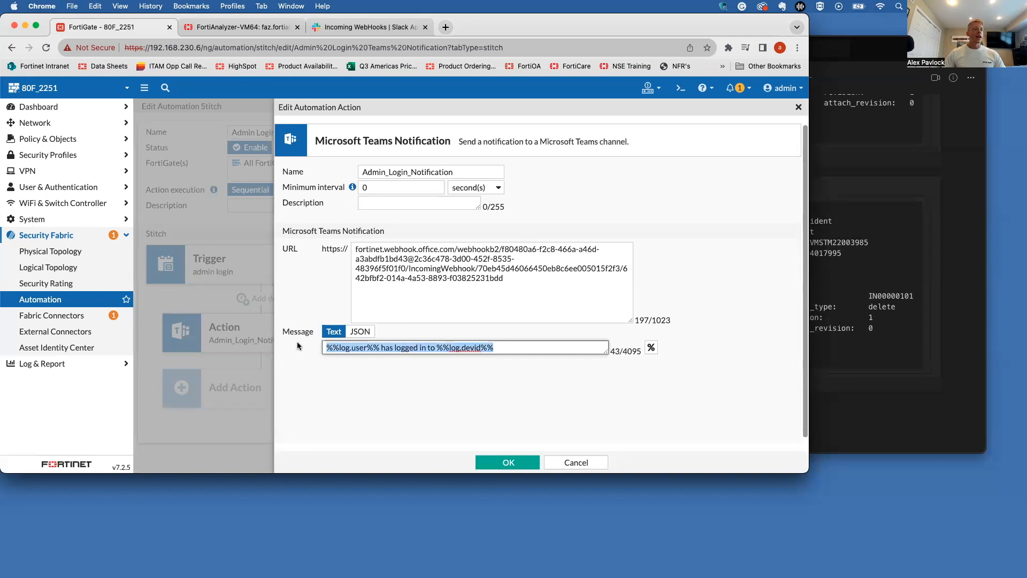
pyautogui.press('BackSpace')
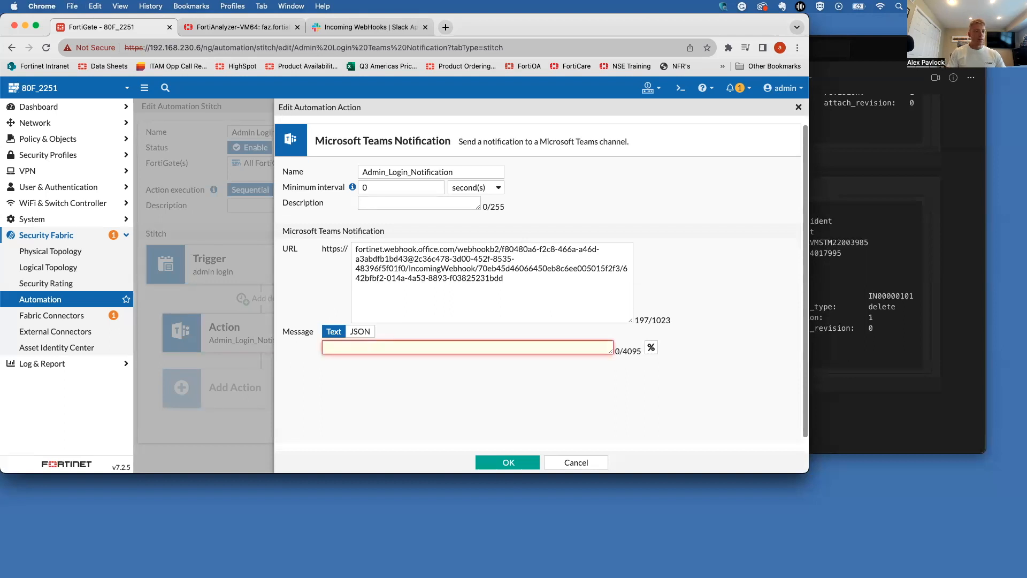
pyautogui.write('%%log%%')
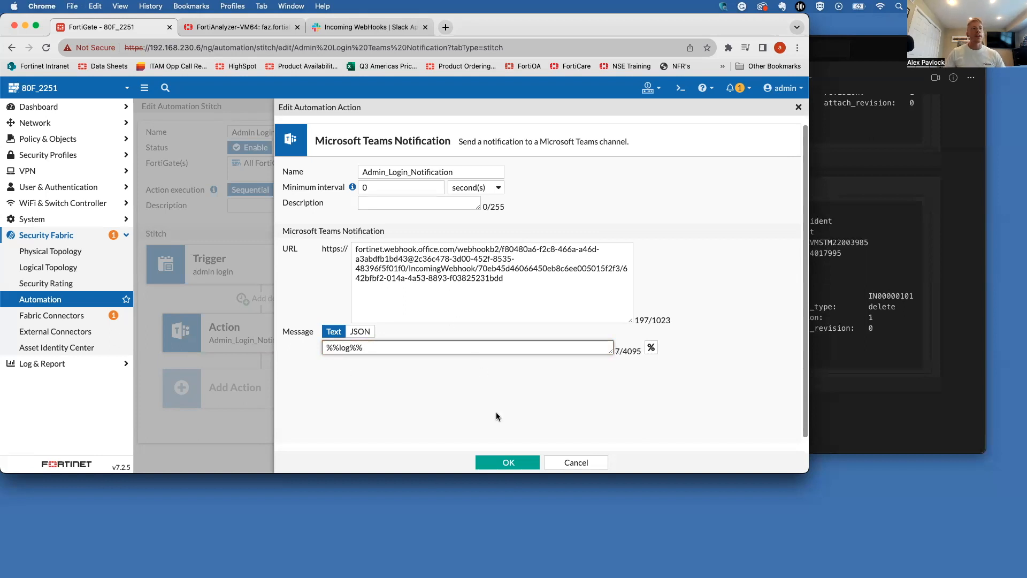
pyautogui.click(509, 465)
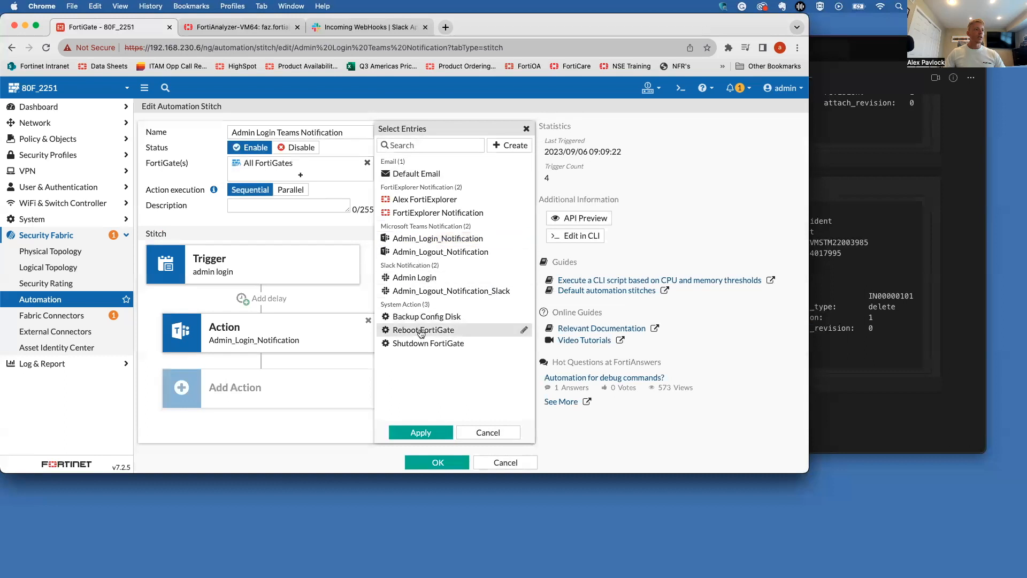
# Assign Admin_Login_Notification as the stitch's action again and save the stitch
pyautogui.click(435, 239)
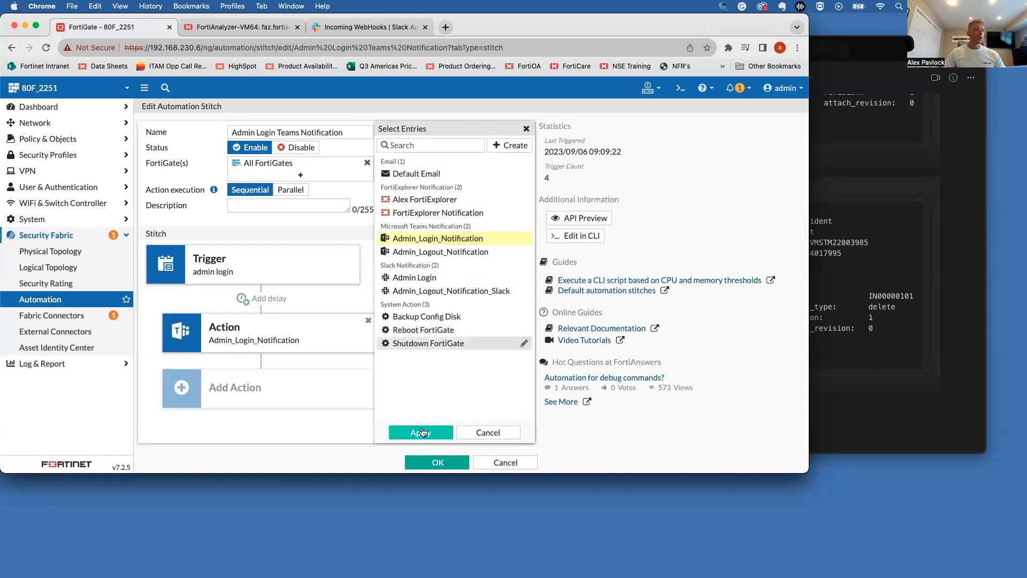
pyautogui.click(422, 433)
pyautogui.click(437, 462)
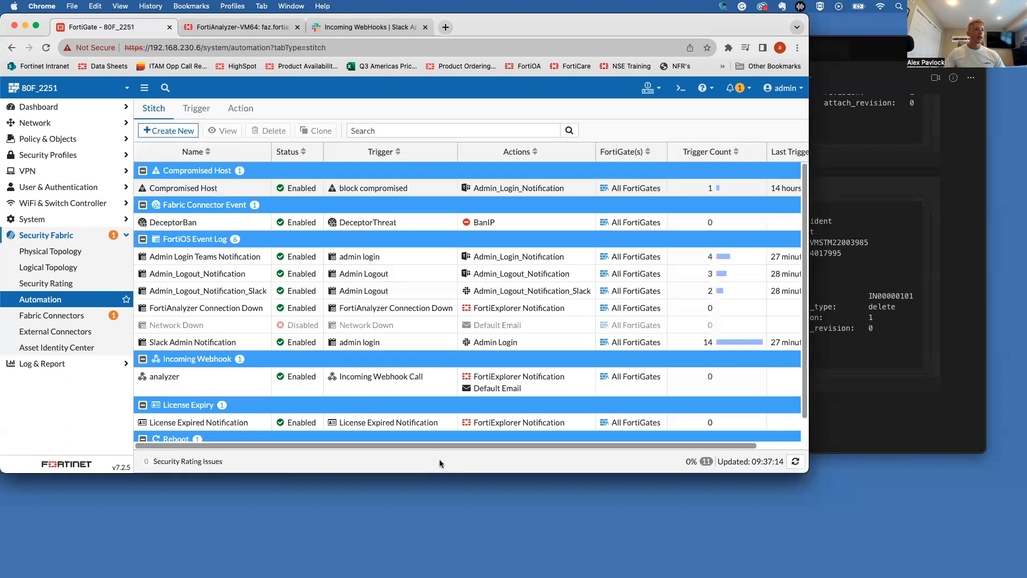
# Log out of the FortiGate and log back in as admin with the account password and read-write access
pyautogui.click(784, 88)
pyautogui.click(749, 185)
pyautogui.write('admin')
pyautogui.press('Tab')
pyautogui.write('*********')
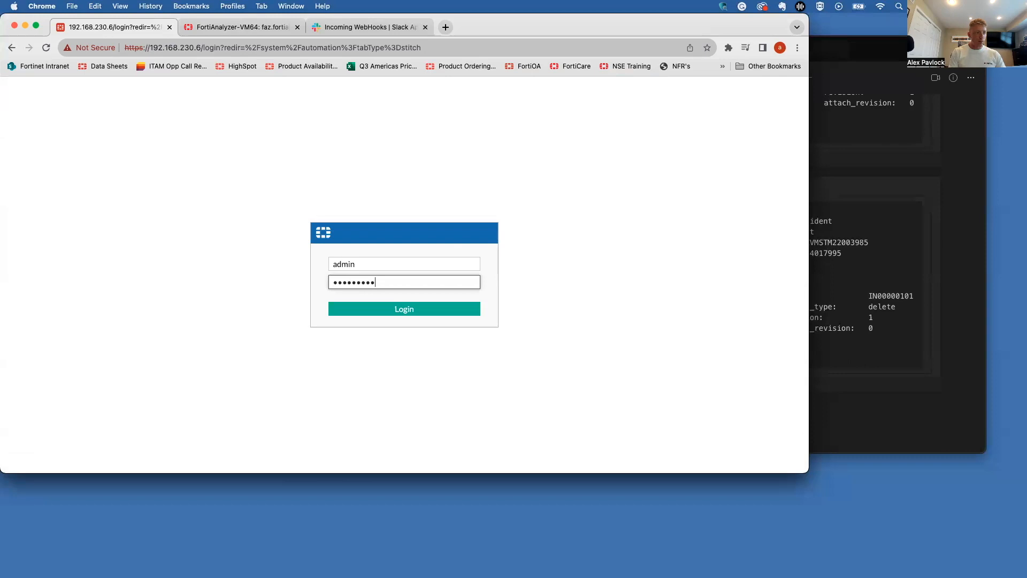
pyautogui.press('Return')
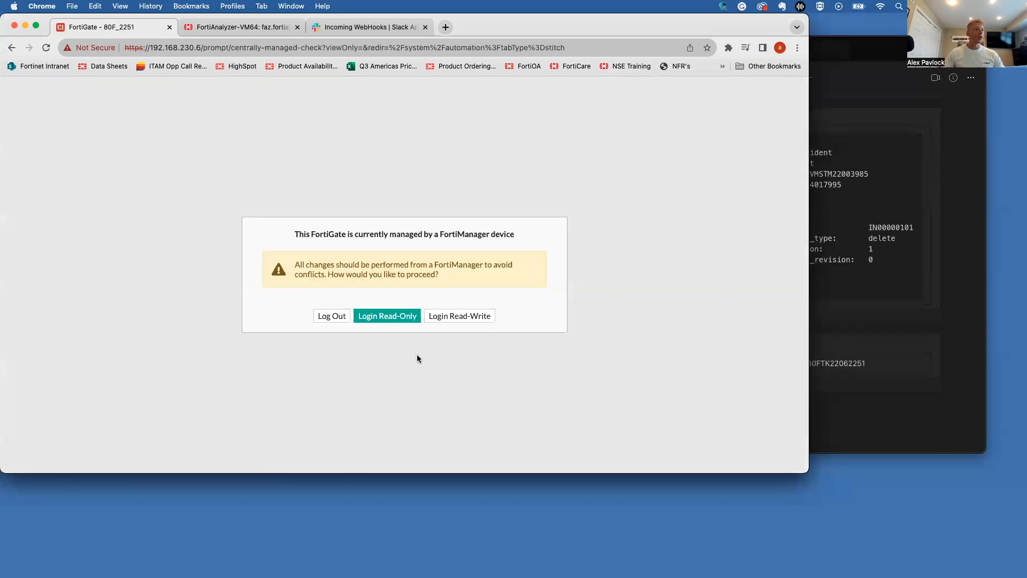
pyautogui.click(454, 318)
pyautogui.click(423, 315)
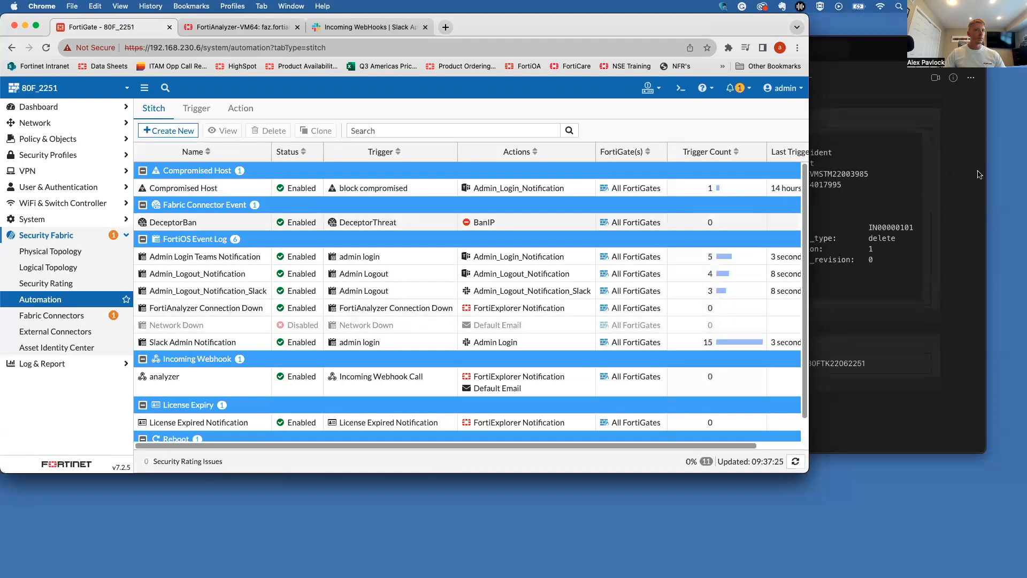
# Switch to Microsoft Teams and examine the full event log posted for the admin login
pyautogui.click(979, 174)
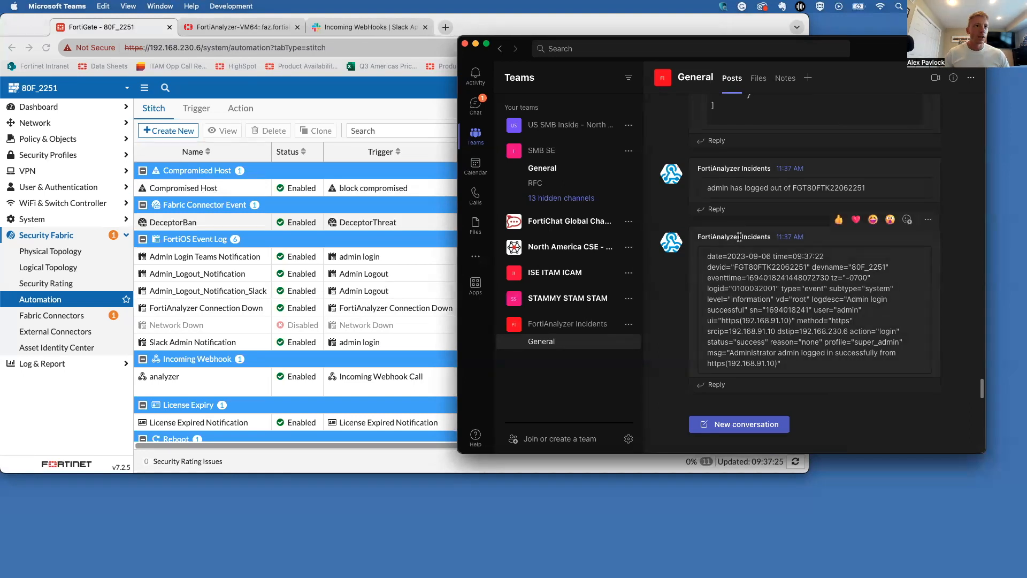
pyautogui.moveTo(707, 258); pyautogui.dragTo(864, 377)
pyautogui.click(864, 378)
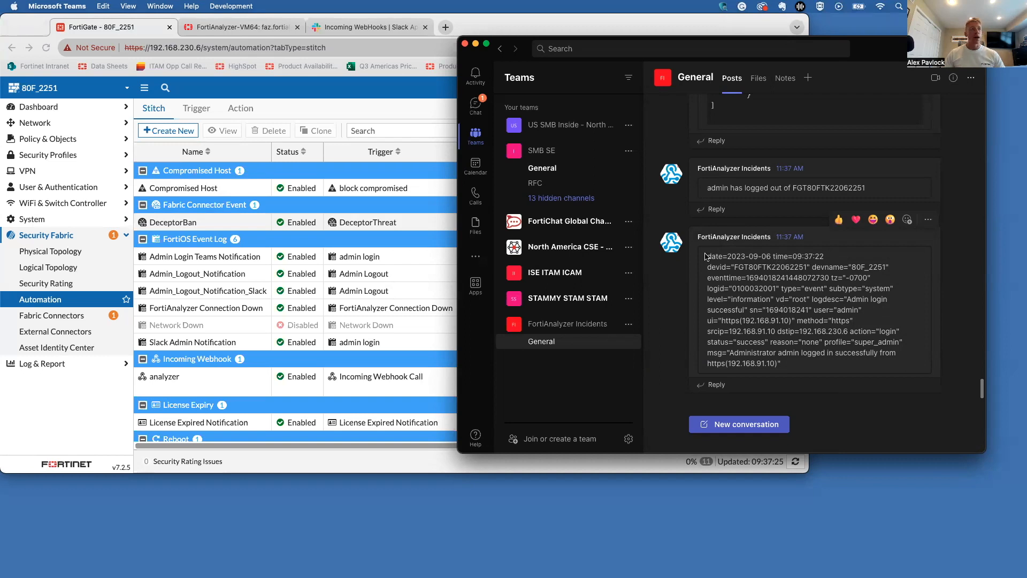
# Switch back to the FortiGate in Chrome and set the Admin_Login_Notification message in the Admin Login Teams Notification stitch to %%log.user%%
pyautogui.doubleClick(198, 256)
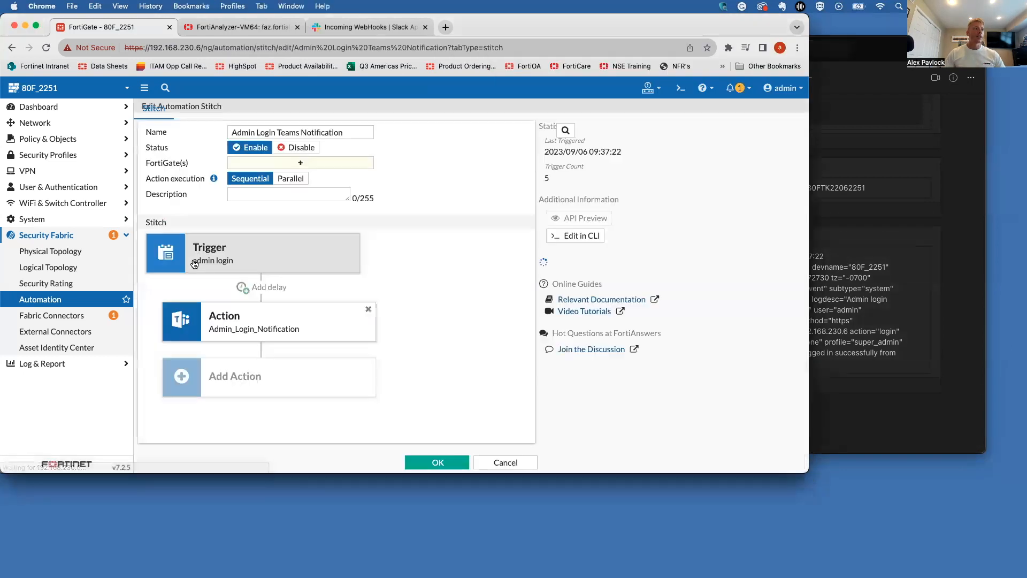
pyautogui.click(307, 331)
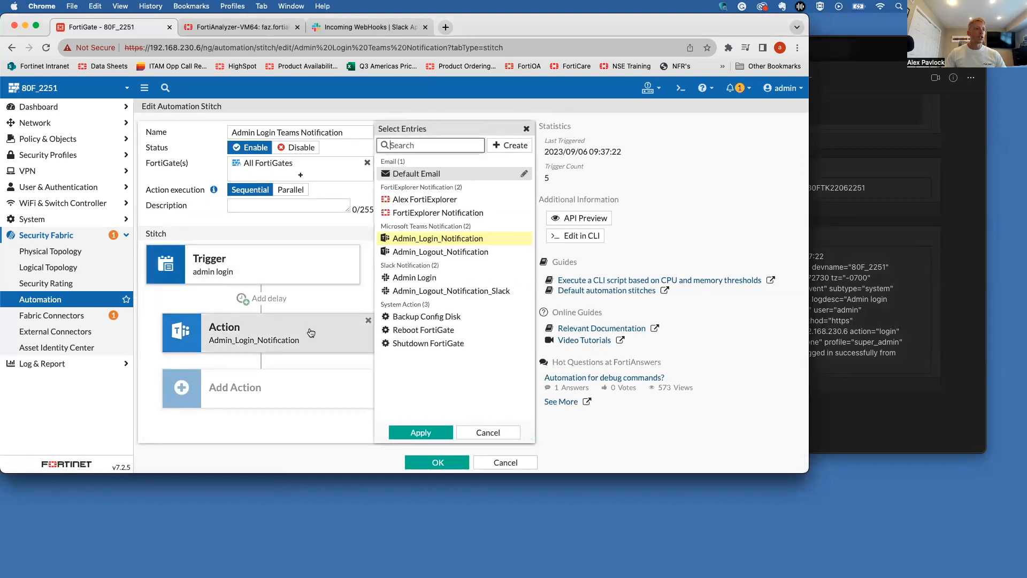
pyautogui.moveTo(525, 239)
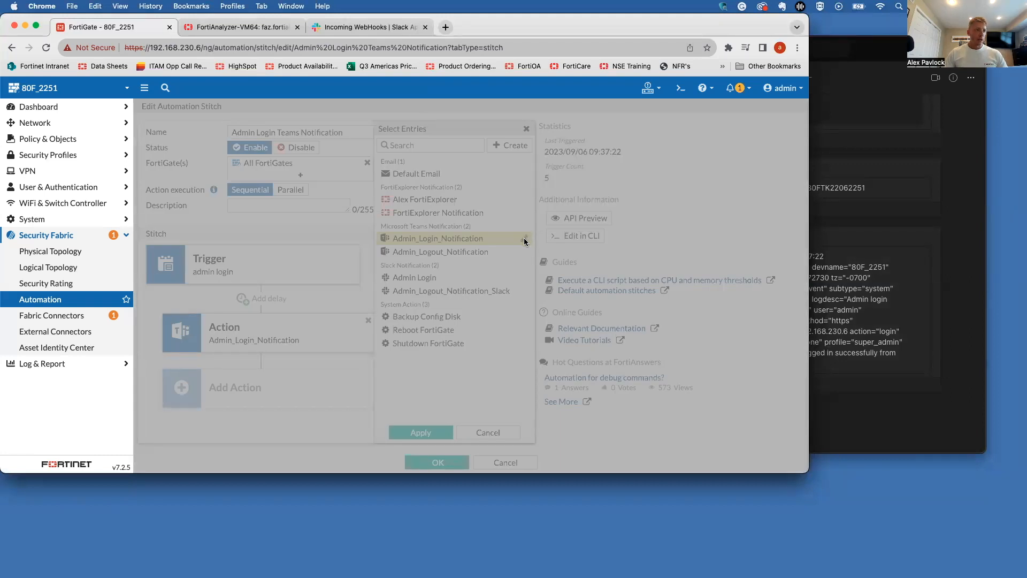
pyautogui.click(525, 238)
pyautogui.click(370, 347)
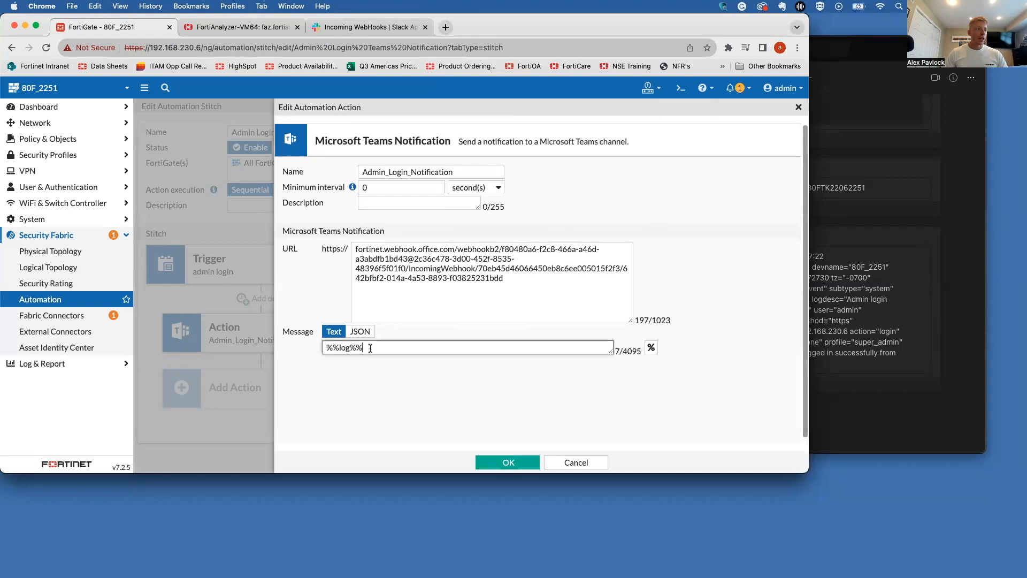
pyautogui.moveTo(373, 348); pyautogui.dragTo(294, 351)
pyautogui.click(352, 347)
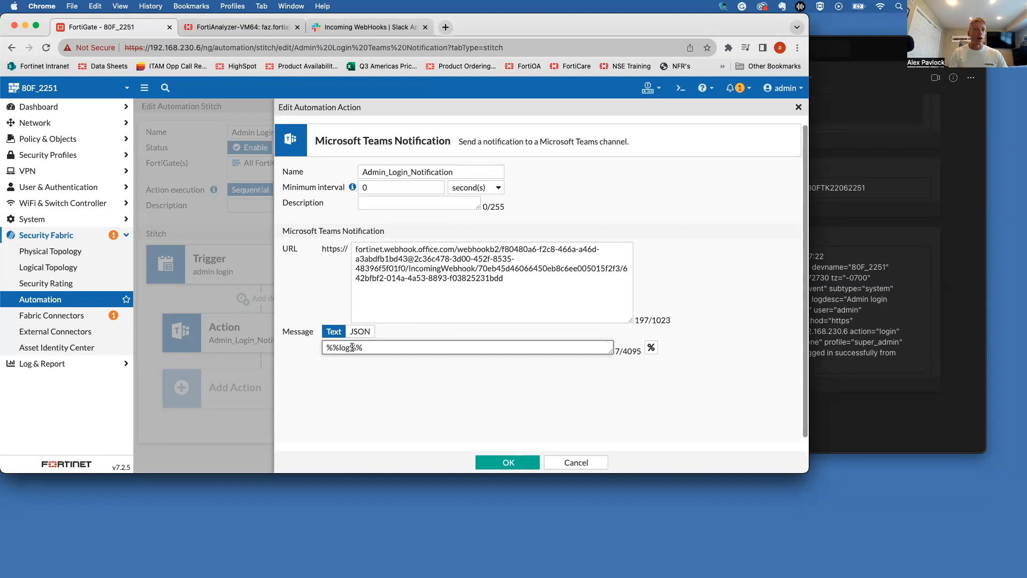
pyautogui.write('.user')
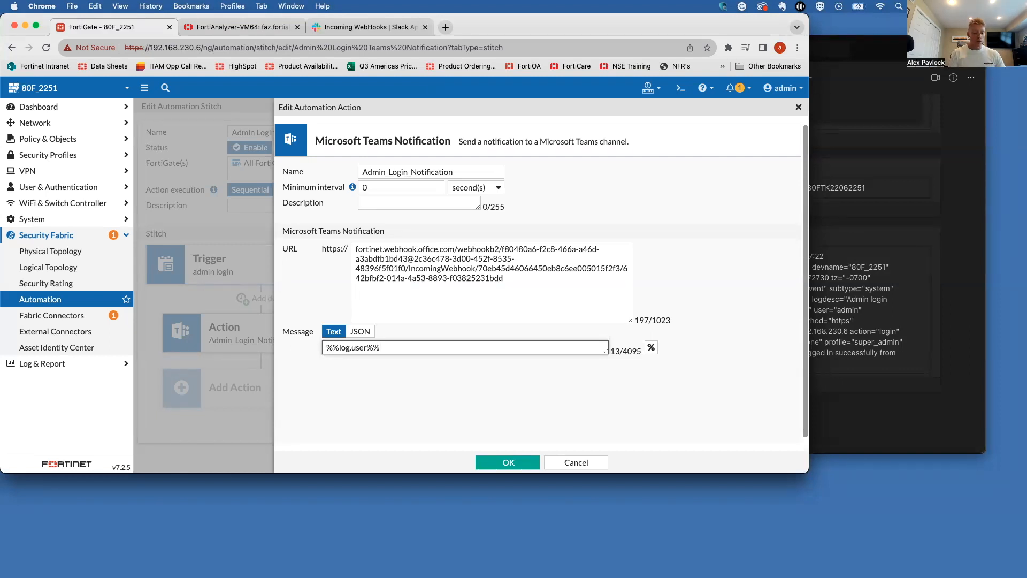
# Complete the Admin_Login_Notification message as "%%log.user%% has logged into %%log.devid%%", checking the log field names in the Microsoft Teams post
pyautogui.write('gged into ')
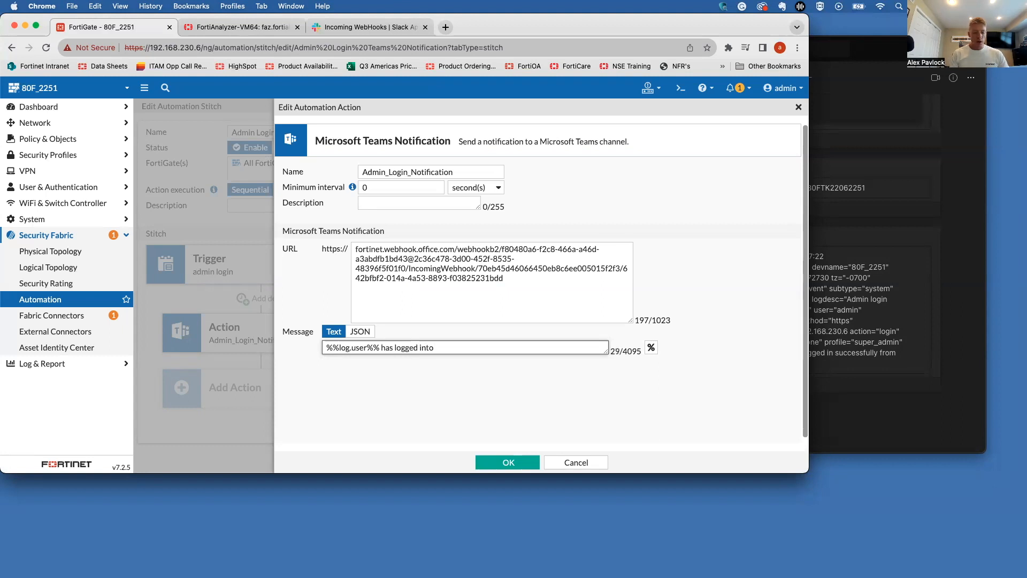
pyautogui.write('%%')
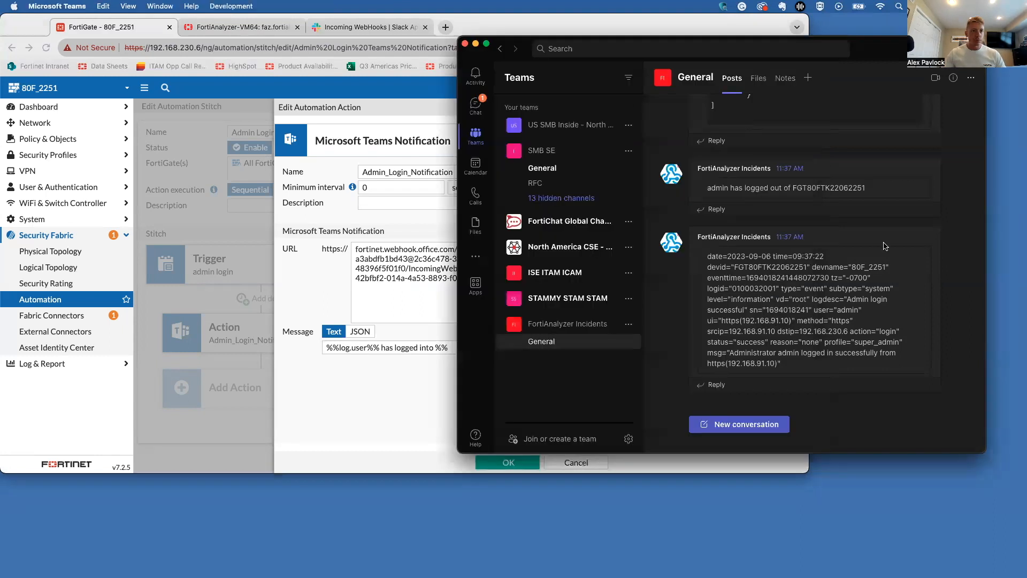
pyautogui.click(883, 244)
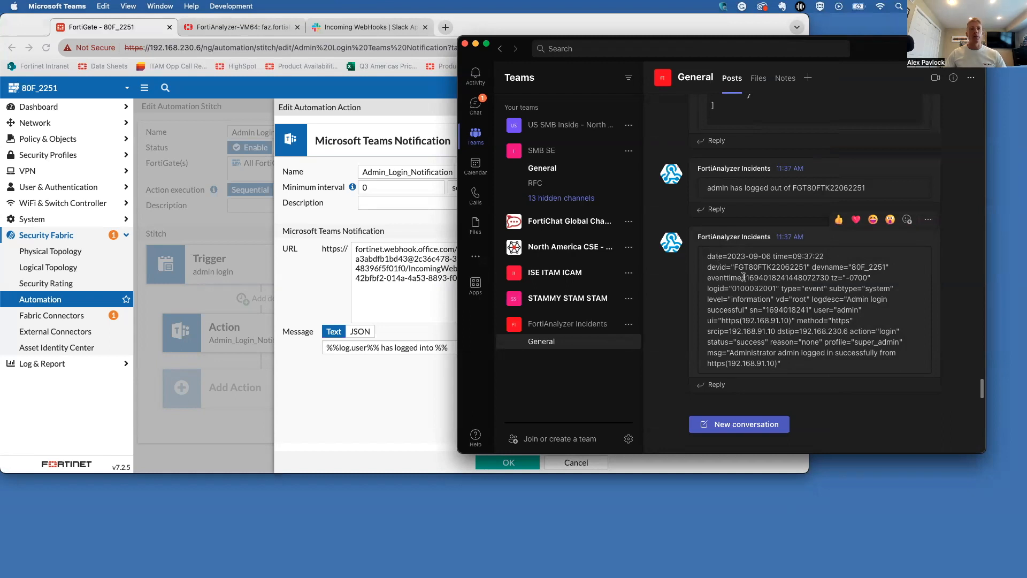
pyautogui.moveTo(742, 278); pyautogui.dragTo(710, 278)
pyautogui.click(707, 278)
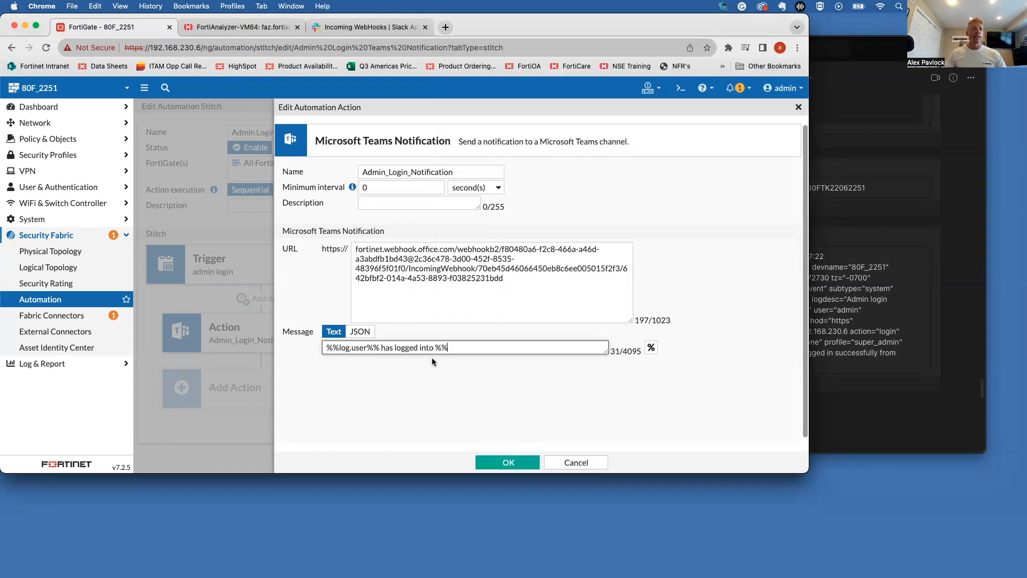
pyautogui.click(434, 360)
pyautogui.write('og.devid')
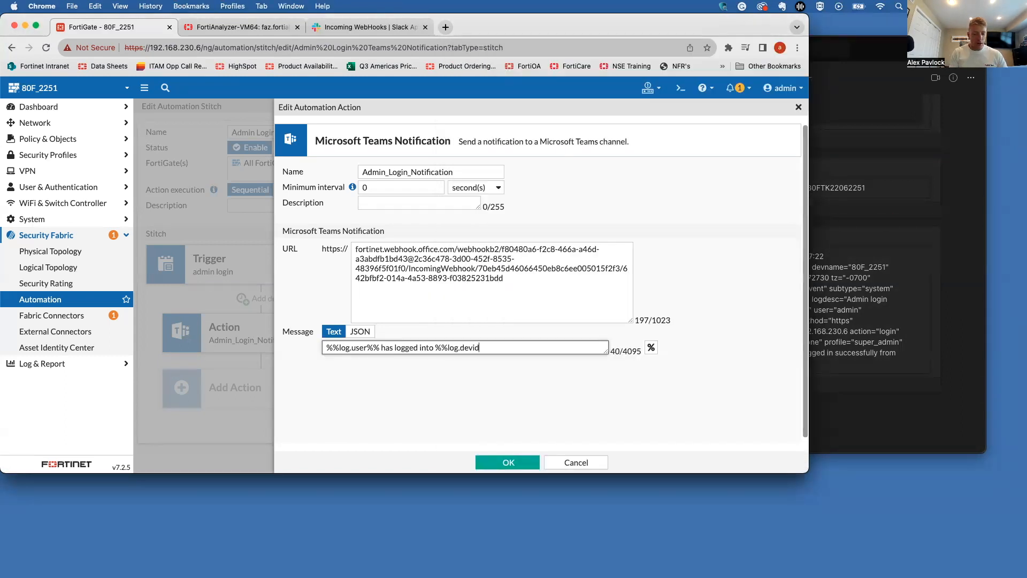
pyautogui.write('%%')
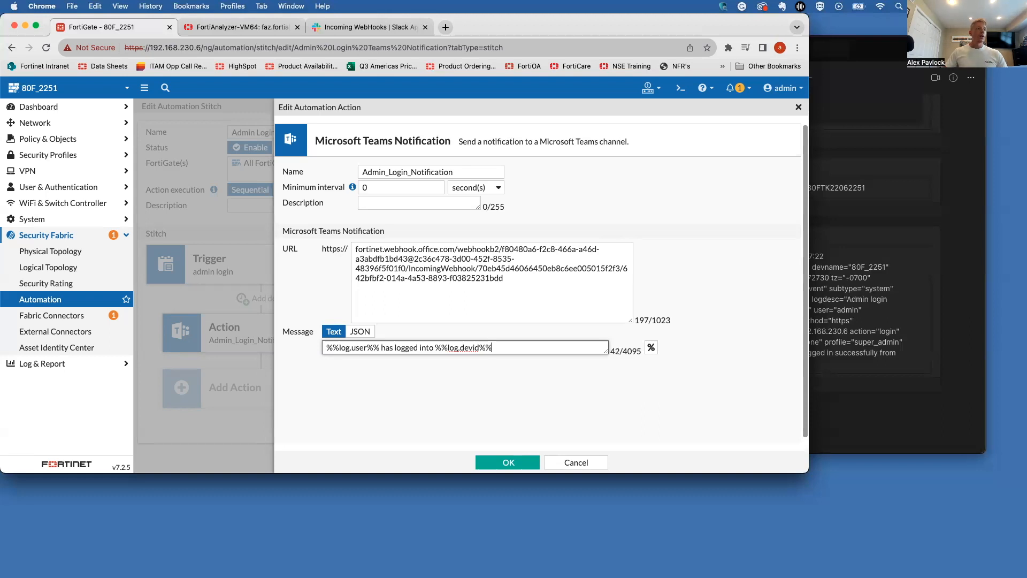
# Save the edited action, apply Admin_Login_Notification to the stitch and save the Admin Login Teams Notification stitch
pyautogui.click(516, 462)
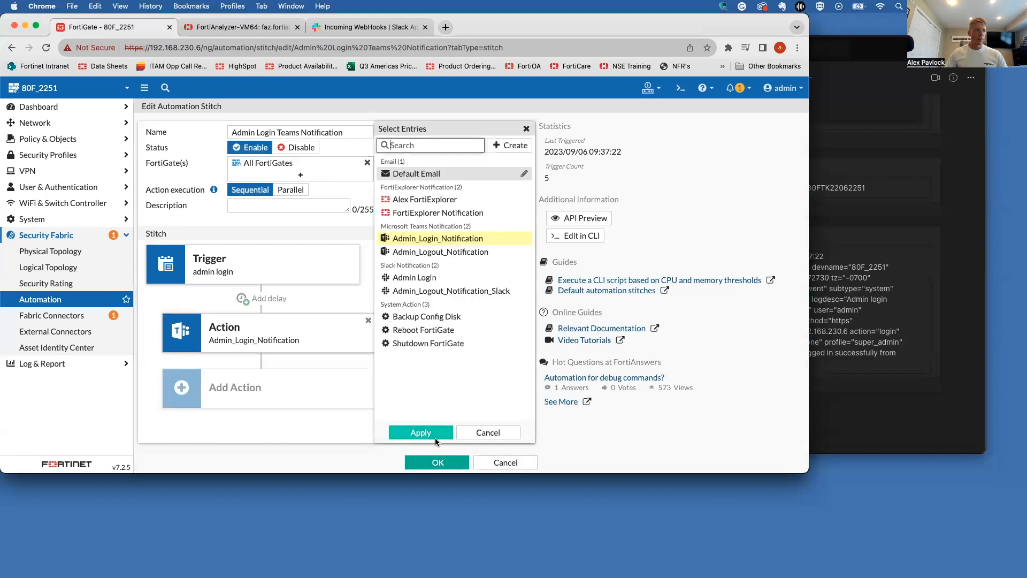
pyautogui.click(431, 437)
pyautogui.click(437, 462)
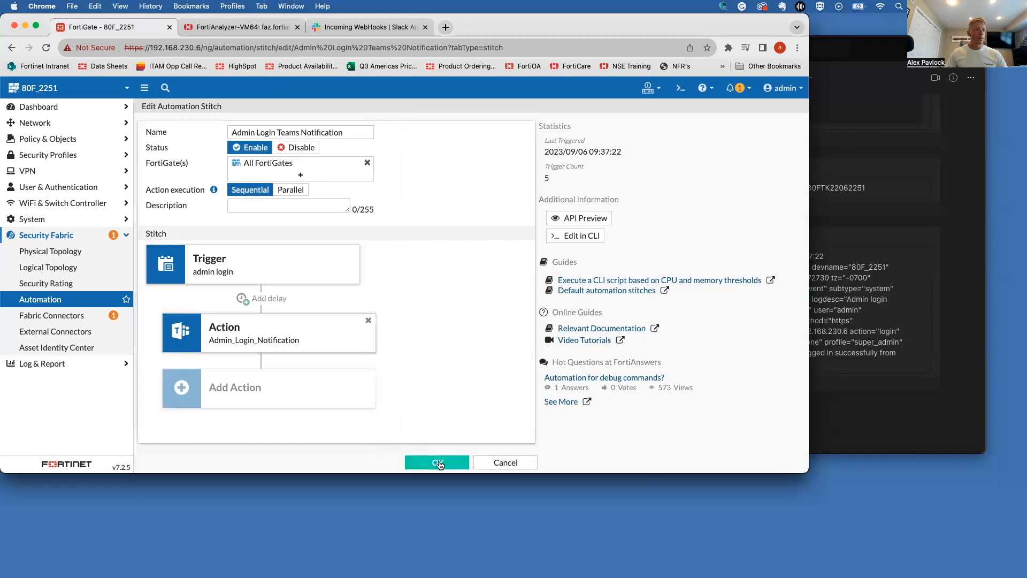
# Log out of the FortiGate and back in as admin with the account password, and check the resulting notifications in Microsoft Teams
pyautogui.click(777, 89)
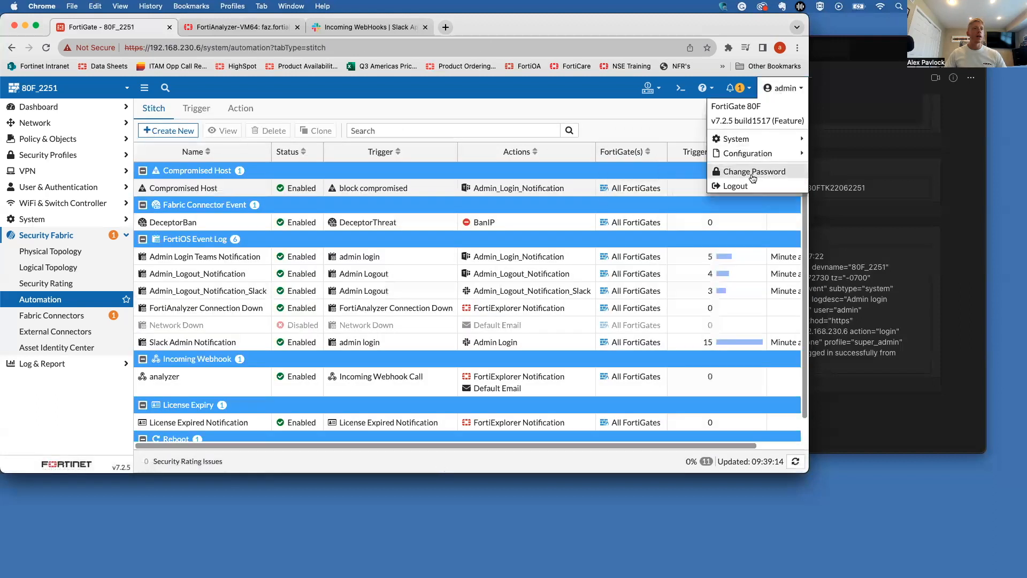
pyautogui.click(747, 185)
pyautogui.click(402, 266)
pyautogui.write('admin')
pyautogui.press('Tab')
pyautogui.write('•••••')
pyautogui.press('Return')
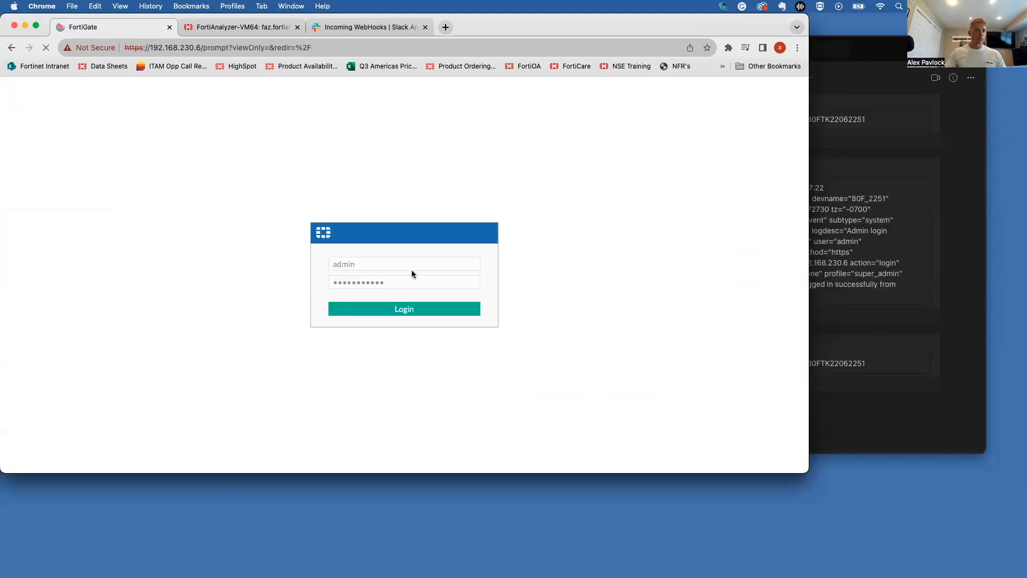
pyautogui.click(422, 317)
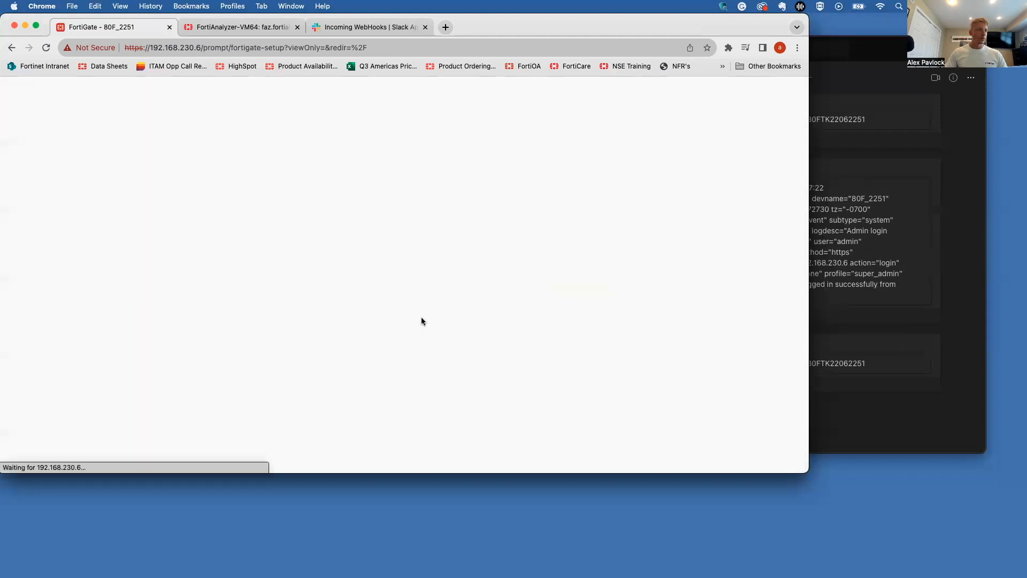
pyautogui.click(950, 130)
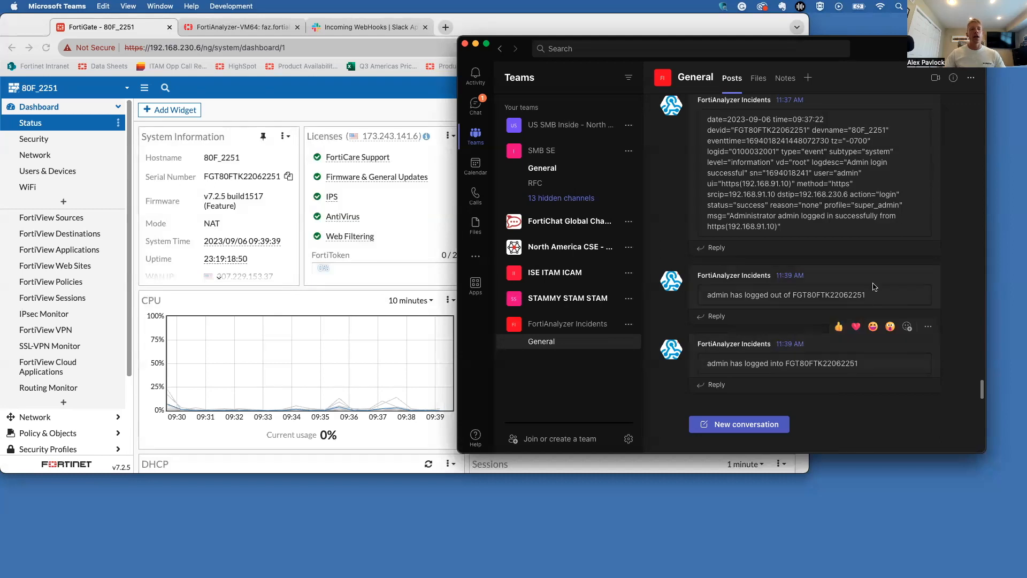
# Switch back to the FortiGate in Chrome, open the Security Fabric automation stitches and select Admin_Logout_Notification
pyautogui.scroll(-3, 41, 335)
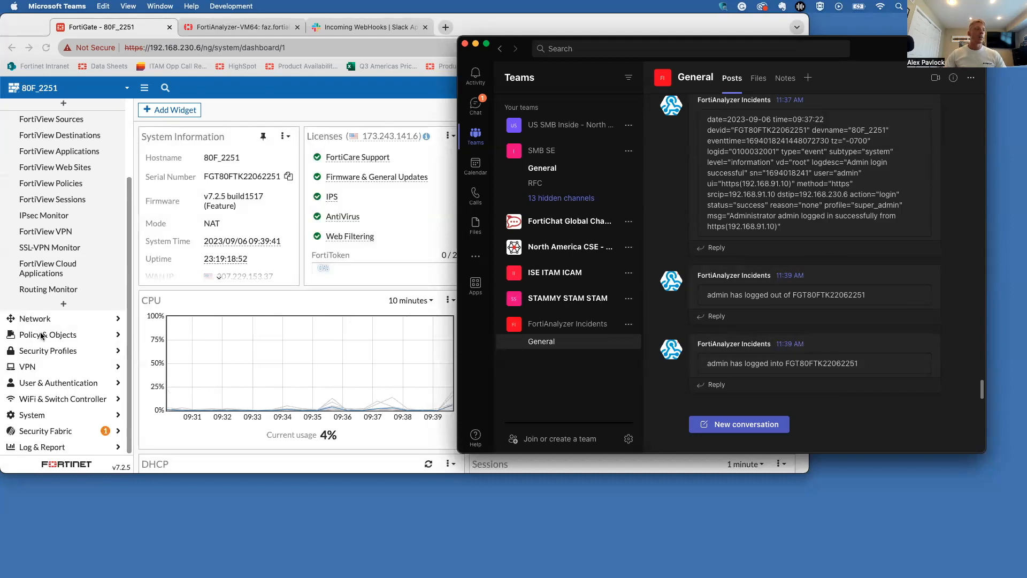
pyautogui.click(44, 426)
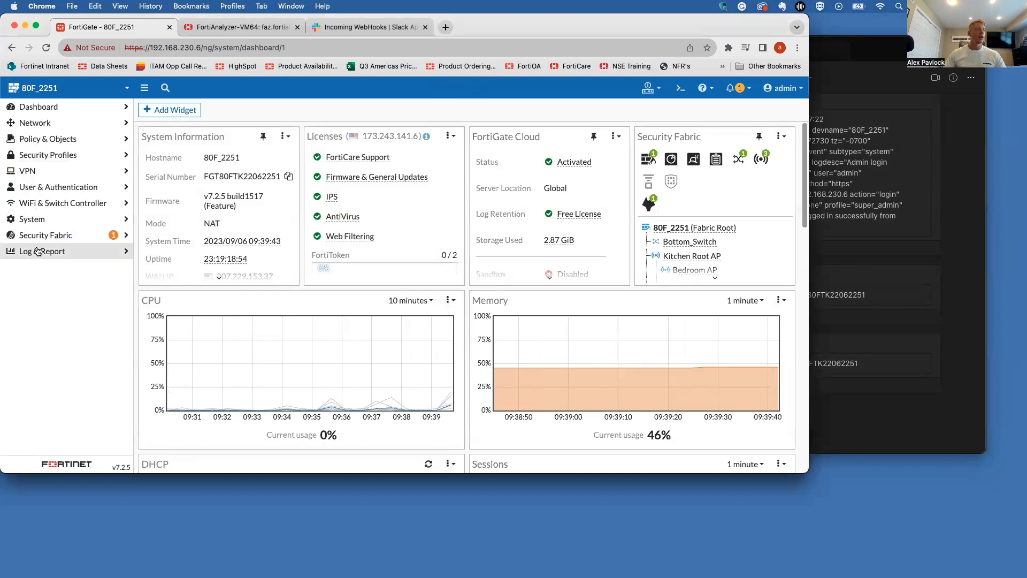
pyautogui.click(48, 235)
pyautogui.click(49, 299)
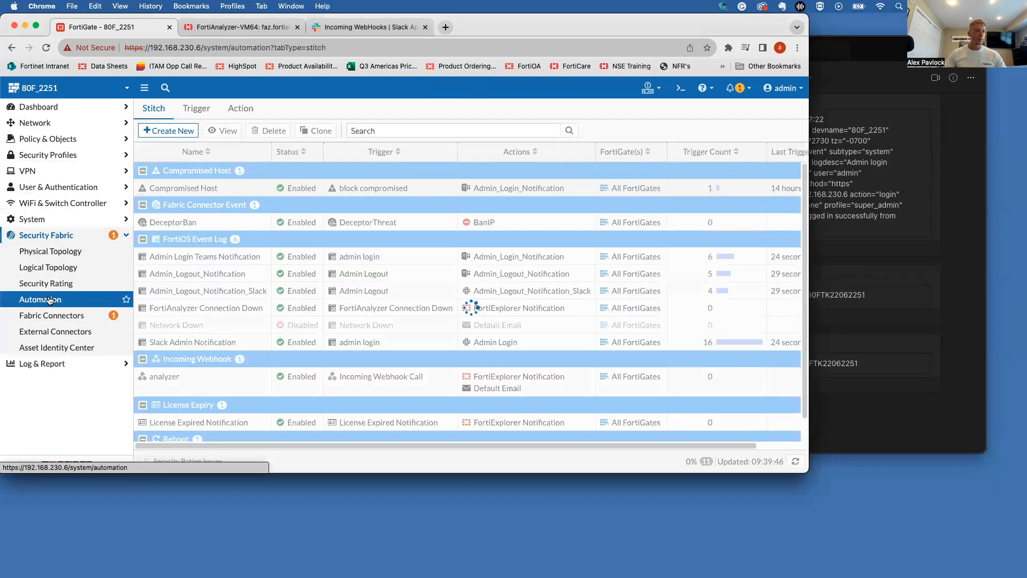
pyautogui.click(231, 279)
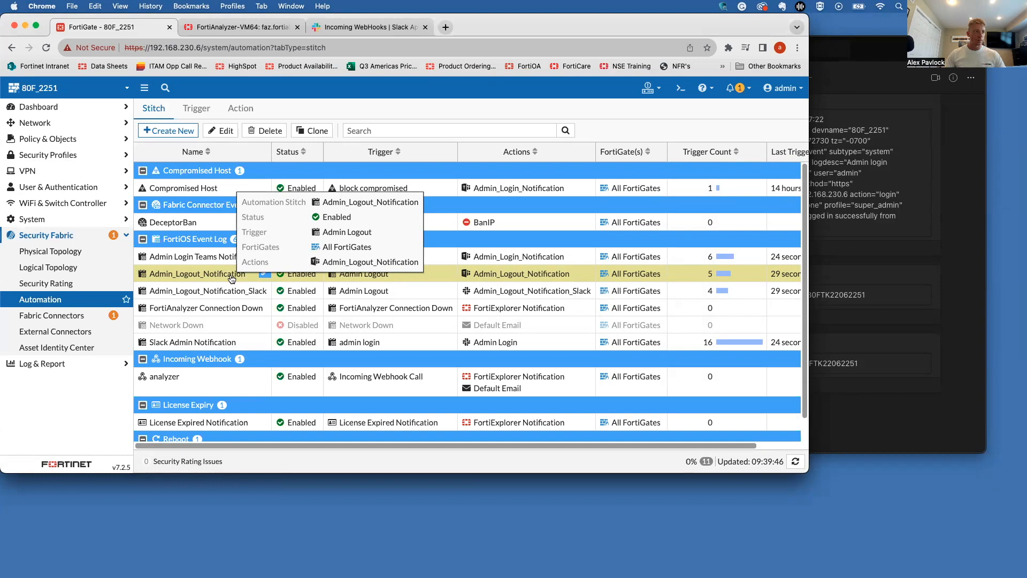
pyautogui.moveTo(224, 311)
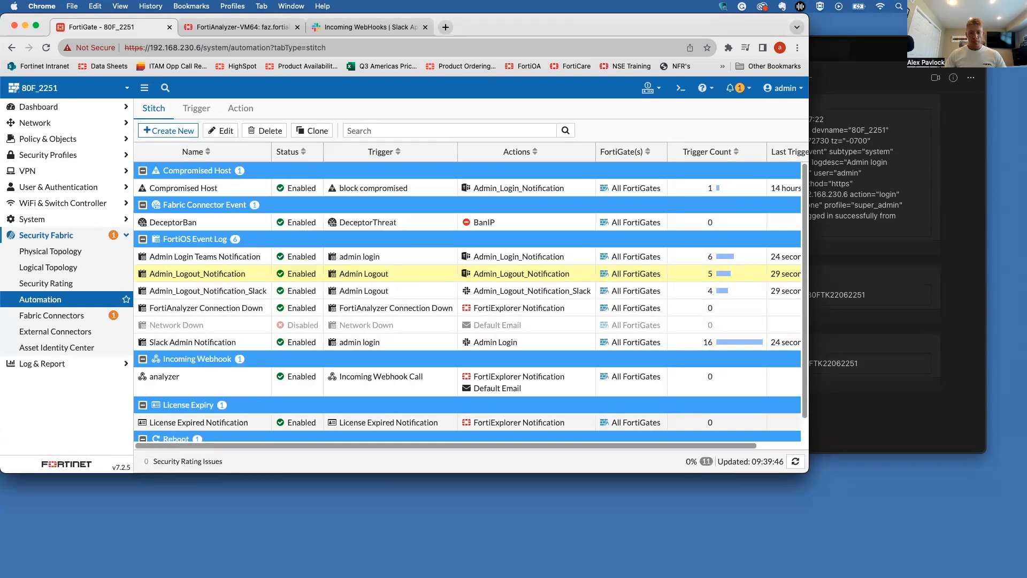
# Switch to Slack, search its apps for "webhook" and open the Incoming WebHooks app for adding
pyautogui.moveTo(1026, 49); pyautogui.dragTo(526, 25)
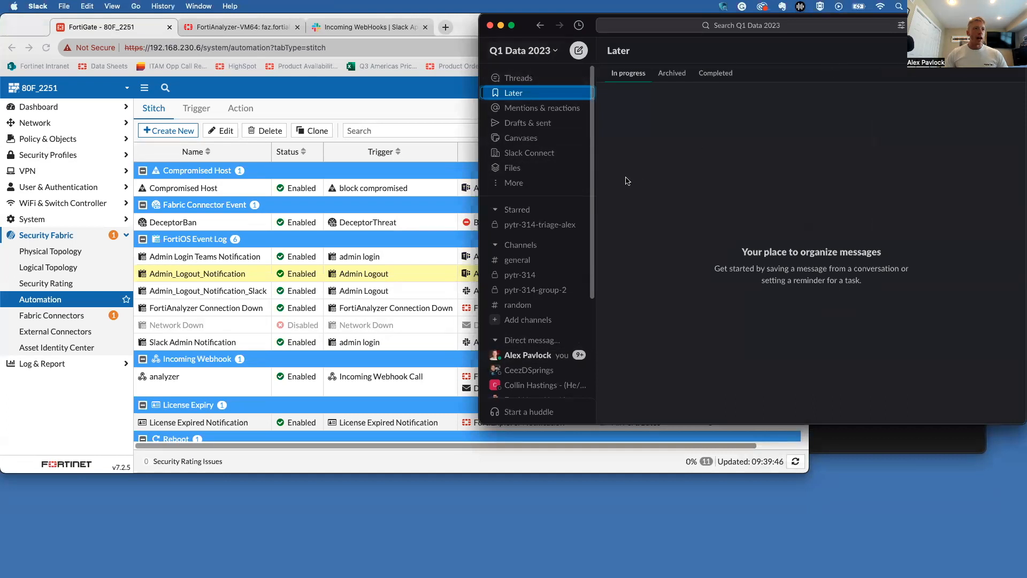
pyautogui.click(524, 184)
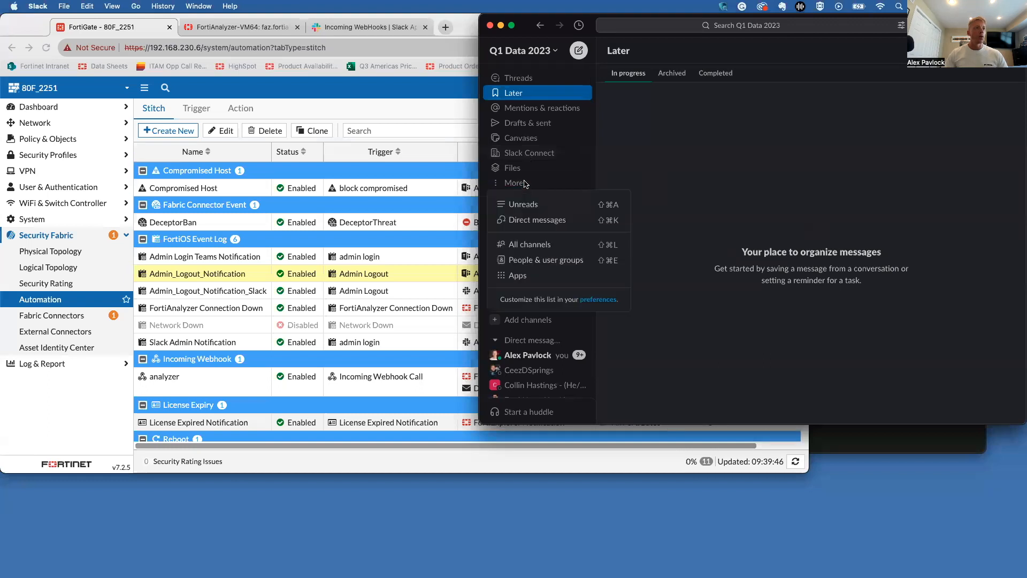
pyautogui.click(518, 275)
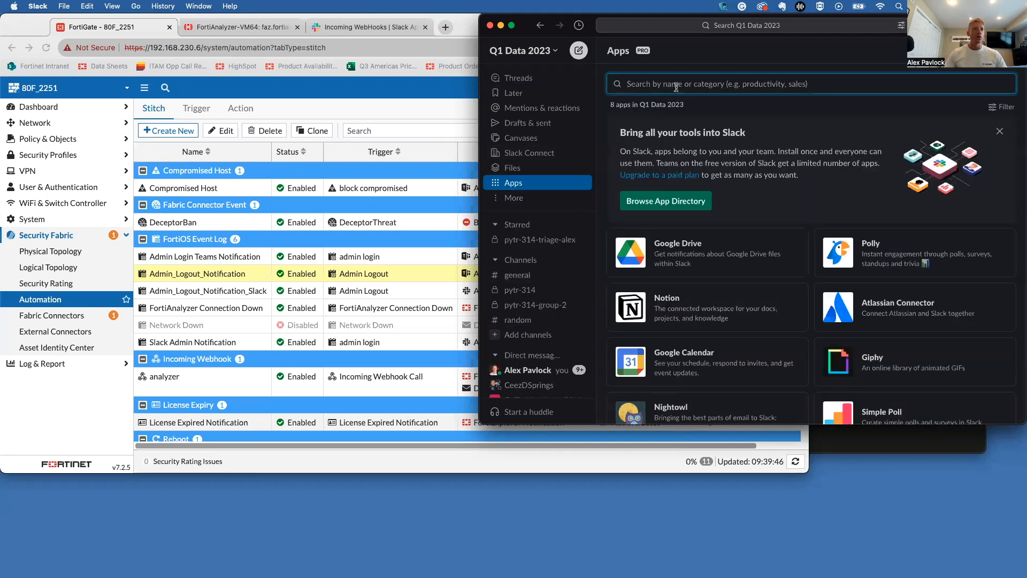
pyautogui.write('webhook')
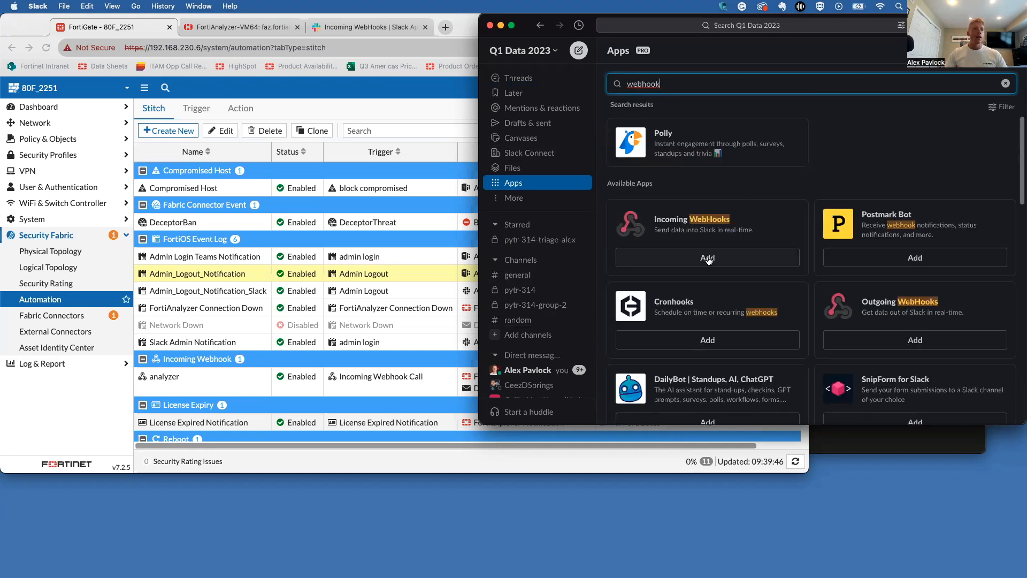
pyautogui.click(707, 257)
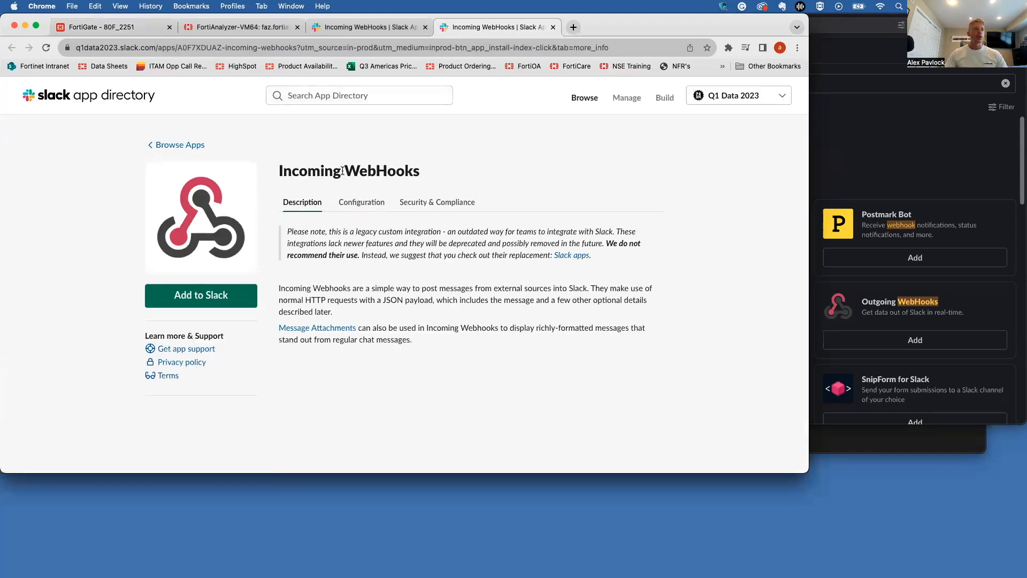
# Start a new Incoming WebHooks configuration posting to the account owner's own direct messages, and close it without adding the integration
pyautogui.scroll(-2, 368, 264)
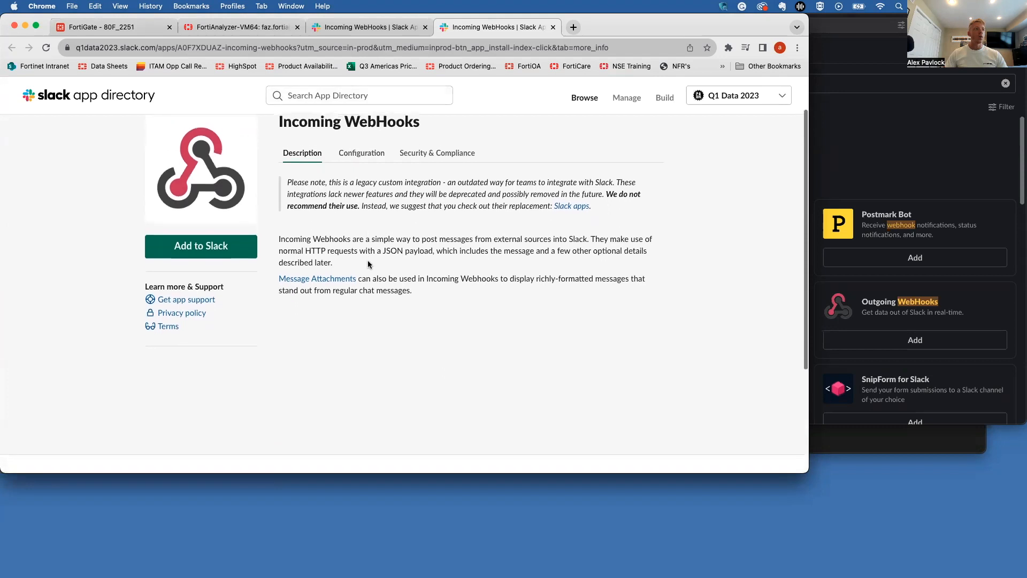
pyautogui.click(189, 253)
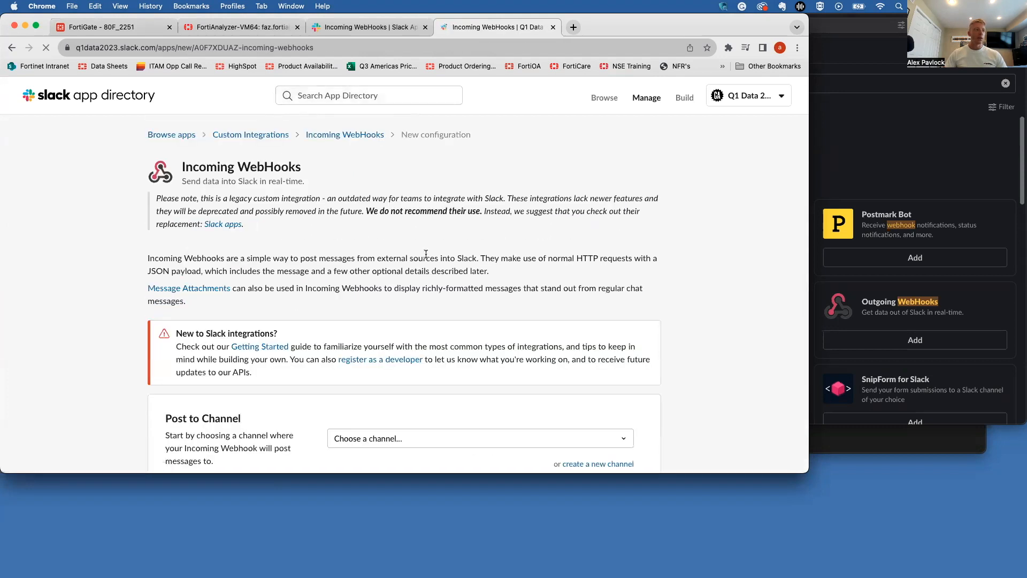
pyautogui.scroll(-5, 425, 252)
pyautogui.click(429, 276)
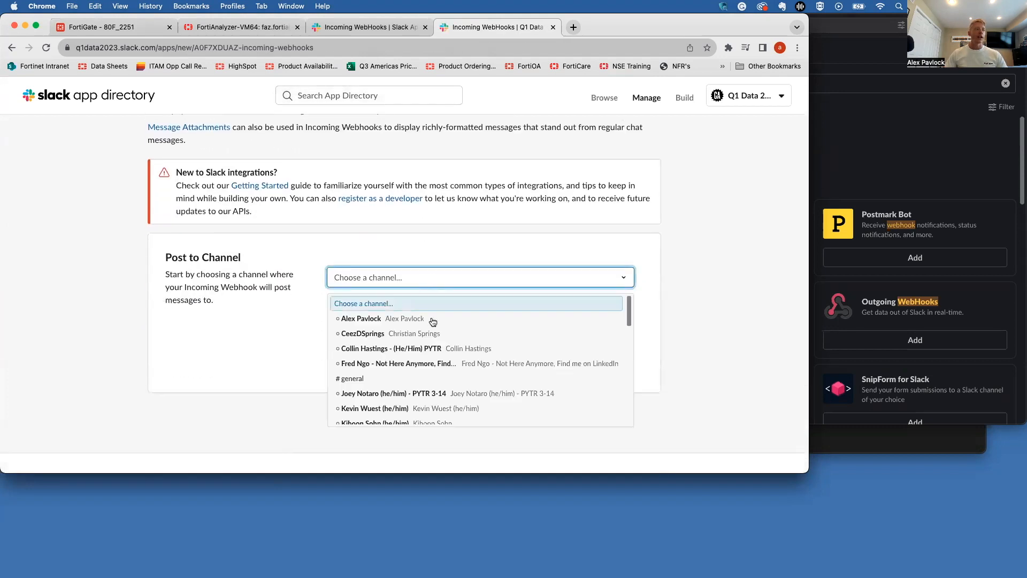
pyautogui.scroll(-3, 431, 398)
pyautogui.scroll(2, 432, 396)
pyautogui.scroll(-2, 432, 395)
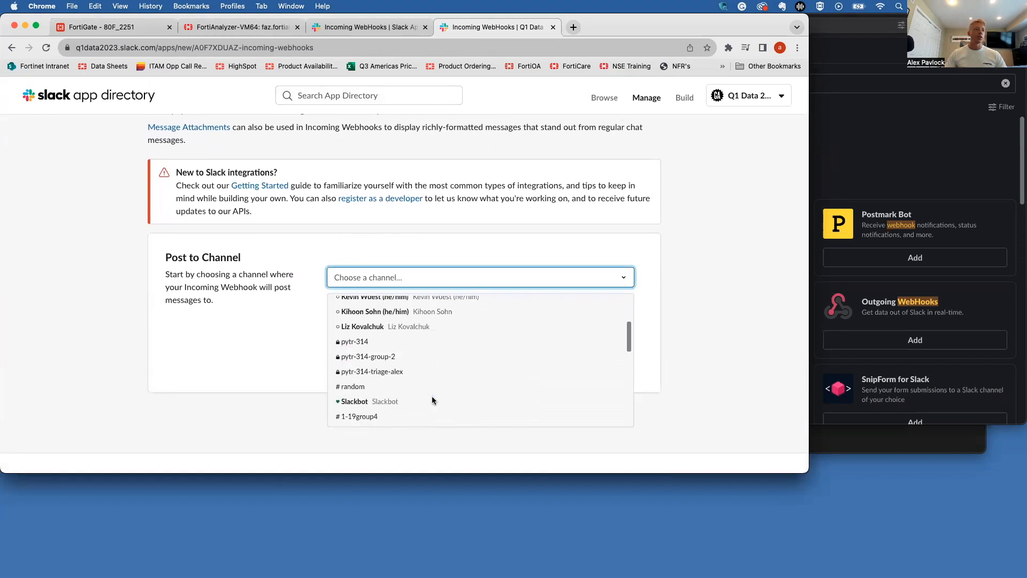
pyautogui.scroll(4, 432, 396)
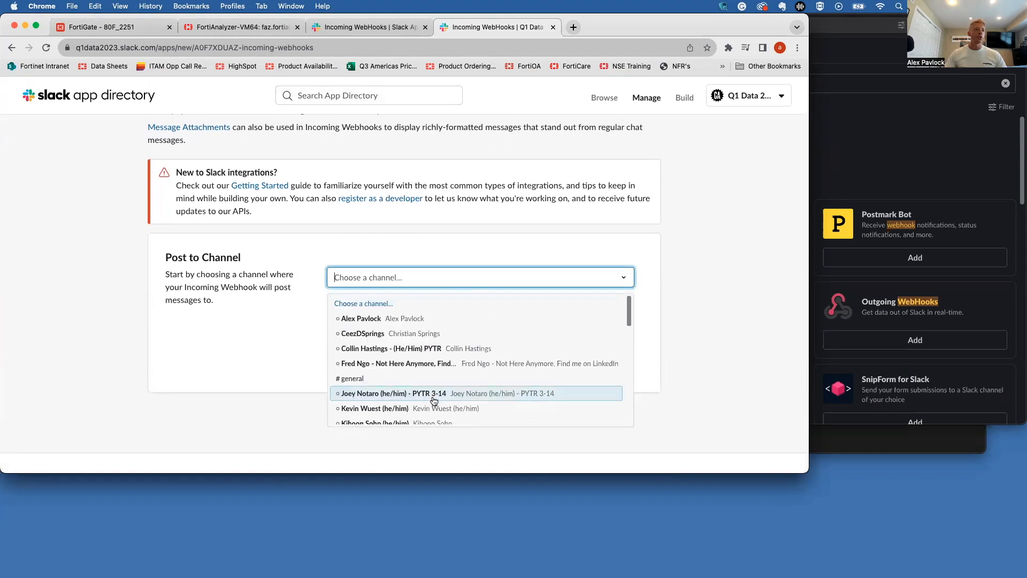
pyautogui.click(393, 323)
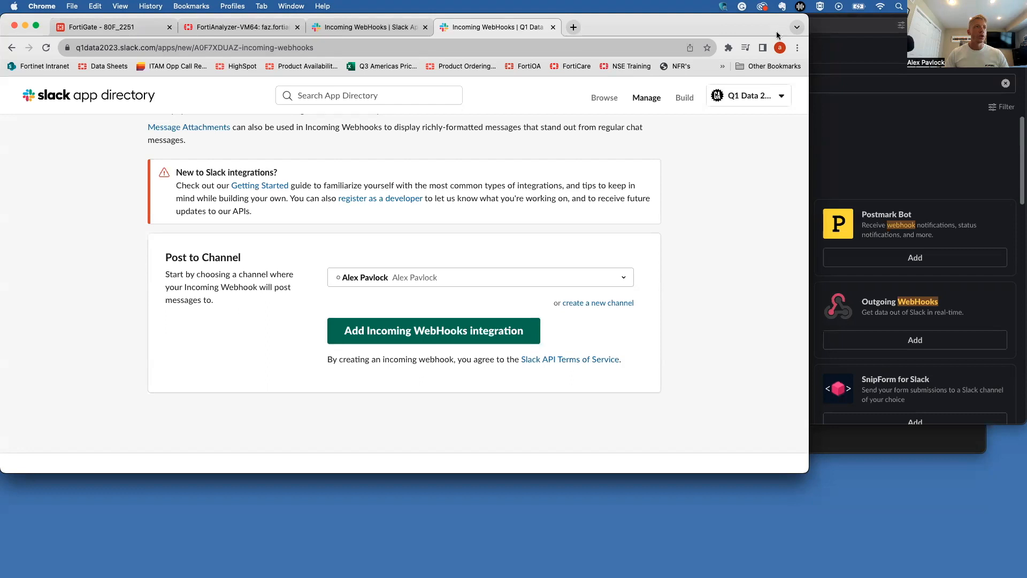
pyautogui.moveTo(776, 32); pyautogui.dragTo(776, 38)
pyautogui.click(779, 53)
pyautogui.moveTo(633, 35); pyautogui.dragTo(632, 53)
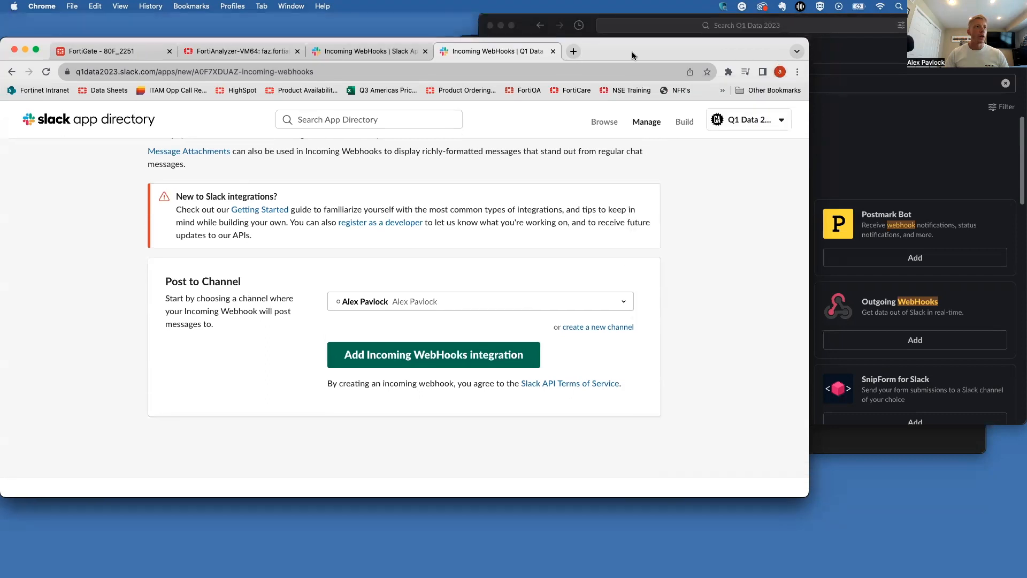
pyautogui.click(554, 51)
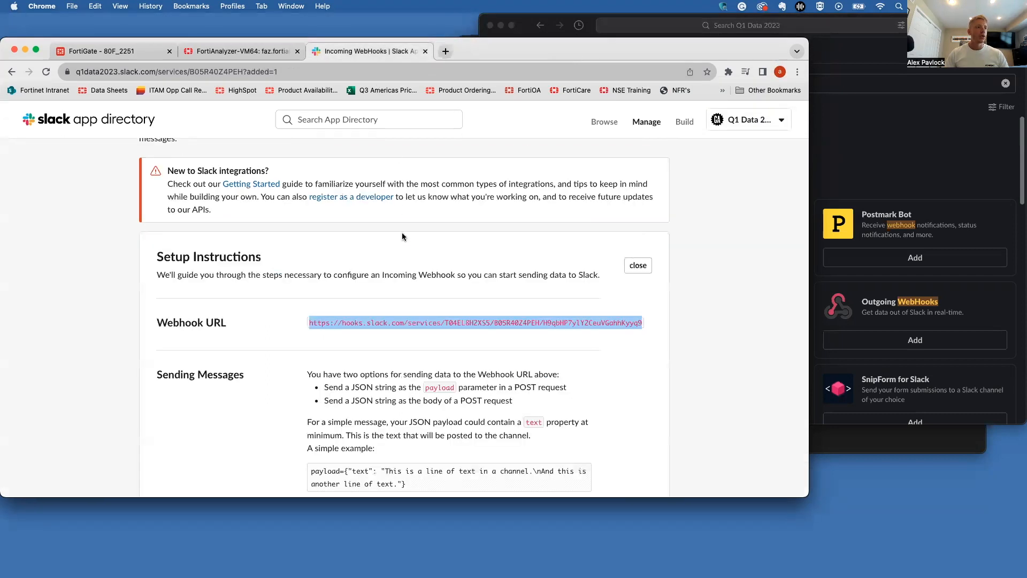
# Copy the webhook URL from the setup instructions of the existing Slack Incoming WebHooks integration
pyautogui.scroll(5, 393, 245)
pyautogui.scroll(-7, 390, 219)
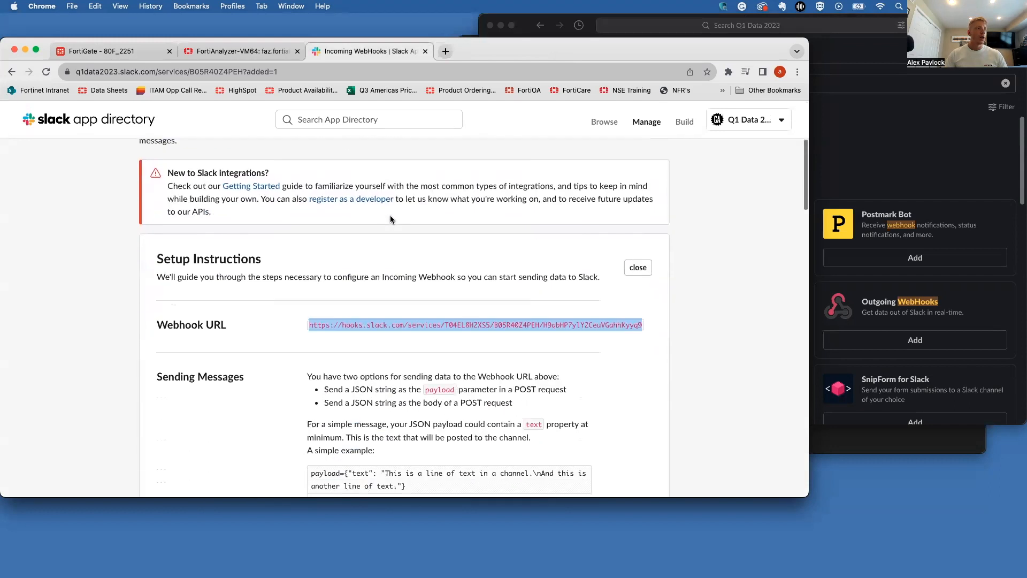
pyautogui.click(383, 237)
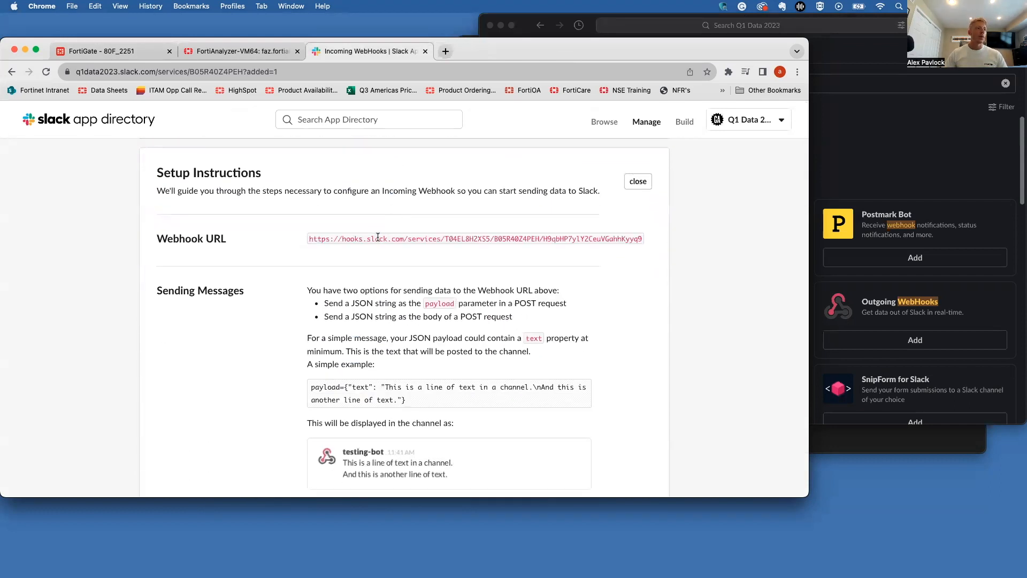
pyautogui.moveTo(315, 239); pyautogui.dragTo(682, 238)
pyautogui.press('super+c')
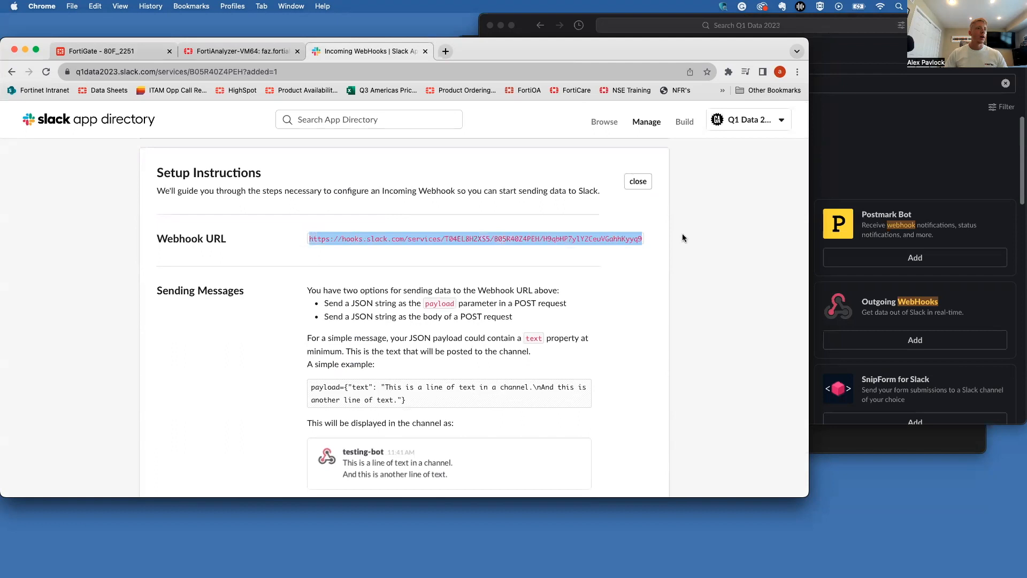
# Return to the FortiGate in Chrome and start a new automation stitch with the admin login trigger
pyautogui.click(147, 51)
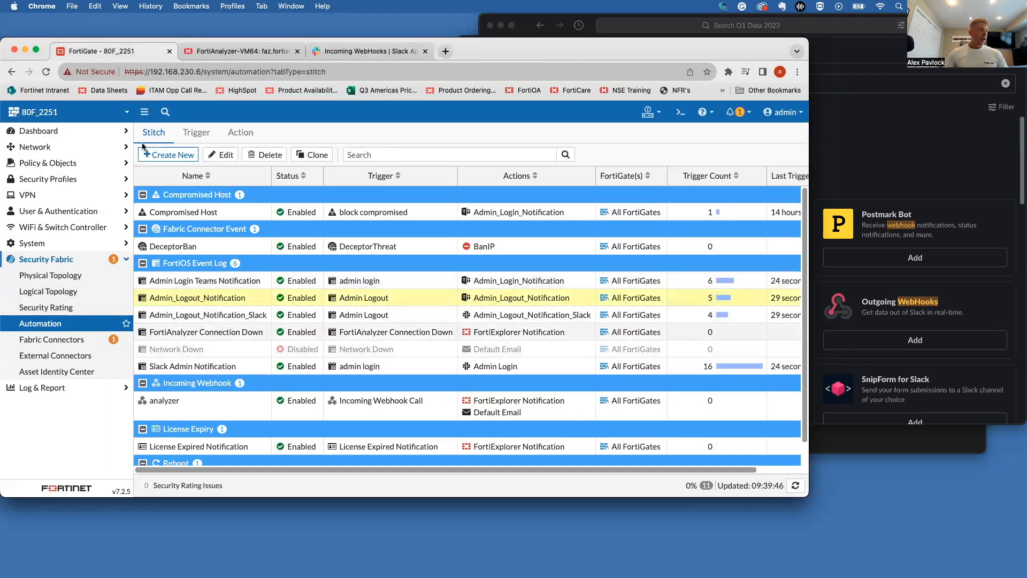
pyautogui.click(163, 154)
pyautogui.click(334, 291)
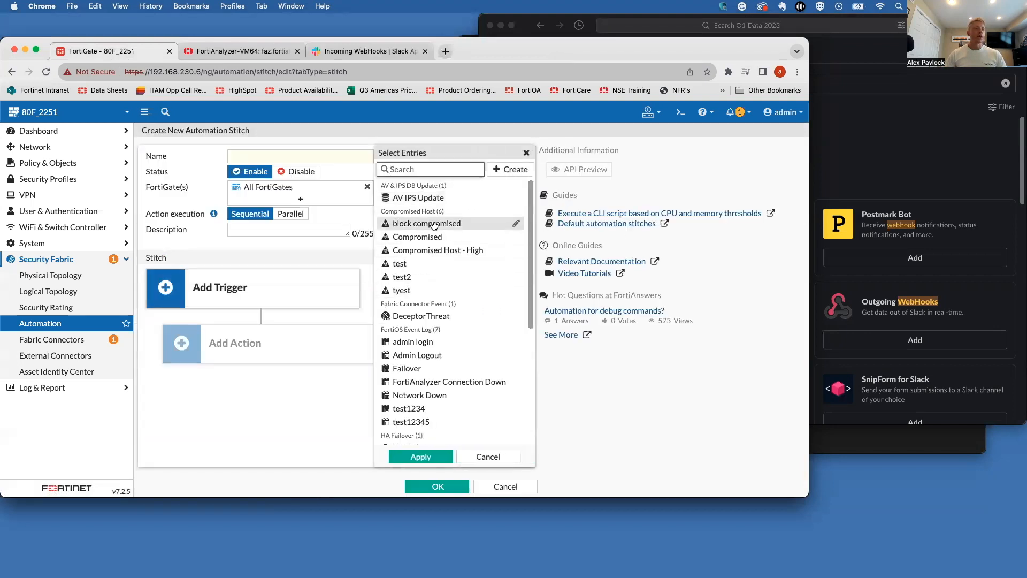
pyautogui.moveTo(425, 345)
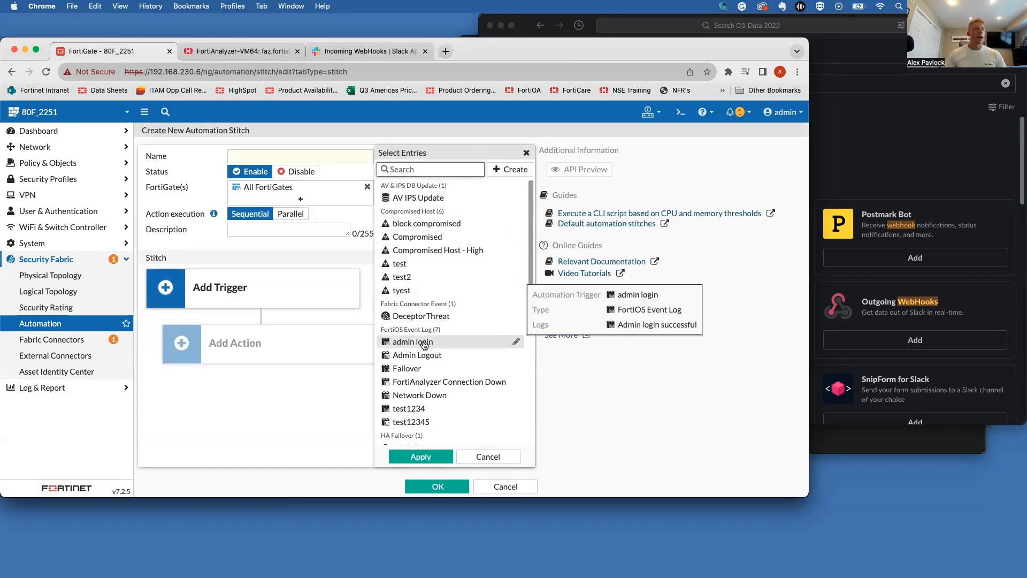
pyautogui.click(424, 343)
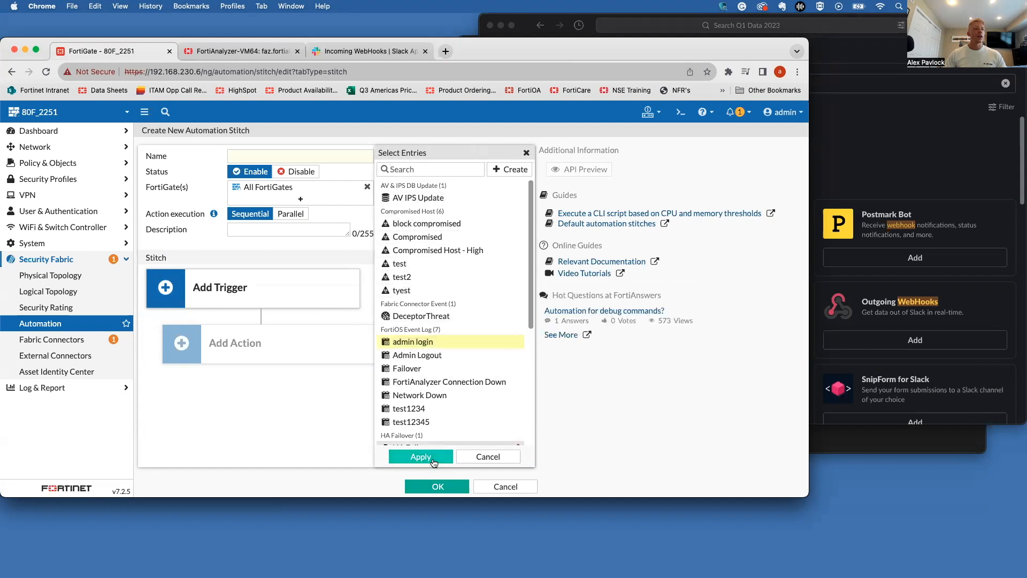
pyautogui.click(420, 456)
# Draft a new Slack Notification action for the stitch with the copied webhook URL and the %%log%% text message, and discard both
pyautogui.click(269, 340)
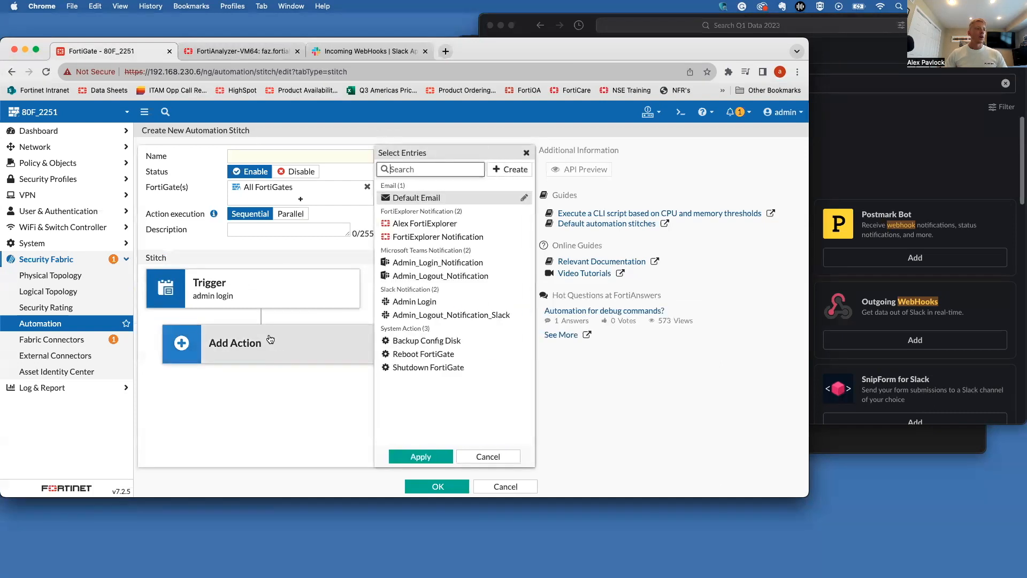
pyautogui.click(513, 169)
pyautogui.scroll(-2, 455, 318)
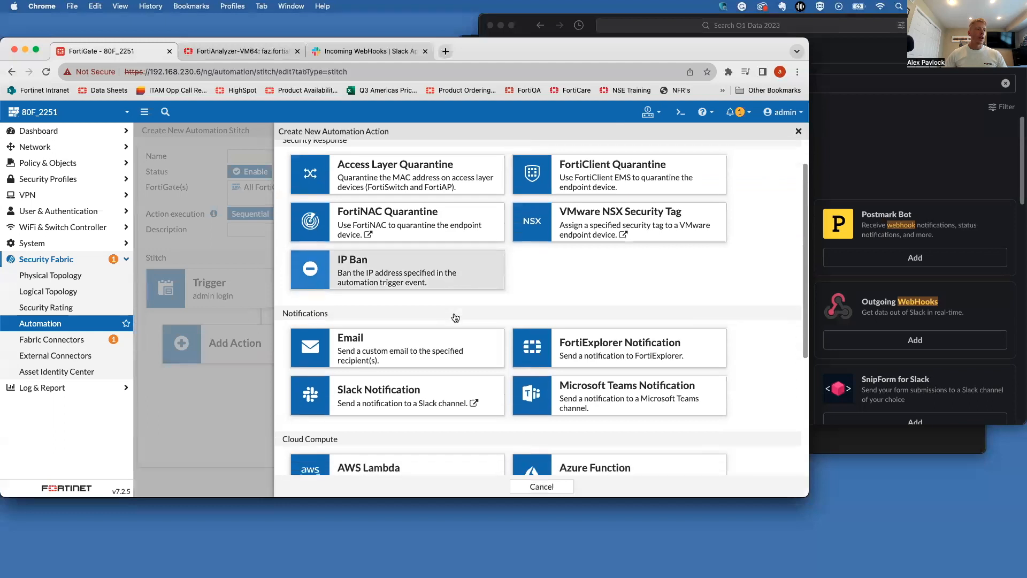
pyautogui.click(420, 393)
pyautogui.click(381, 273)
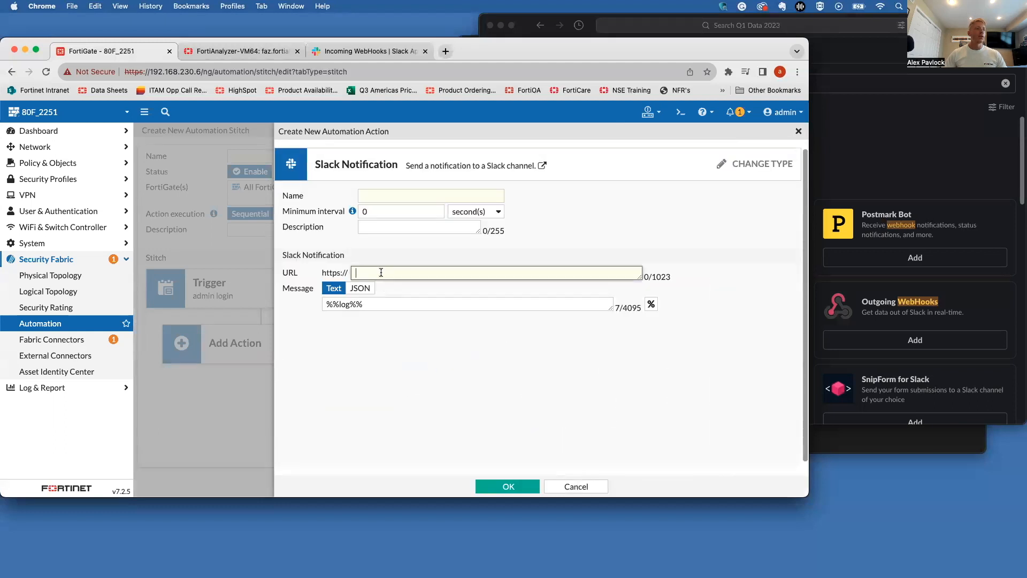
pyautogui.press('super+v')
pyautogui.click(410, 311)
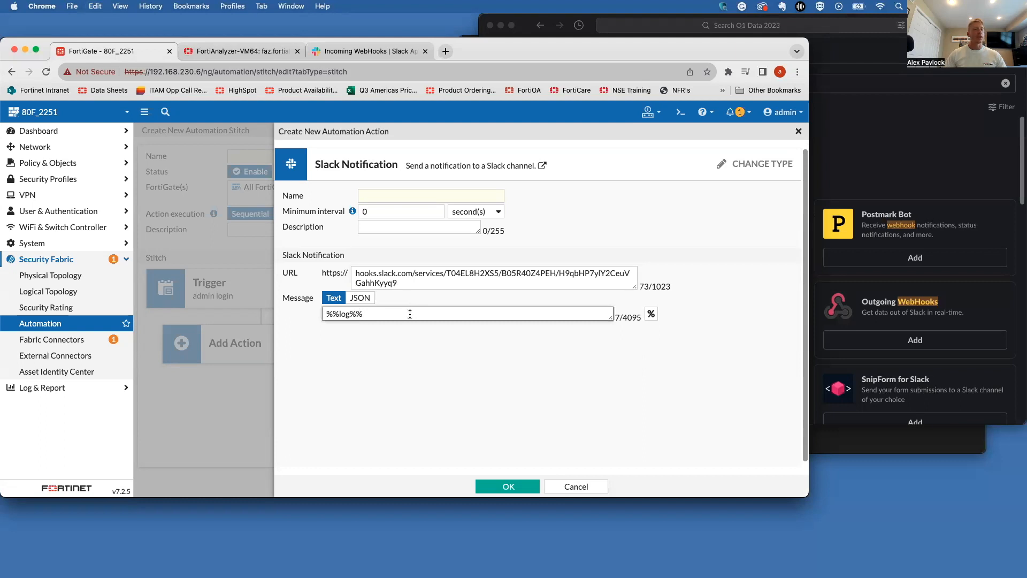
pyautogui.click(570, 488)
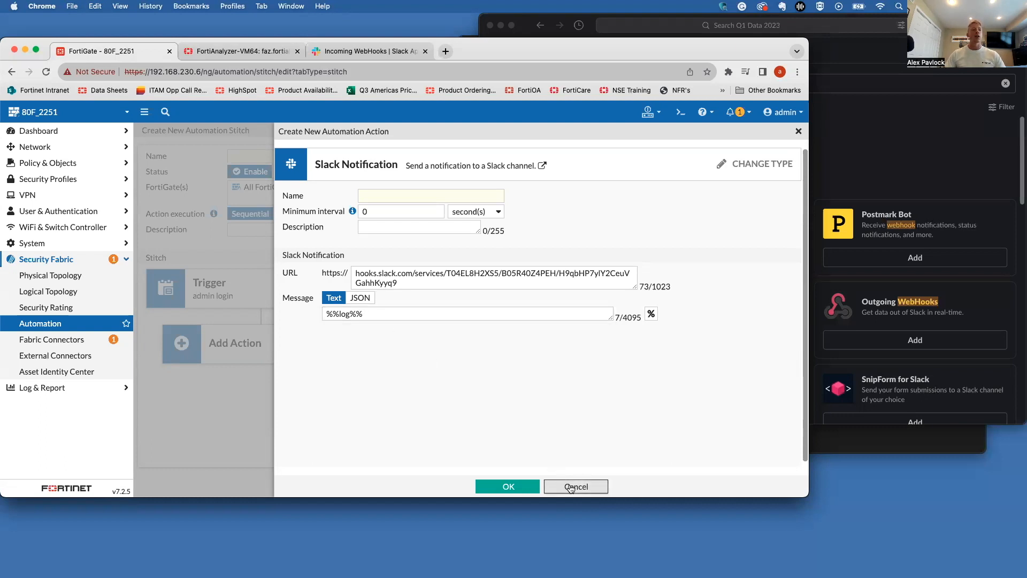
pyautogui.click(570, 488)
pyautogui.click(486, 456)
pyautogui.click(500, 485)
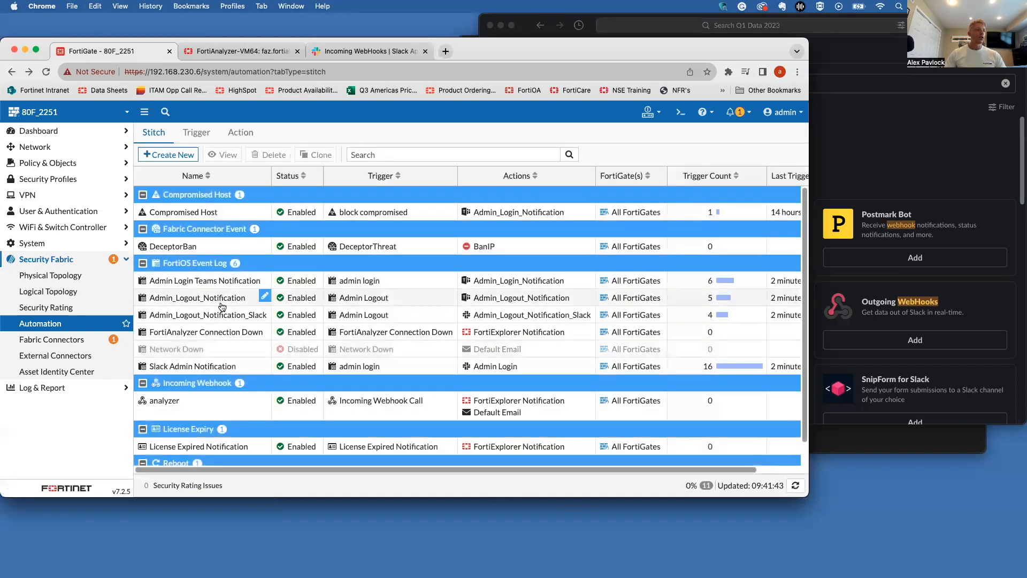
# Examine the webhook URL and message text of the Admin Login action in the Slack Admin Notification stitch, and close without changes
pyautogui.moveTo(182, 370)
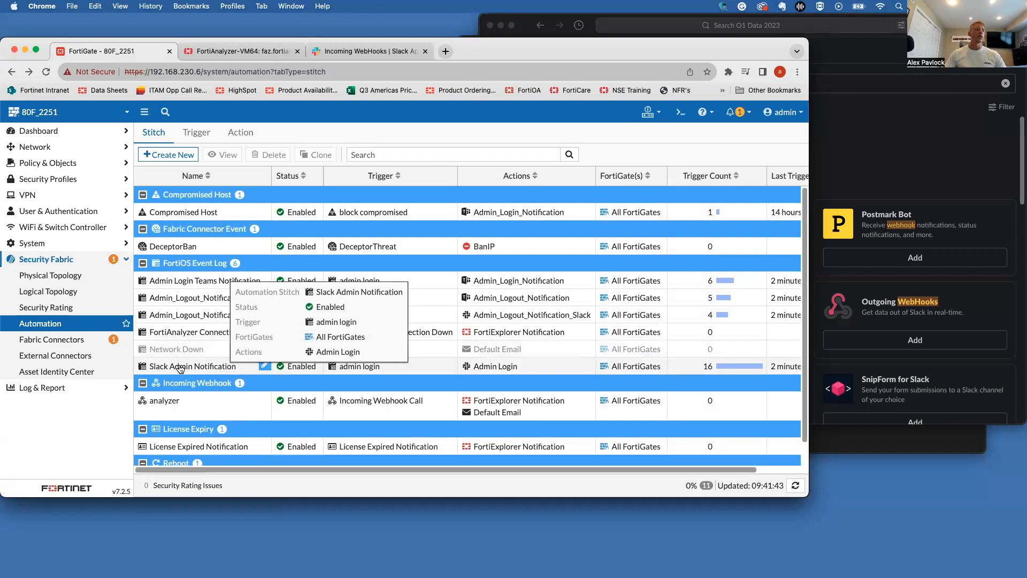
pyautogui.doubleClick(183, 366)
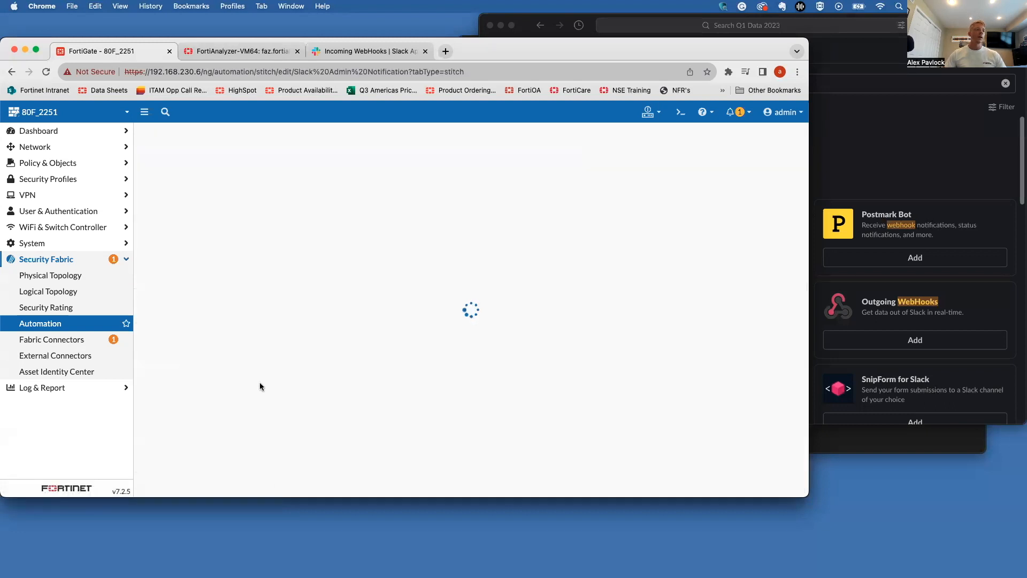
pyautogui.click(286, 359)
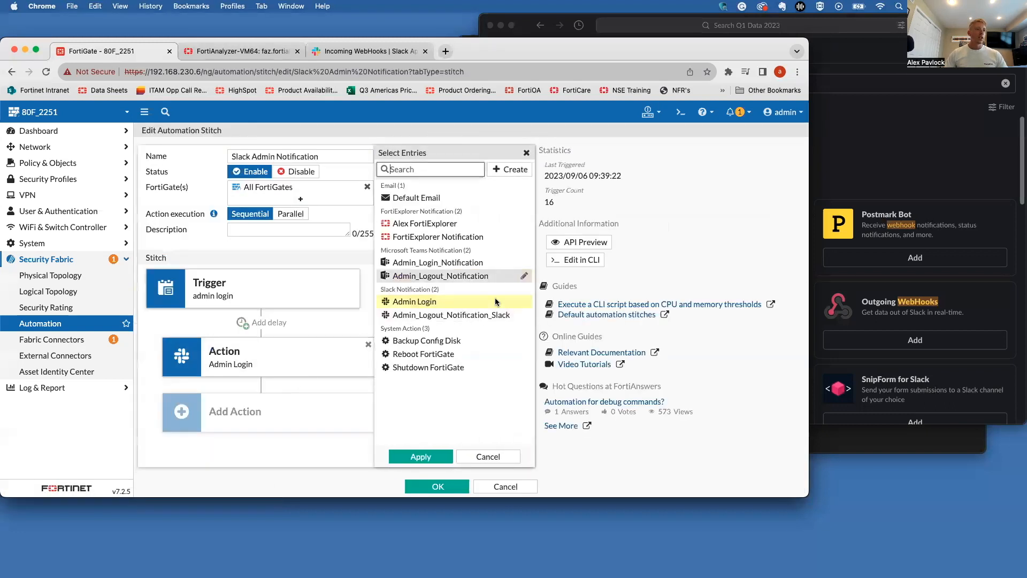
pyautogui.click(524, 304)
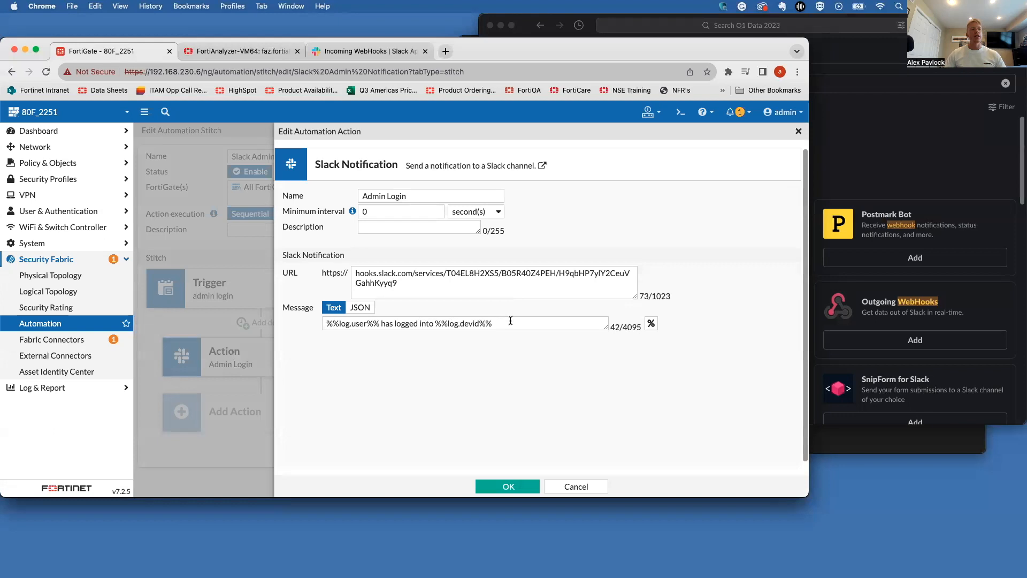
pyautogui.click(578, 484)
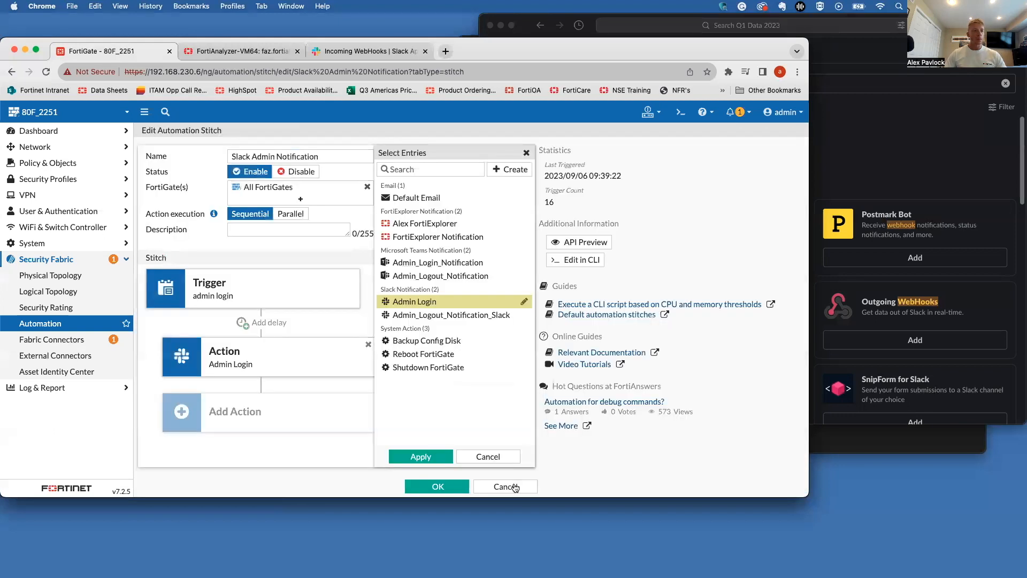
pyautogui.click(512, 483)
# Log out of the FortiGate and log back in as admin with the account password, choosing read-write access
pyautogui.click(768, 112)
pyautogui.click(752, 206)
pyautogui.write('admin')
pyautogui.press('Tab')
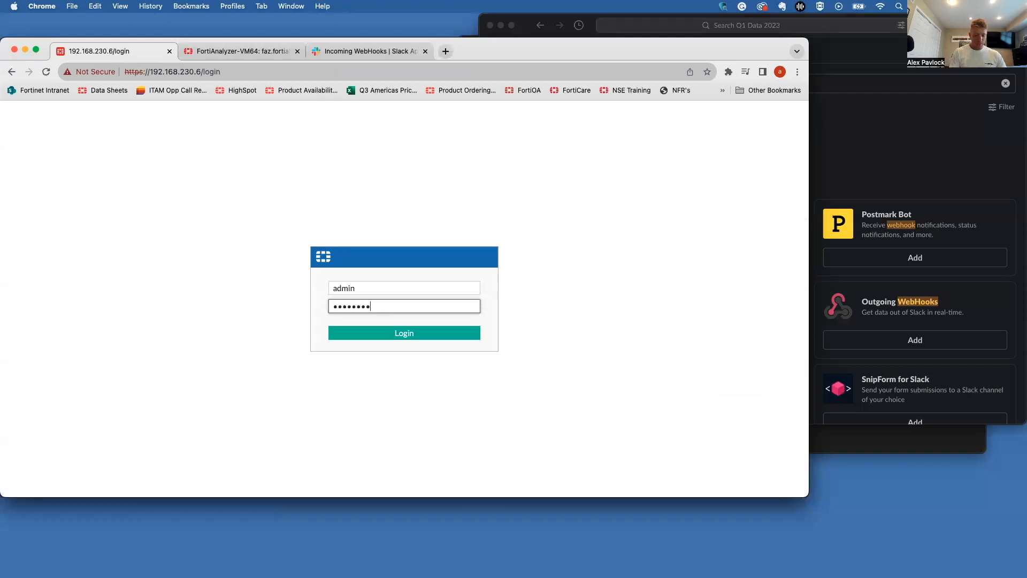
pyautogui.press('Return')
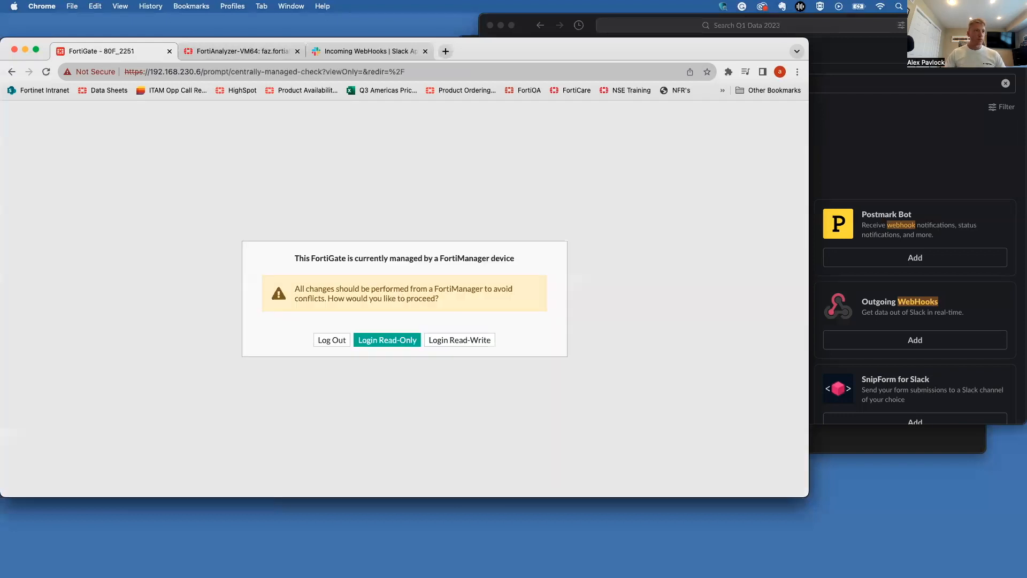
pyautogui.click(459, 340)
pyautogui.click(390, 340)
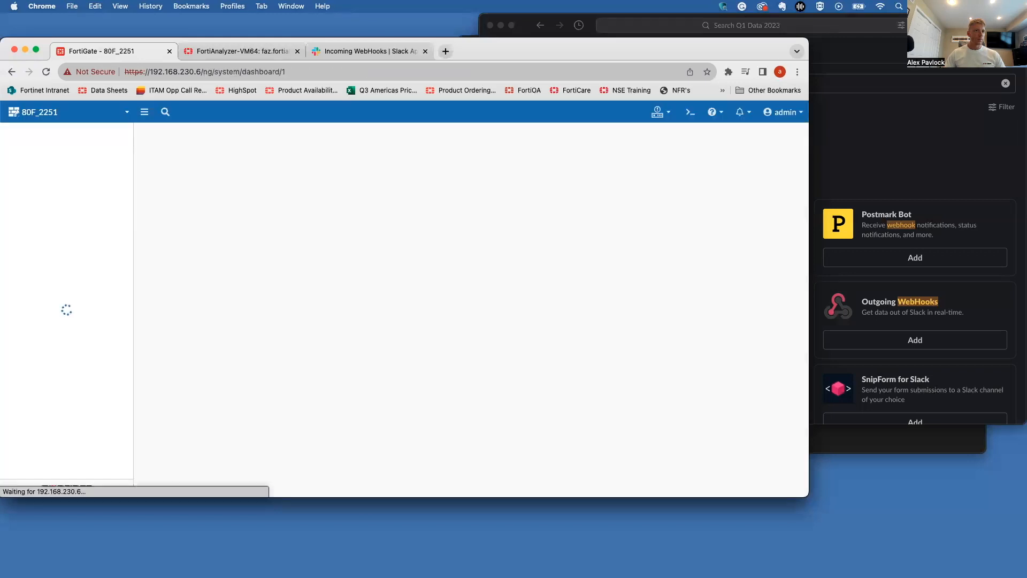
# Switch to Slack and examine the incoming-webhook admin login and logout messages in the account owner's own direct messages
pyautogui.click(681, 20)
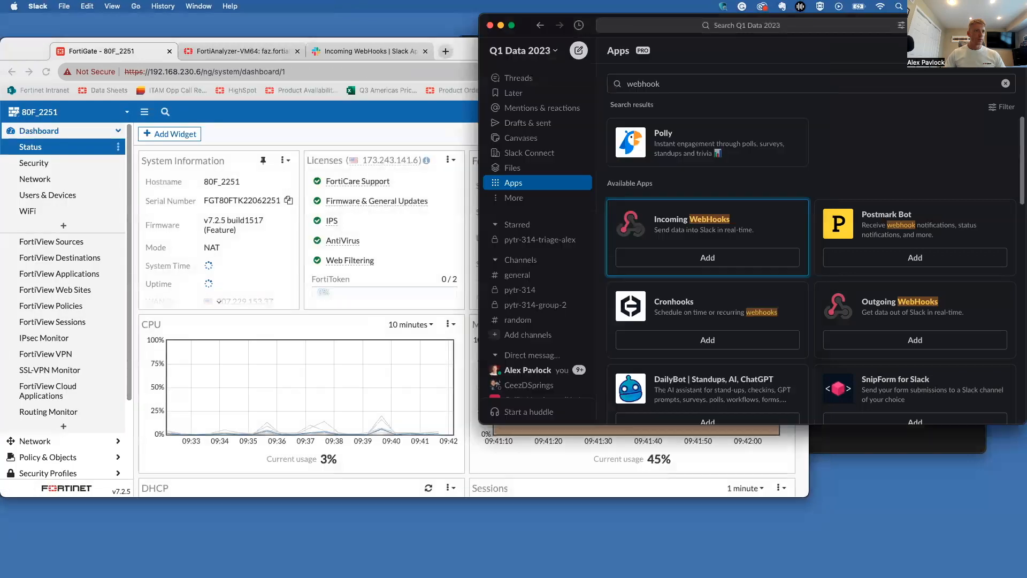
pyautogui.click(523, 373)
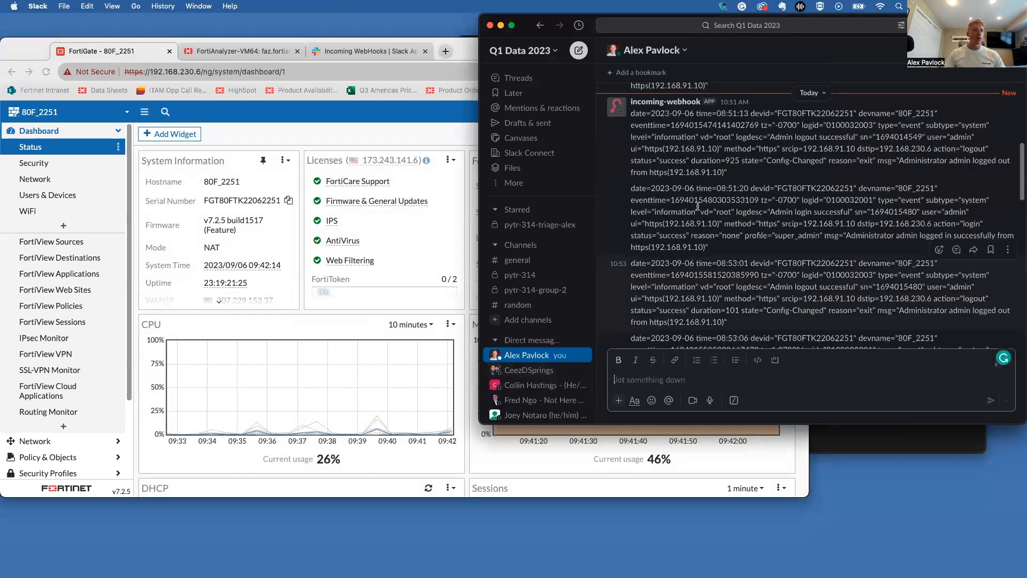
pyautogui.scroll(-15, 702, 196)
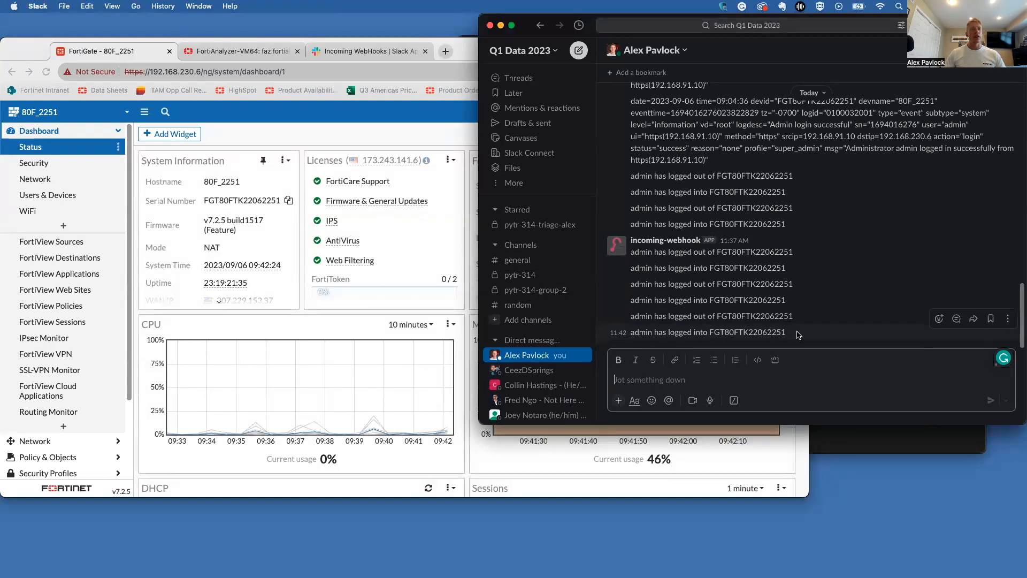
pyautogui.scroll(5, 802, 289)
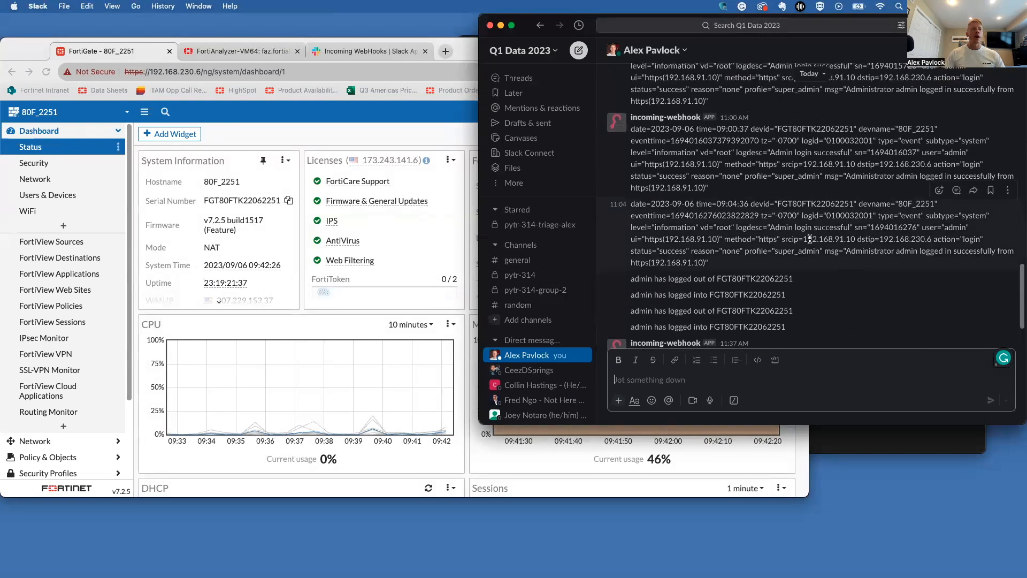